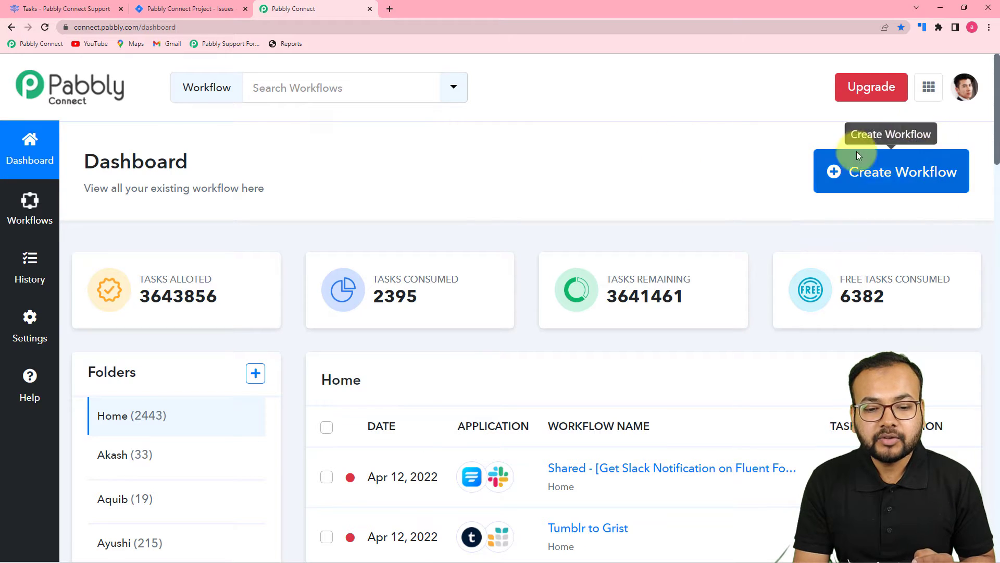
# Create a new workflow named "Jira Software to Freedcamp Automation".
pyautogui.click(902, 182)
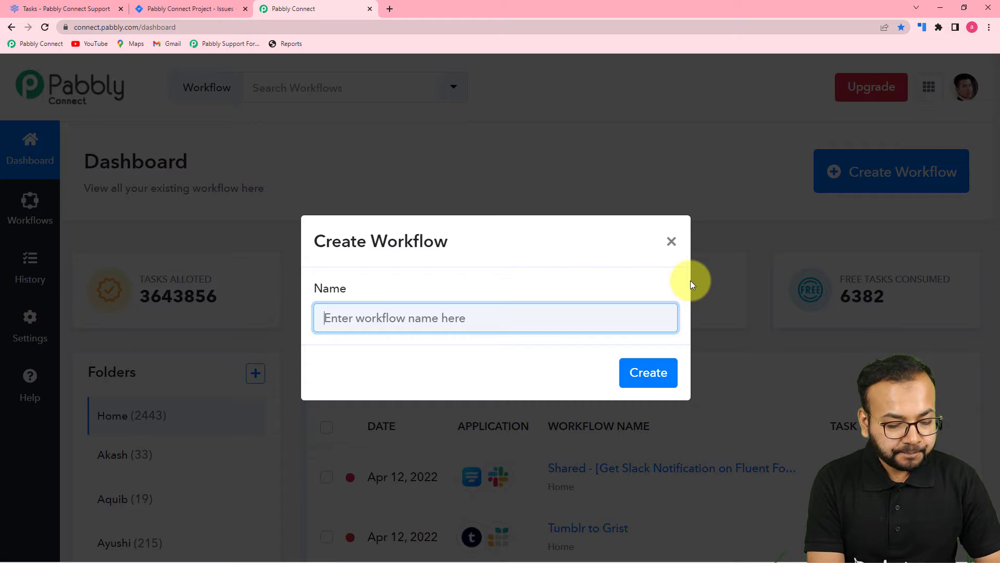
pyautogui.write('Jira Software to Freedcamp AutomT')
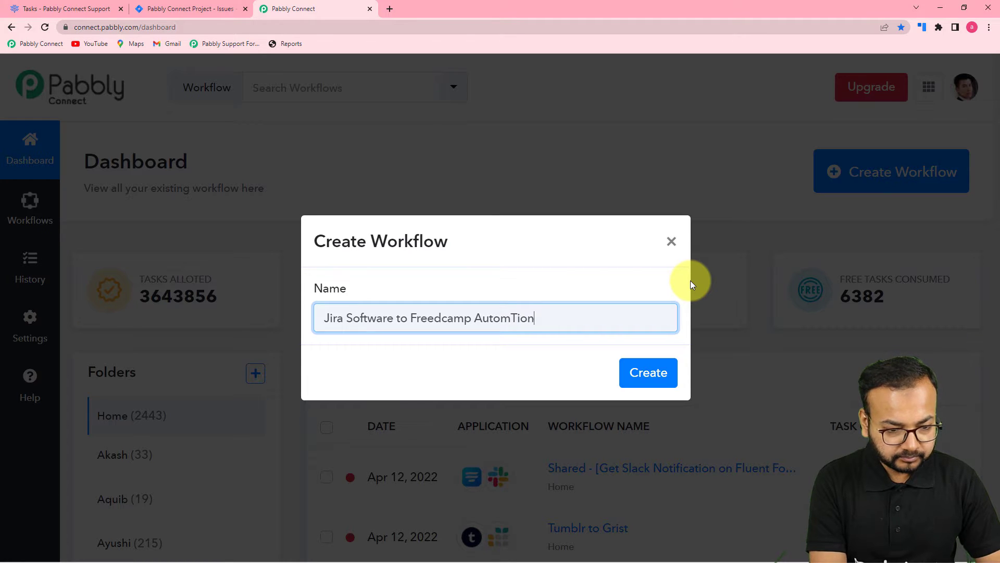
pyautogui.write('ion')
pyautogui.click(518, 374)
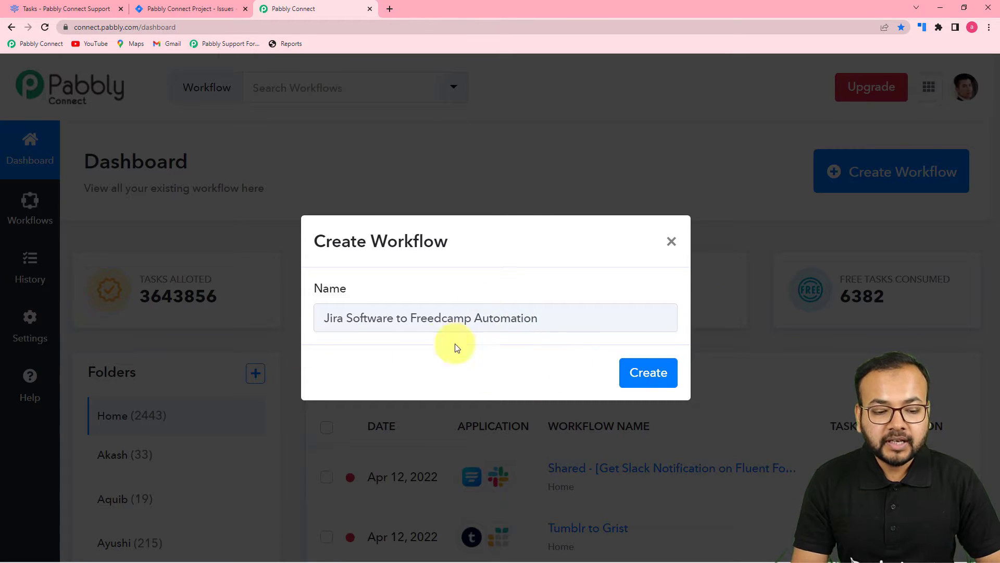
pyautogui.click(645, 372)
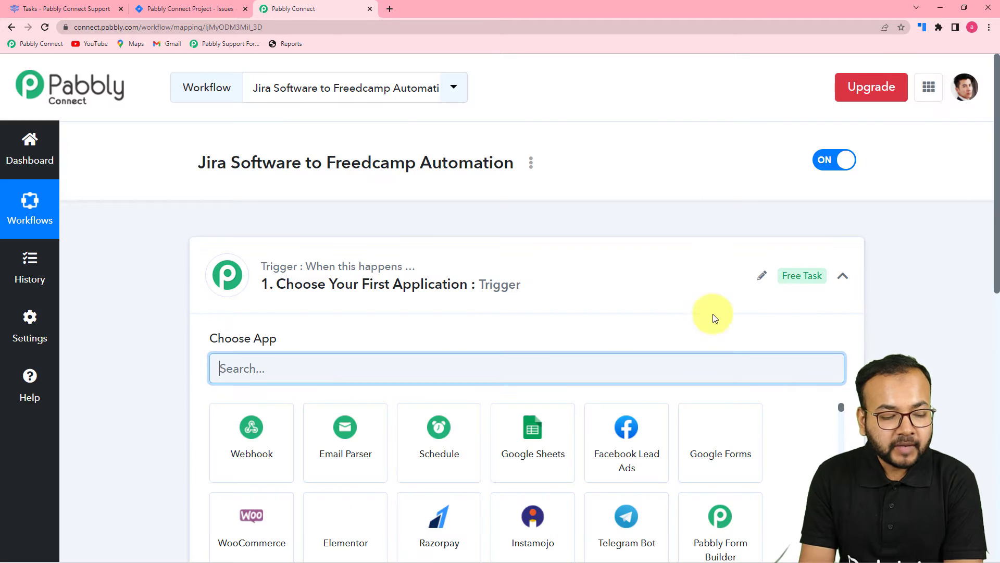
# Set the workflow's trigger app to Jira Software (Triggers) with Configure Webhooks as the trigger event.
pyautogui.click(842, 278)
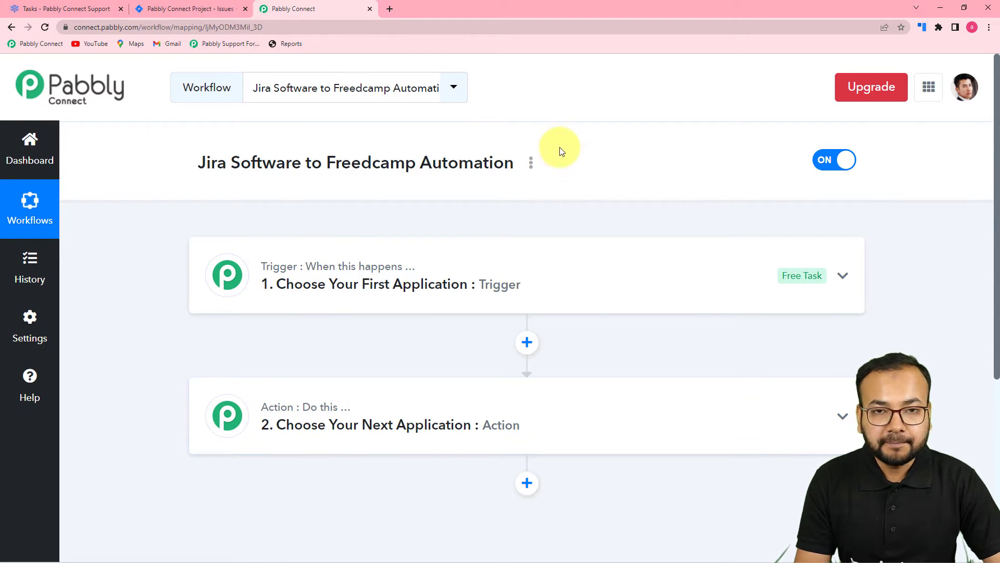
pyautogui.click(384, 297)
pyautogui.scroll(-3, 384, 297)
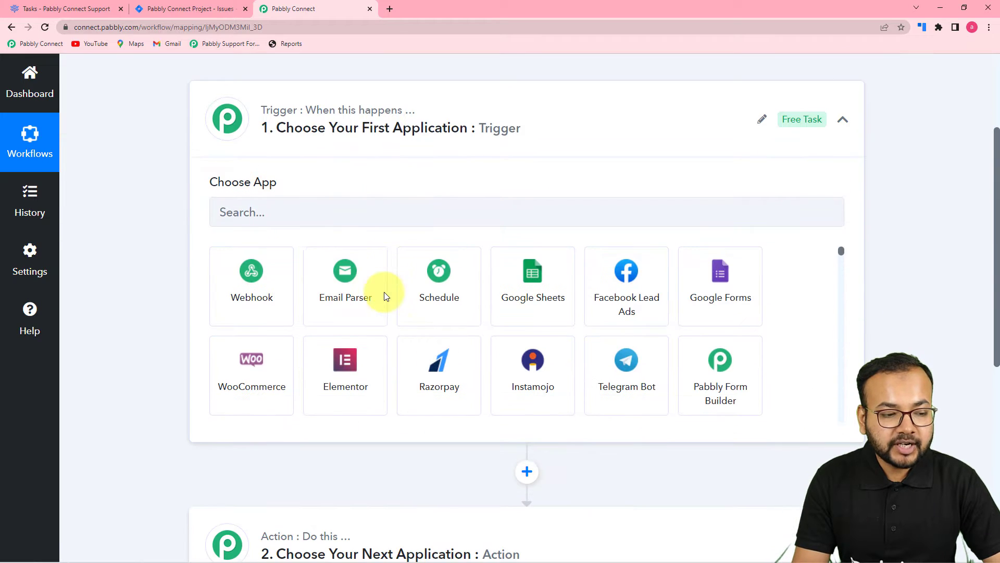
pyautogui.scroll(-1, 365, 205)
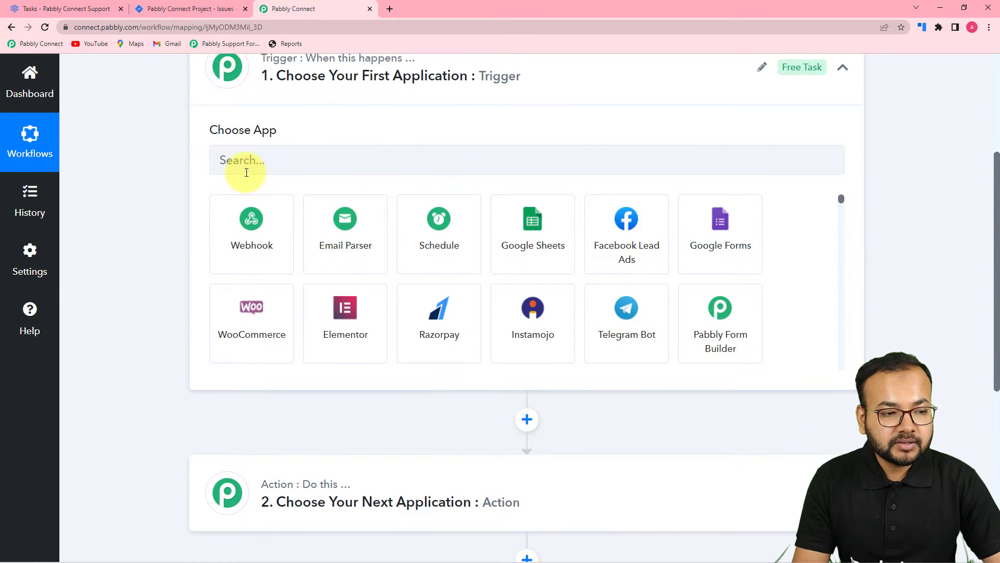
pyautogui.click(292, 161)
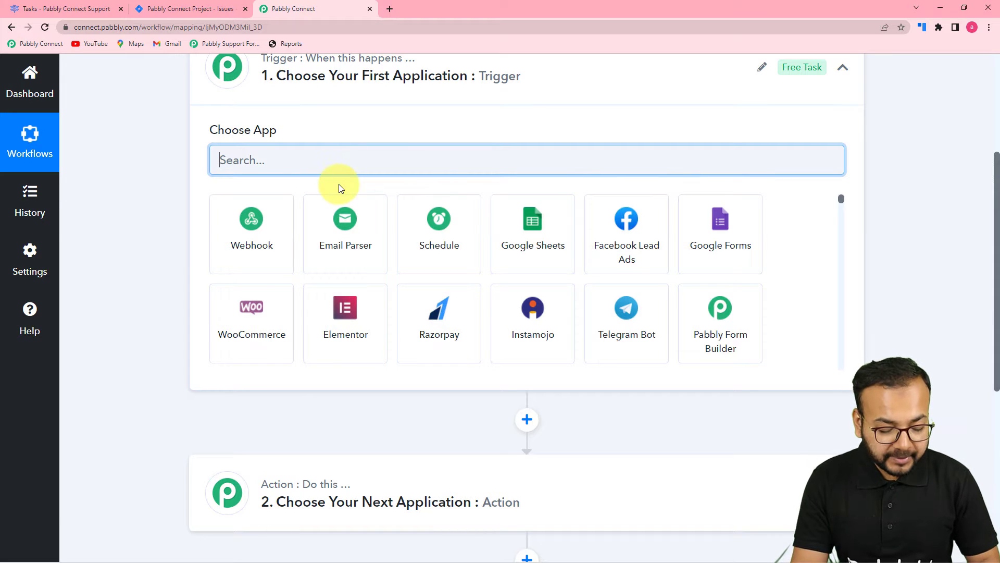
pyautogui.write('ji')
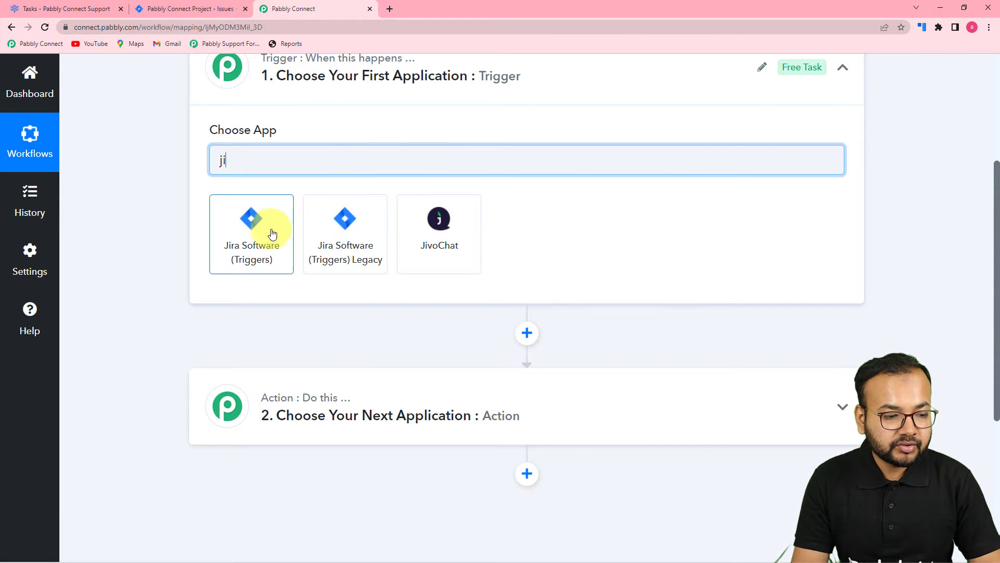
pyautogui.click(253, 245)
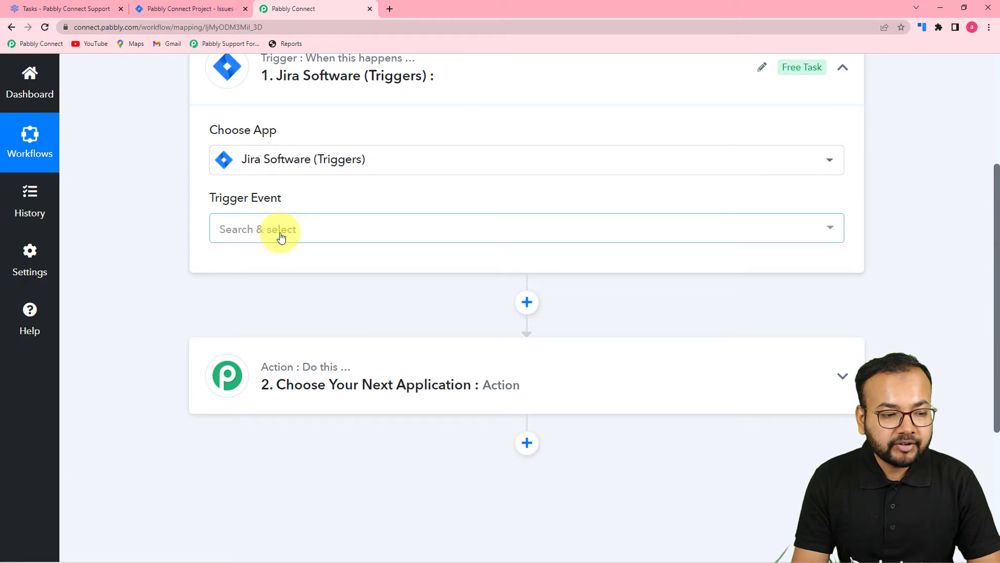
pyautogui.click(279, 235)
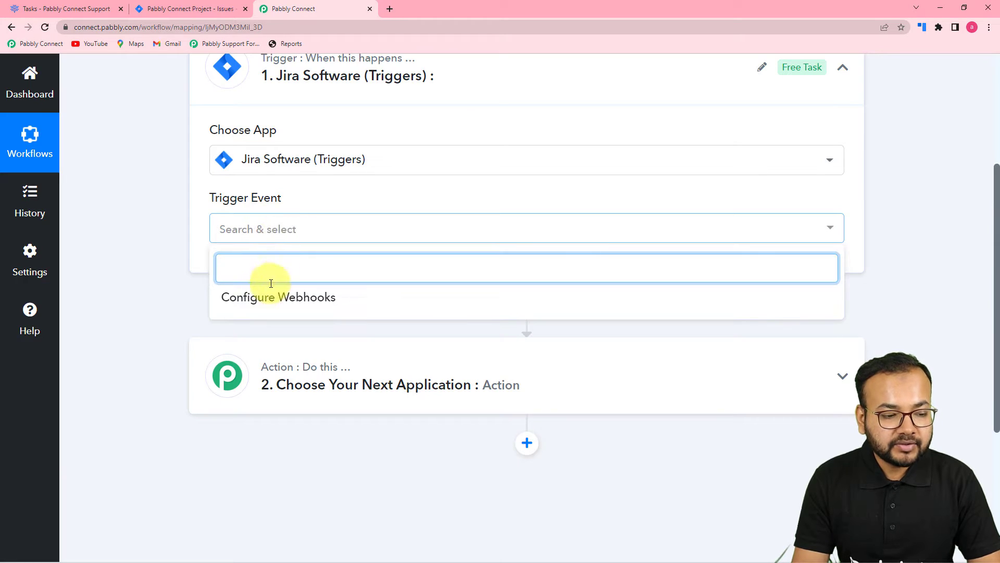
pyautogui.click(245, 295)
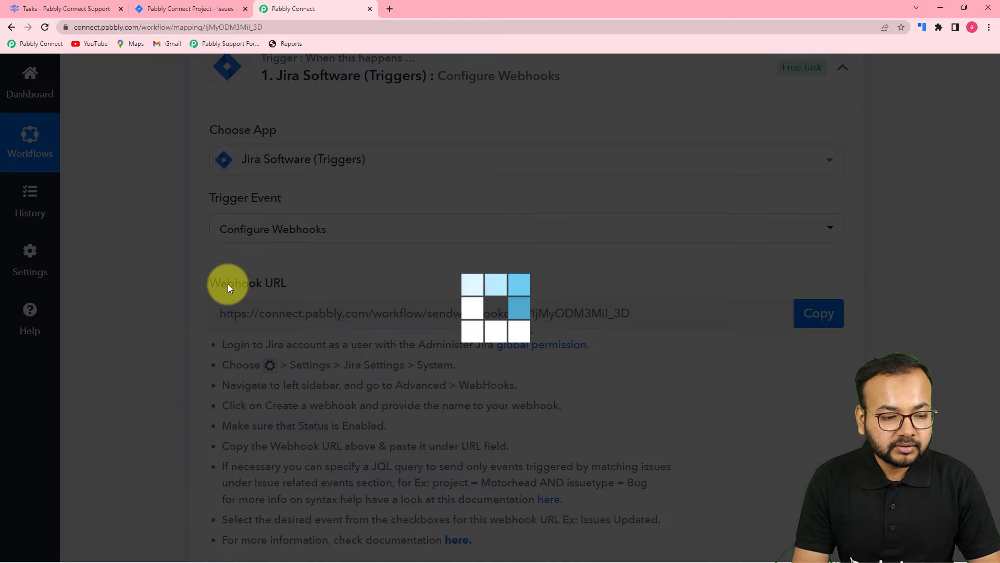
# Copy the webhook URL generated for the Jira trigger.
pyautogui.scroll(-1, 302, 338)
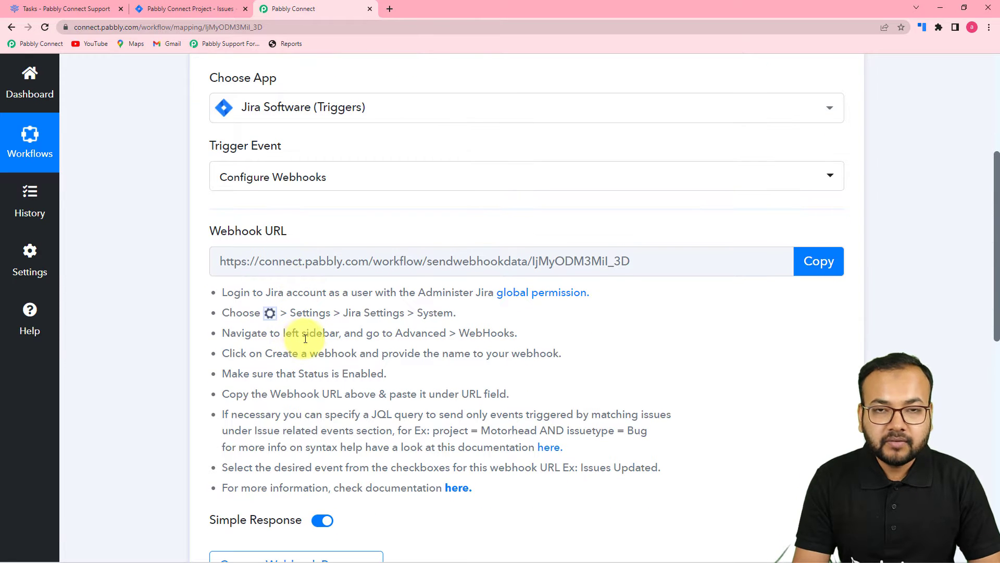
pyautogui.scroll(-1, 294, 333)
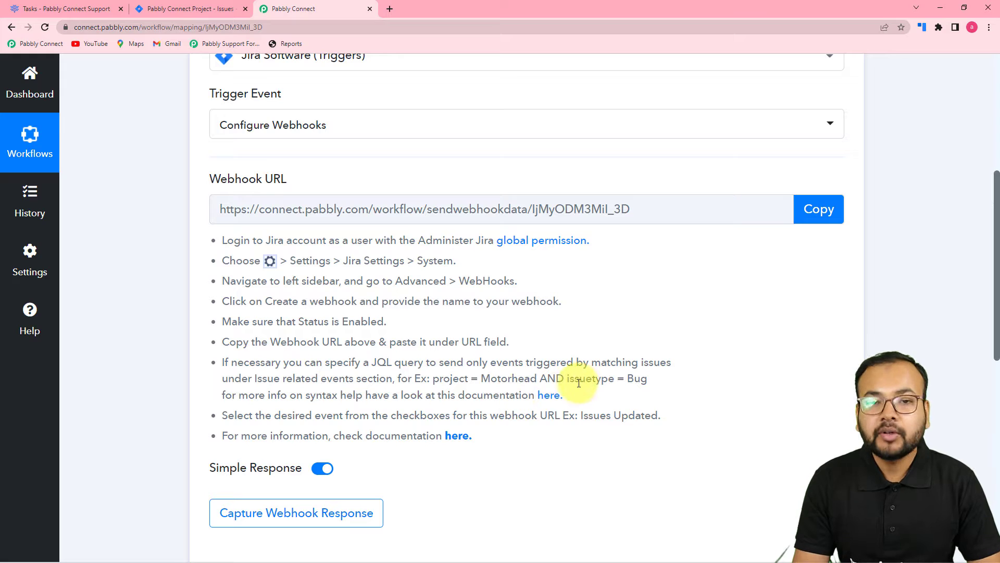
pyautogui.click(831, 222)
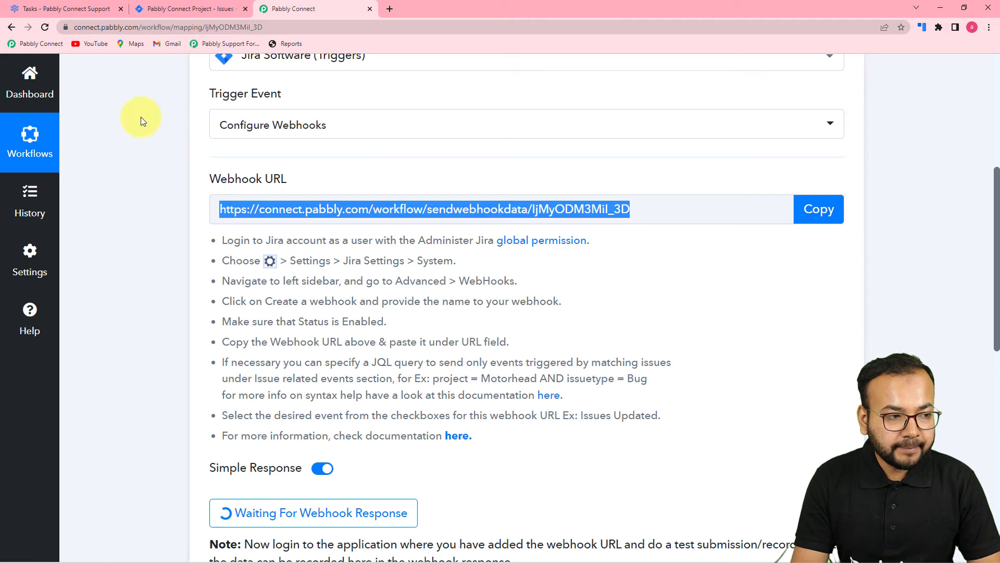
# Switch to Jira Software and open the WebHooks page in the system settings.
pyautogui.click(163, 9)
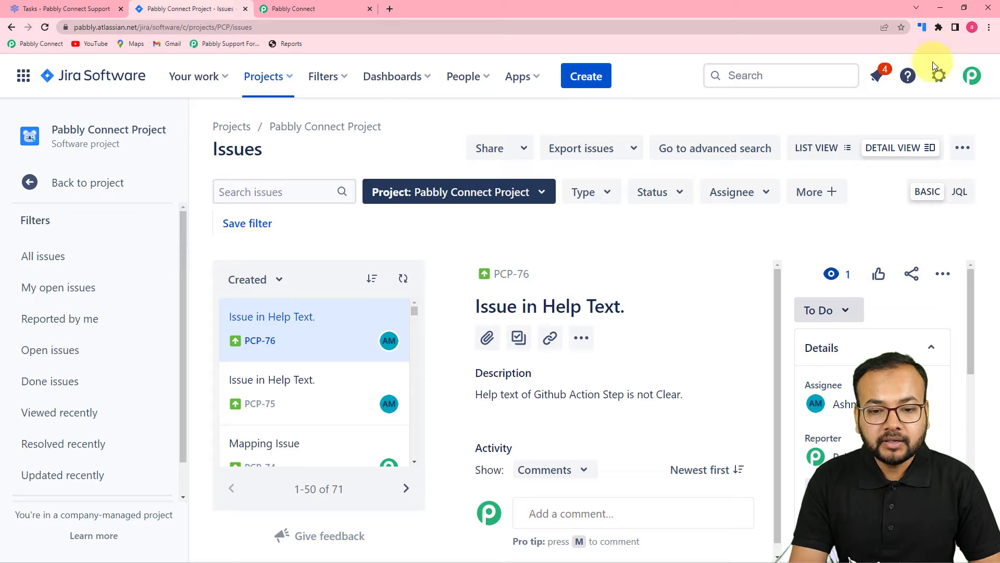
pyautogui.click(944, 77)
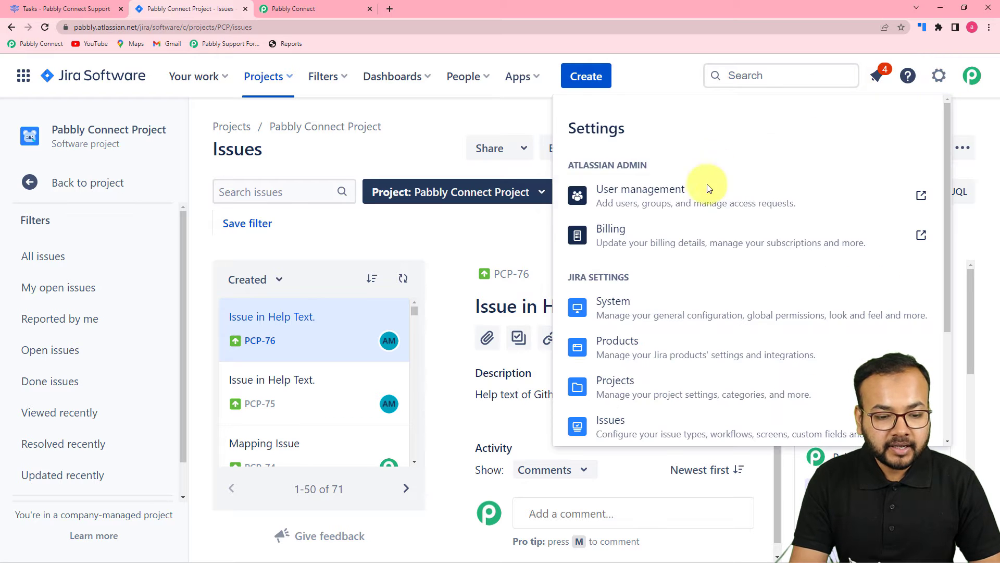
pyautogui.click(618, 322)
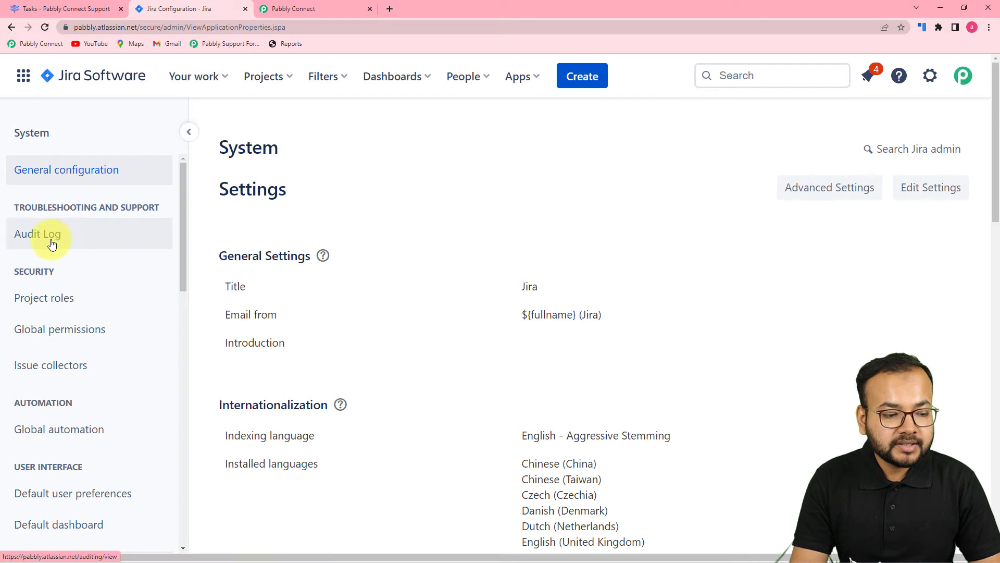
pyautogui.scroll(-1, 73, 292)
pyautogui.scroll(-10, 75, 288)
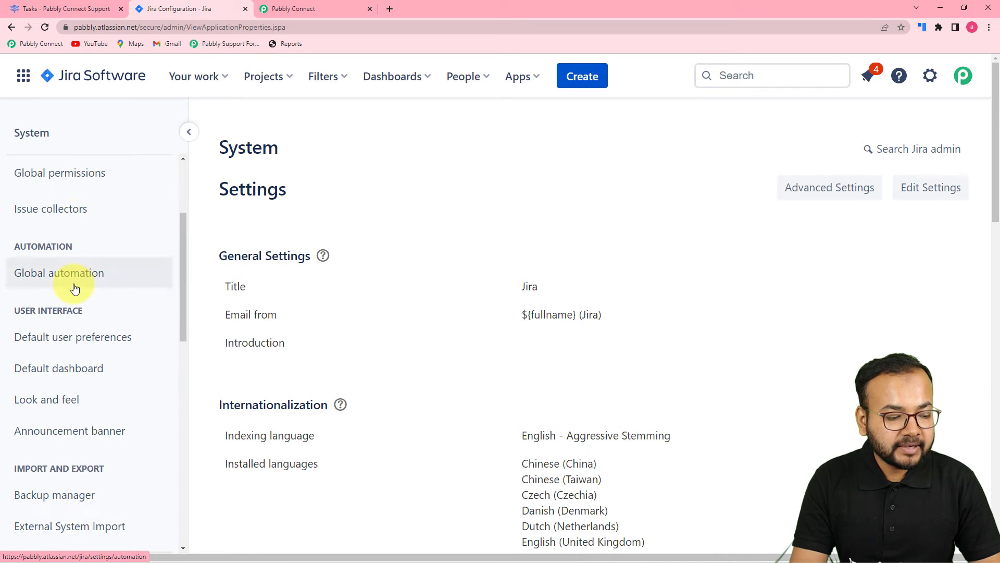
pyautogui.scroll(-4, 74, 288)
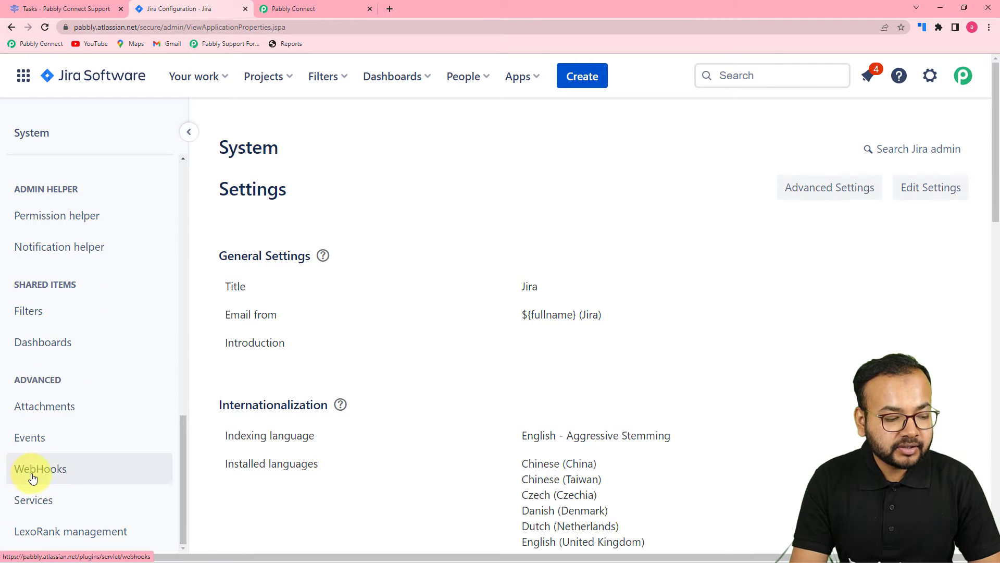
pyautogui.click(39, 476)
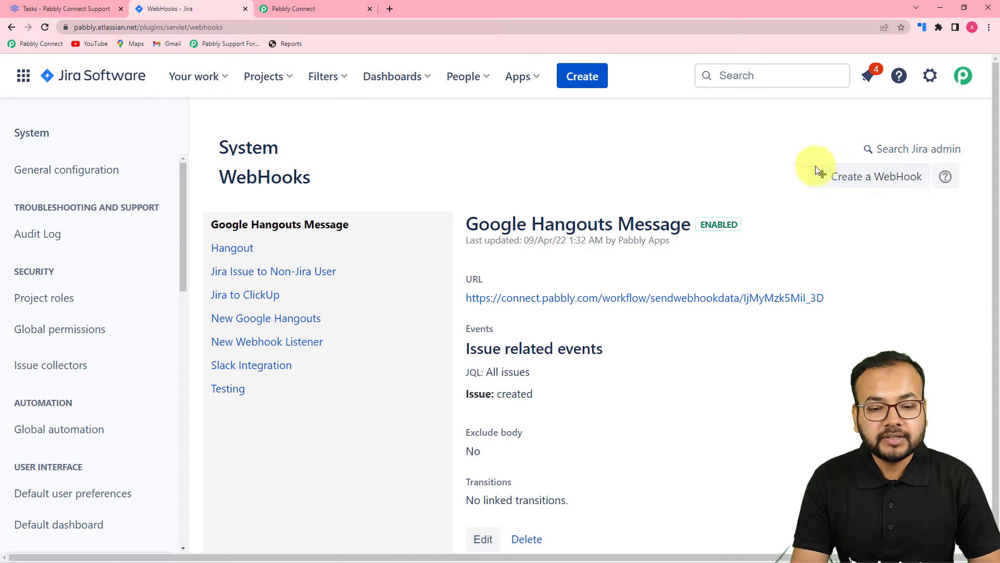
# Start a new webhook in Jira and name it "To Freedcamp".
pyautogui.click(866, 170)
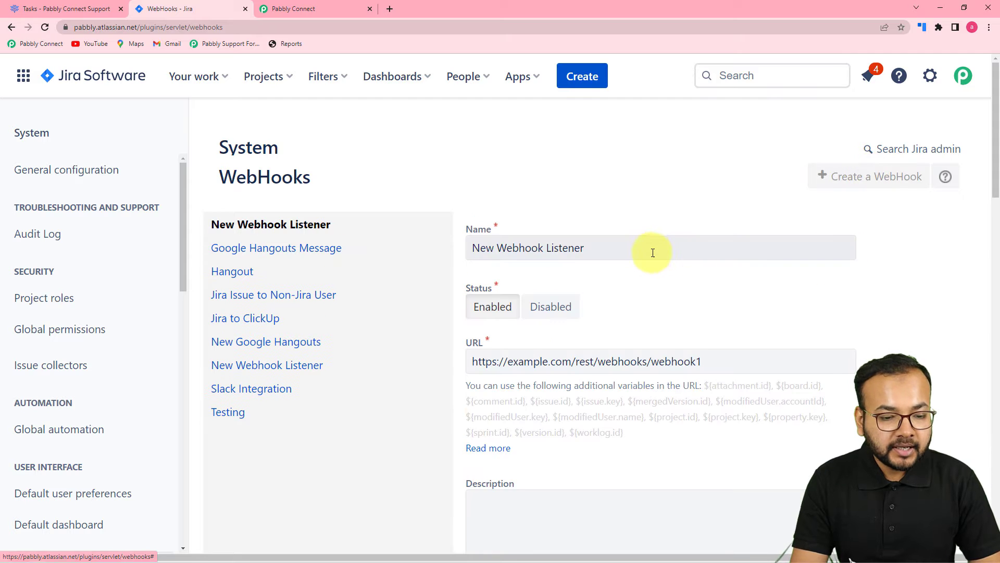
pyautogui.click(638, 253)
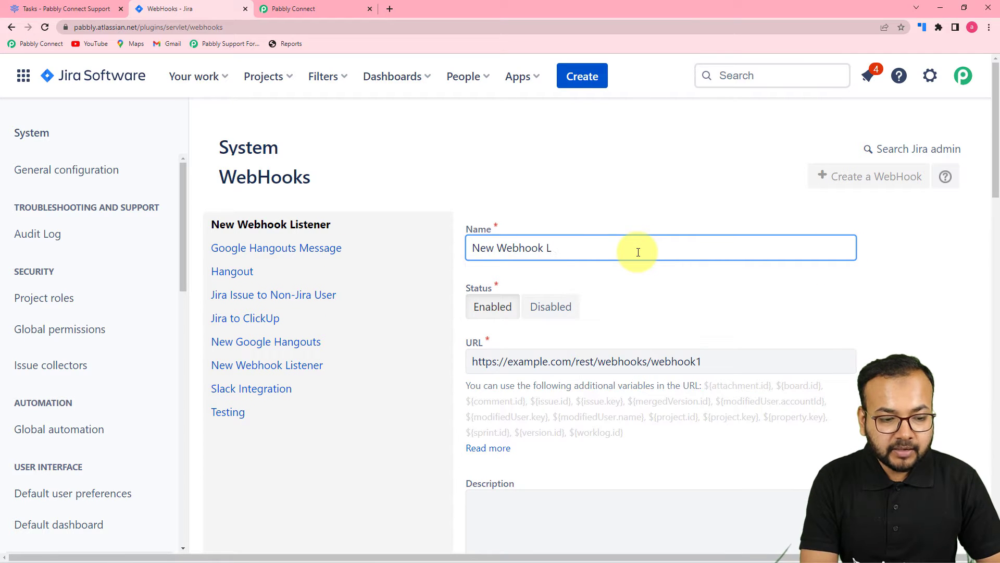
pyautogui.press('BackSpace')
pyautogui.press('BackSpace')
pyautogui.press('BackSpace')
pyautogui.press('BackSpace')
pyautogui.press('BackSpace')
pyautogui.press('BackSpace')
pyautogui.press('BackSpace')
pyautogui.press('BackSpace')
pyautogui.press('BackSpace')
pyautogui.press('BackSpace')
pyautogui.press('BackSpace')
pyautogui.press('BackSpace')
pyautogui.press('BackSpace')
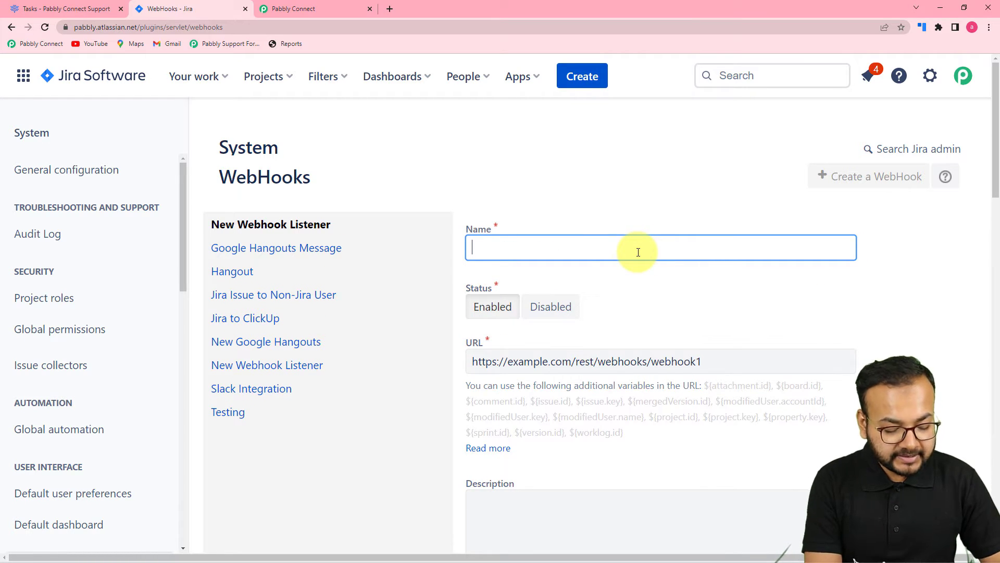
pyautogui.write('To Freedca')
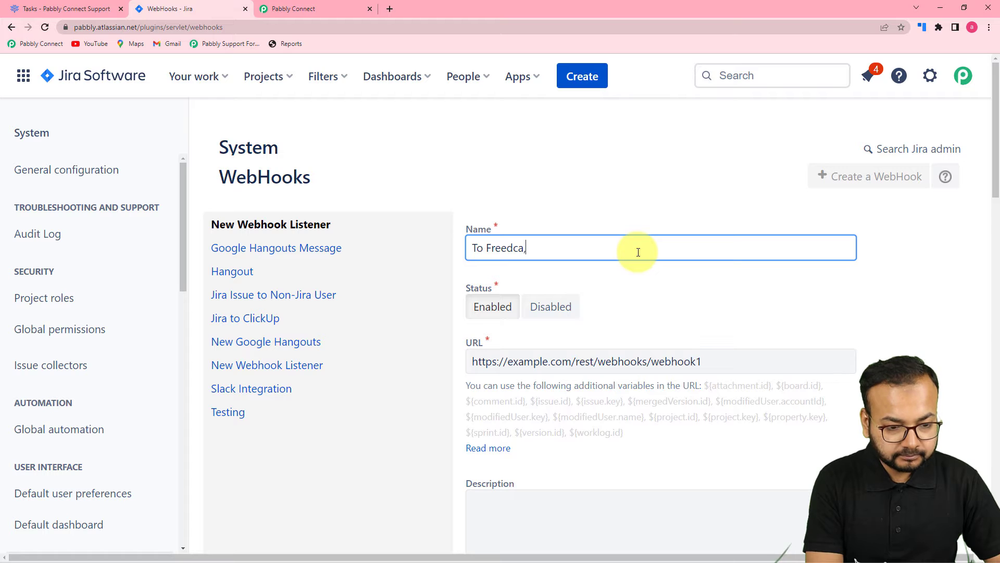
pyautogui.click(621, 279)
# Replace the new webhook's example URL with the copied Pabbly Connect webhook URL.
pyautogui.scroll(-2, 775, 257)
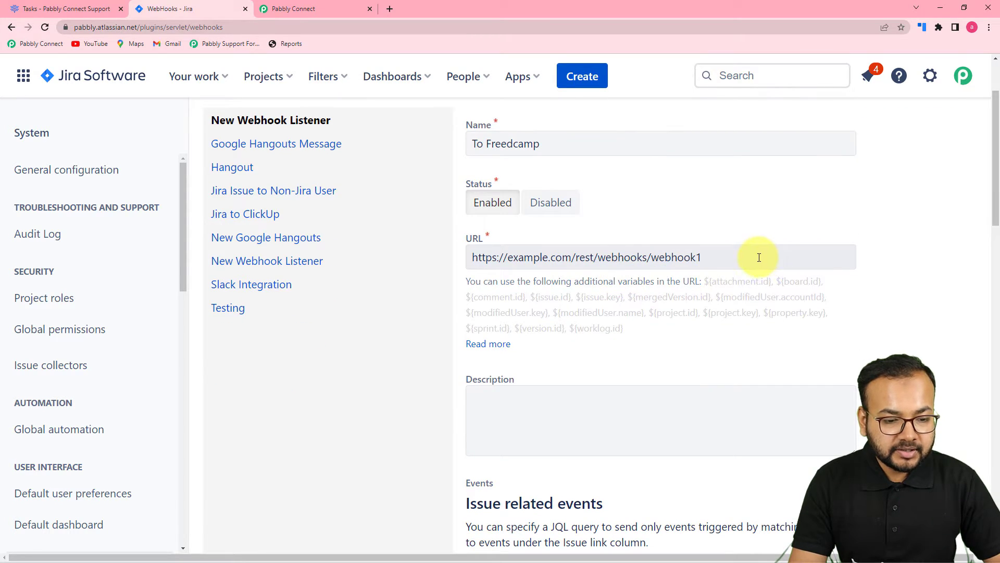
pyautogui.moveTo(762, 256); pyautogui.dragTo(382, 276)
pyautogui.press('BackSpace')
pyautogui.rightClick(491, 258)
pyautogui.click(521, 351)
pyautogui.click(558, 336)
# Switch back to Pabbly Connect and copy the sample JQL query "project = Motorhead AND issuetype = Bug" from the webhook instructions.
pyautogui.scroll(-1, 563, 339)
pyautogui.scroll(-3, 562, 339)
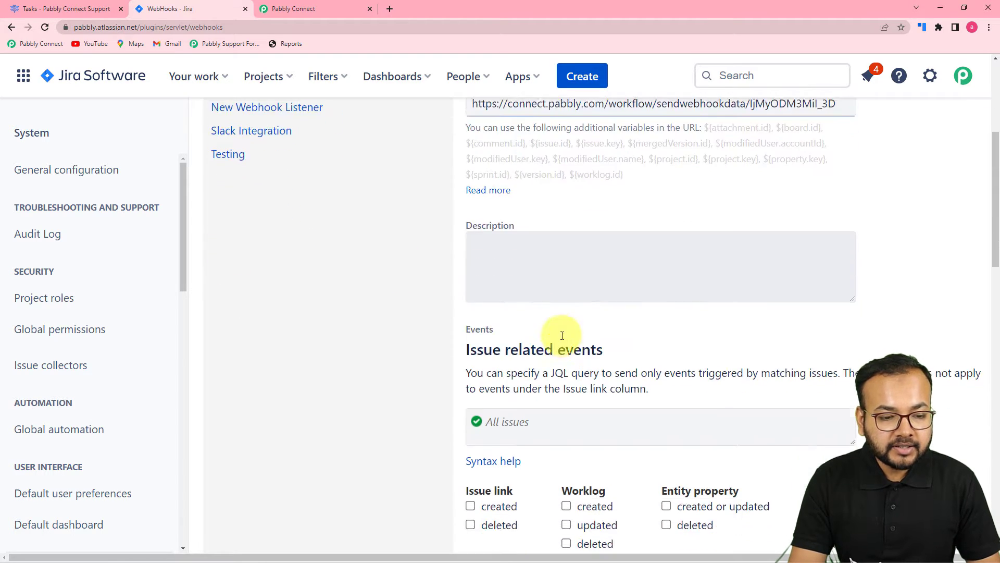
pyautogui.scroll(-4, 615, 306)
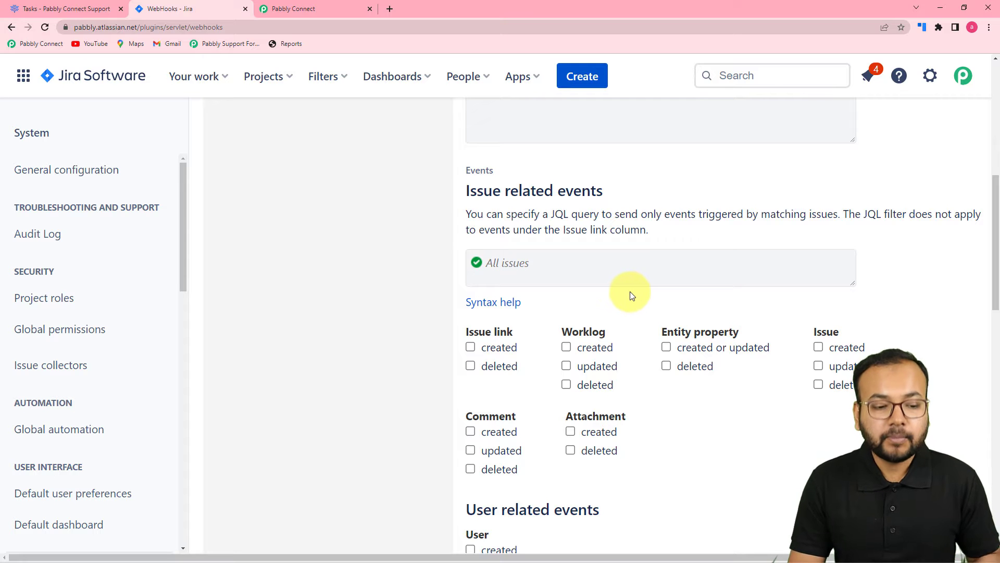
pyautogui.click(340, 7)
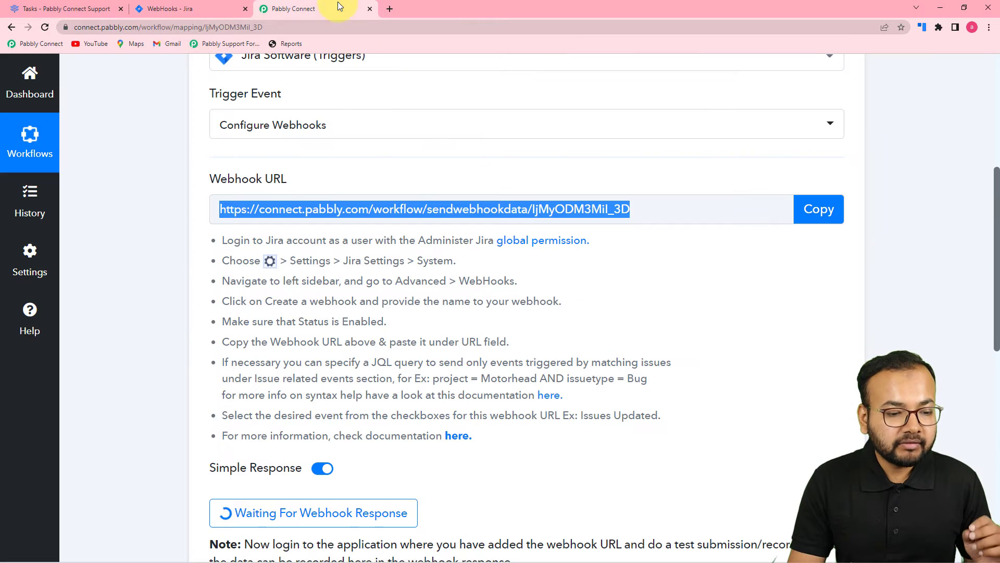
pyautogui.scroll(-1, 337, 355)
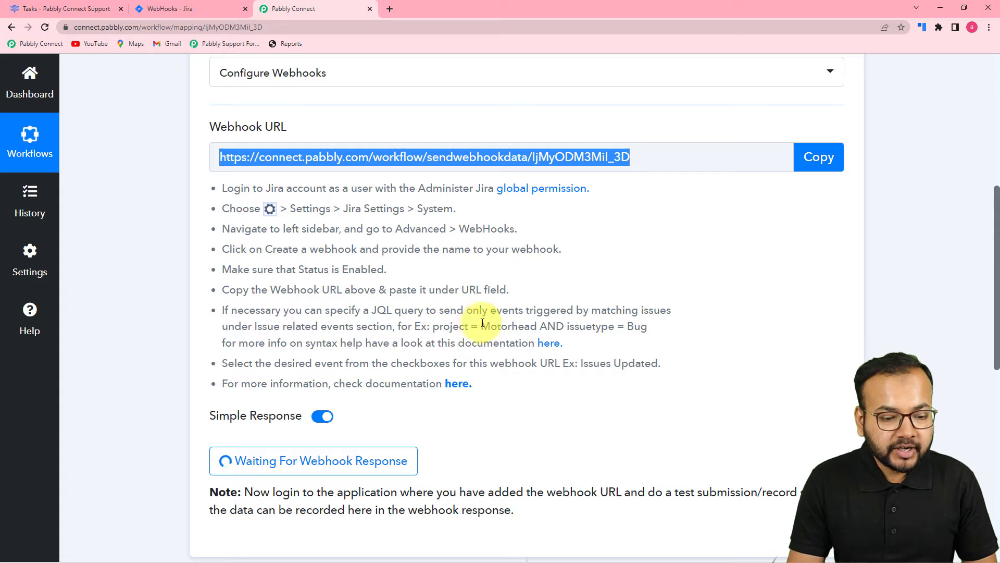
pyautogui.scroll(-1, 533, 322)
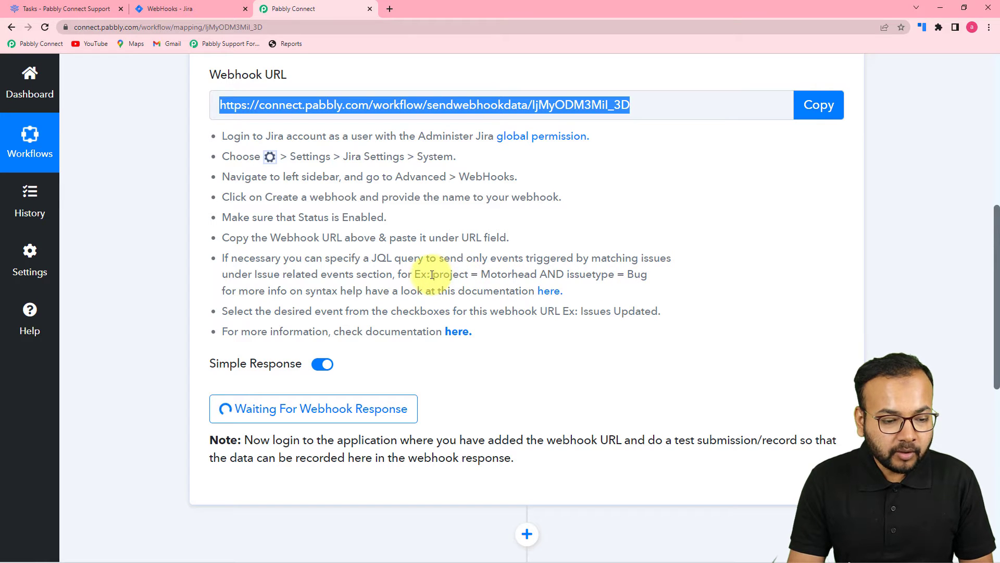
pyautogui.moveTo(431, 276); pyautogui.dragTo(644, 276)
pyautogui.rightClick(646, 277)
pyautogui.click(655, 286)
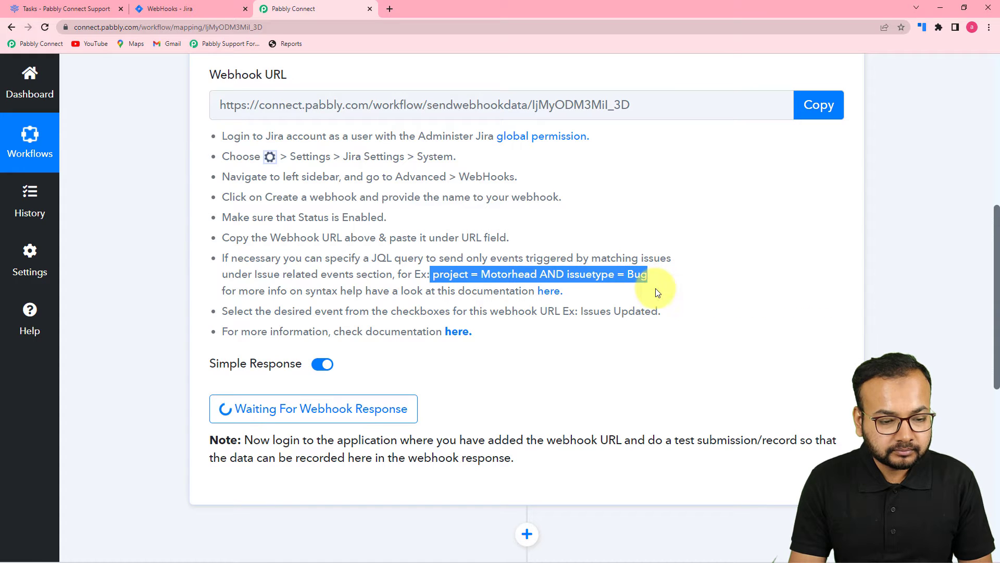
# Return to the Jira webhook form and paste the copied JQL query into the issue related events filter.
pyautogui.click(202, 11)
pyautogui.click(532, 269)
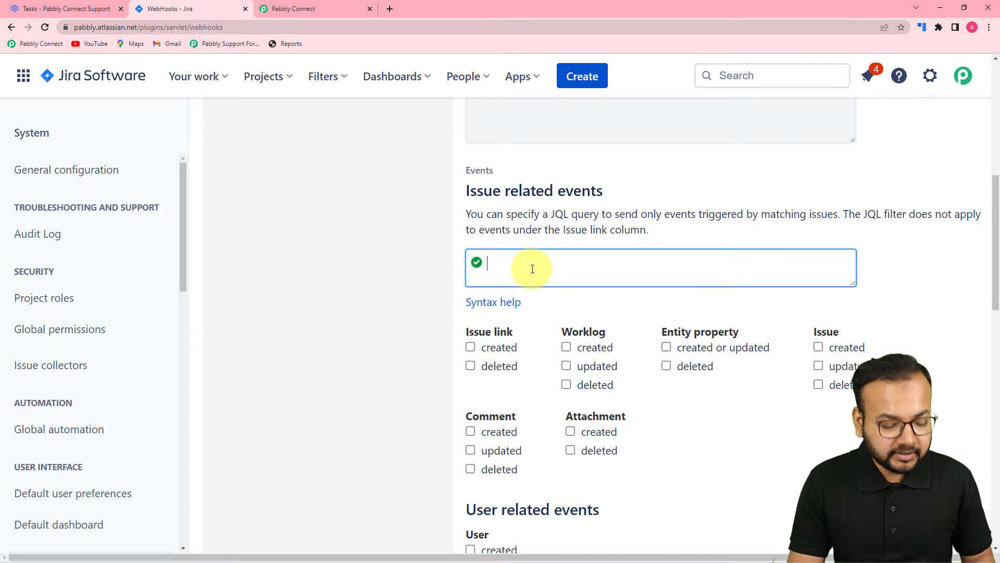
pyautogui.hotkey('ctrl', 'v')
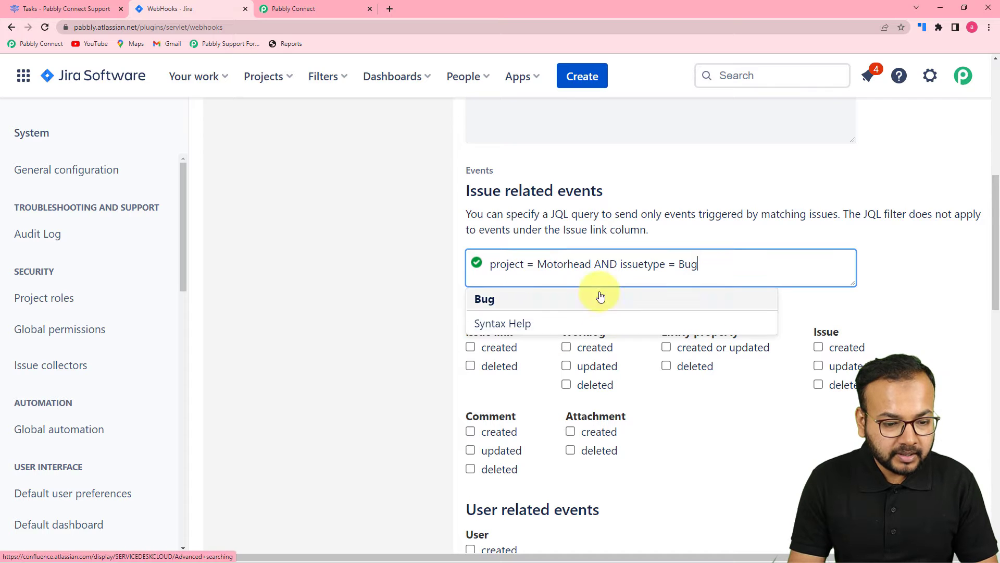
pyautogui.click(588, 265)
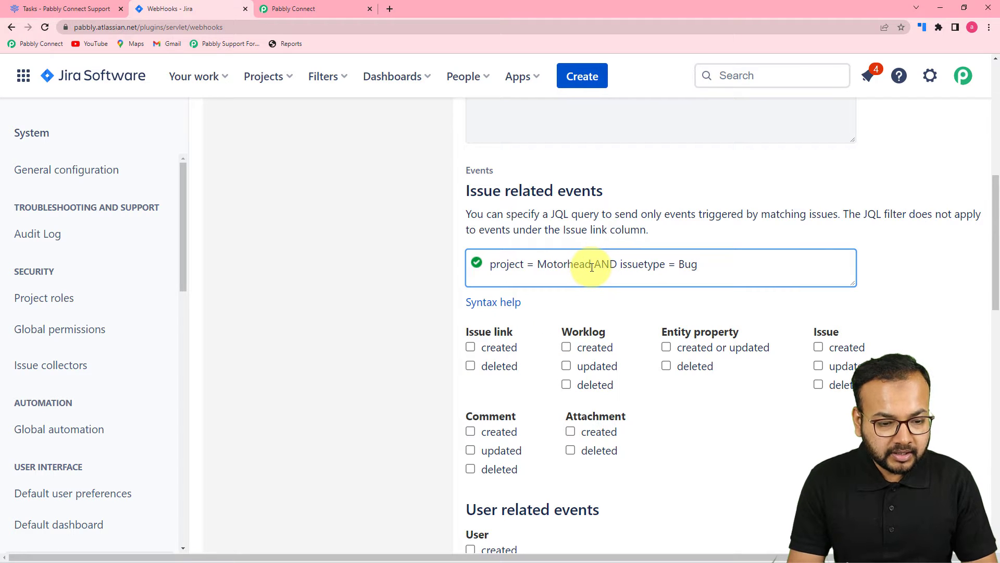
# Change the JQL filter to project = "Pabbly Connect Project" AND issuetype = Task.
pyautogui.press('BackSpace')
pyautogui.press('BackSpace')
pyautogui.press('BackSpace')
pyautogui.press('BackSpace')
pyautogui.press('BackSpace')
pyautogui.press('BackSpace')
pyautogui.press('BackSpace')
pyautogui.press('BackSpace')
pyautogui.press('BackSpace')
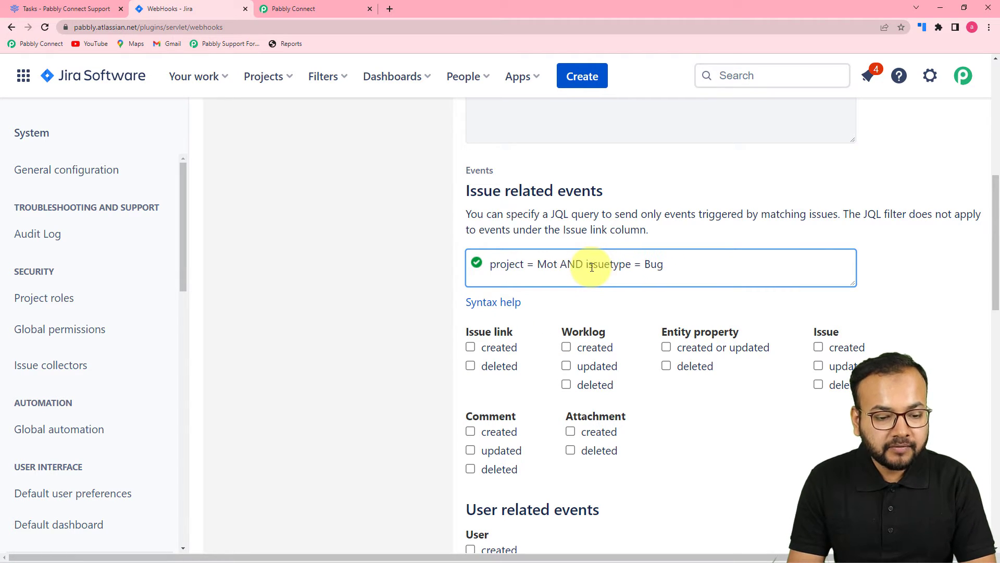
pyautogui.write('p')
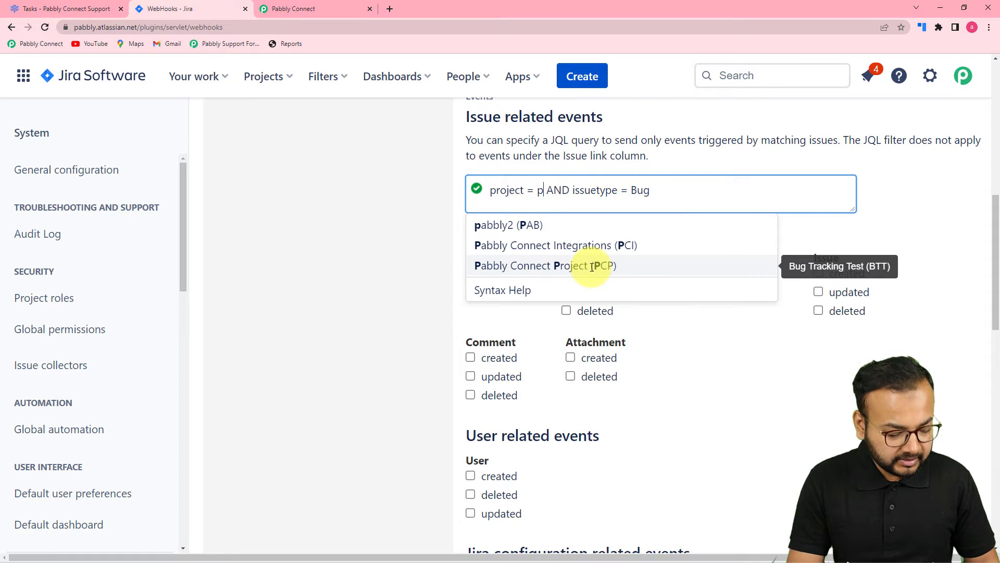
pyautogui.click(512, 267)
pyautogui.click(764, 193)
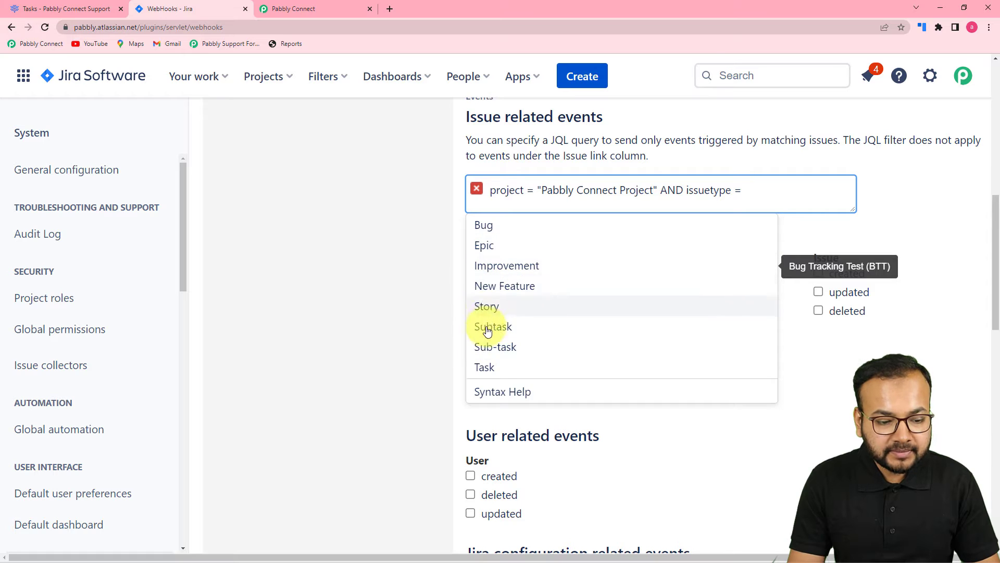
pyautogui.click(491, 369)
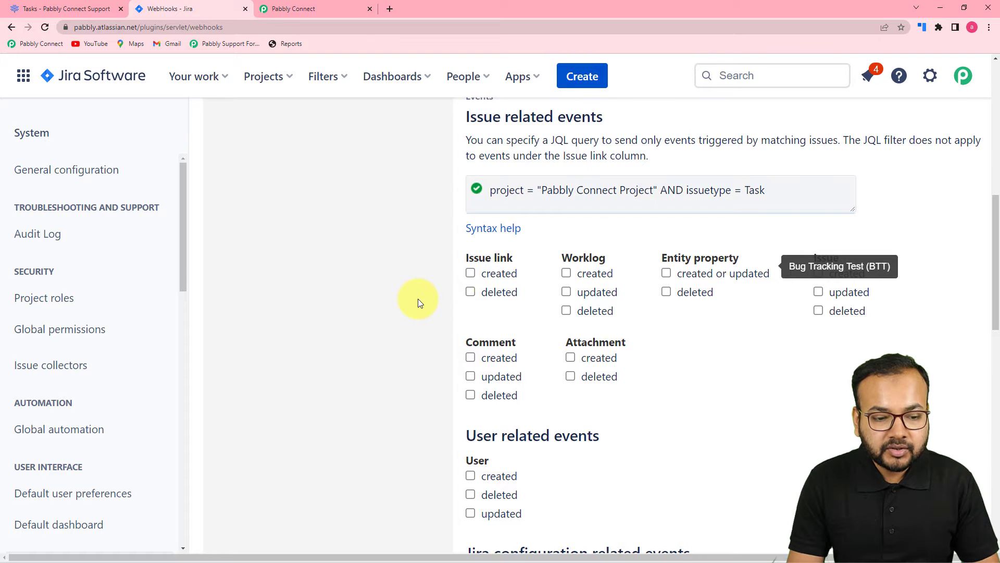
# Check the event selection instructions in Pabbly Connect and select the issue updated event in the Jira webhook form.
pyautogui.scroll(-1, 548, 241)
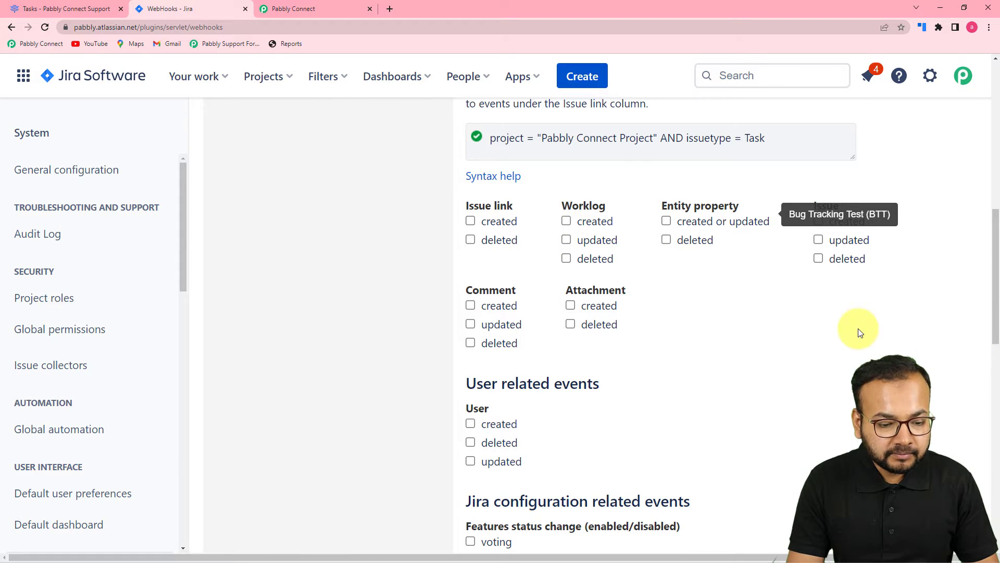
pyautogui.scroll(-1, 858, 332)
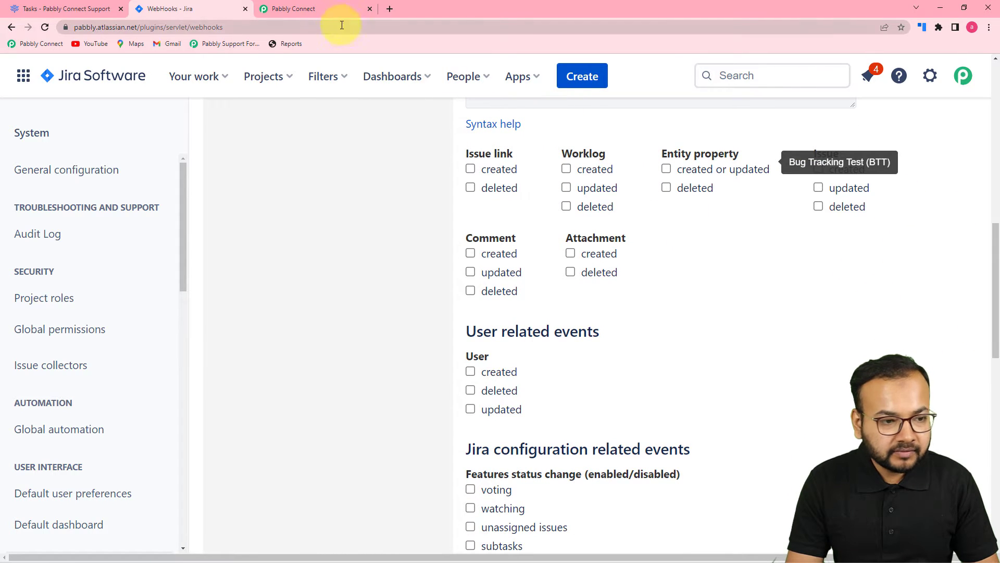
pyautogui.click(332, 8)
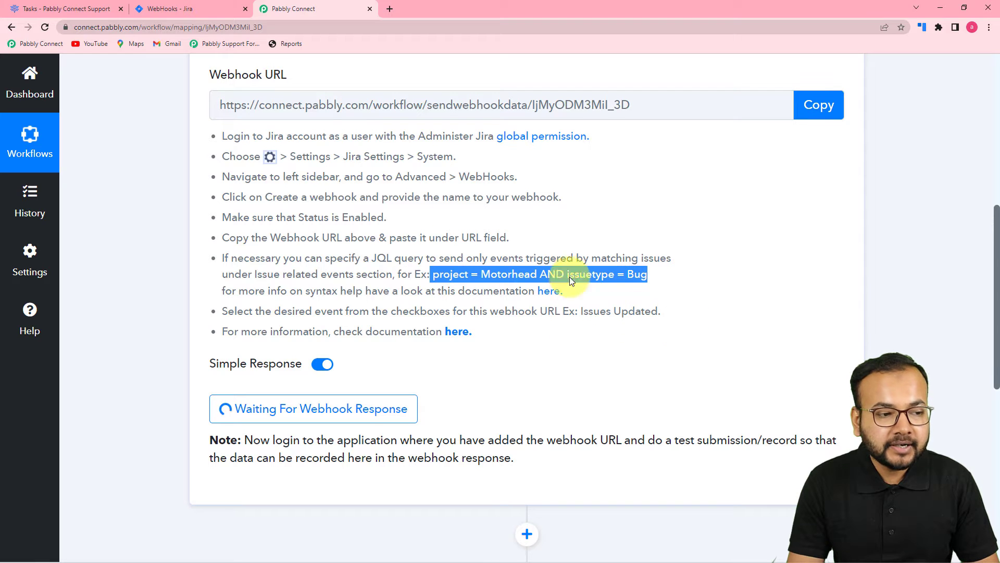
pyautogui.click(198, 6)
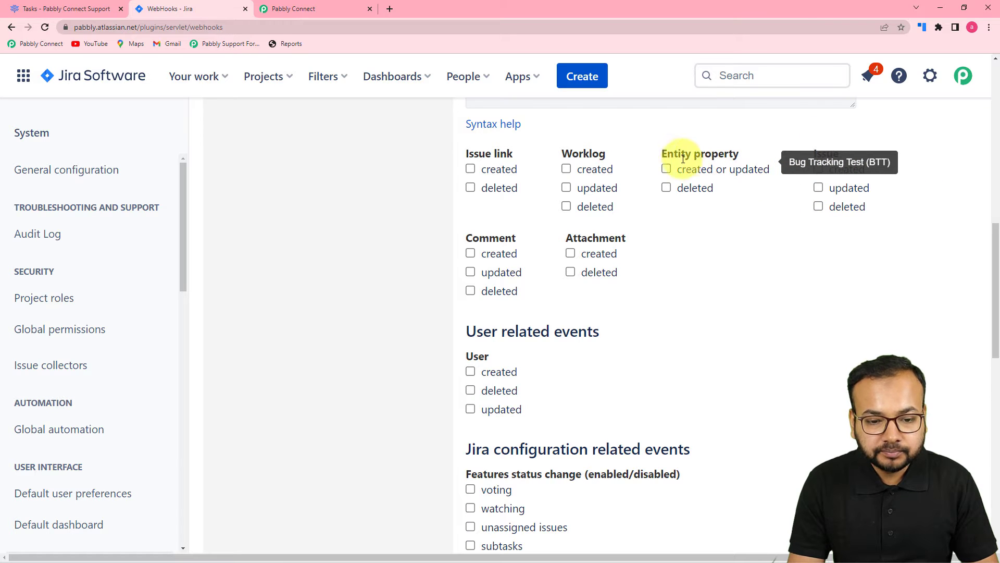
pyautogui.scroll(2, 840, 261)
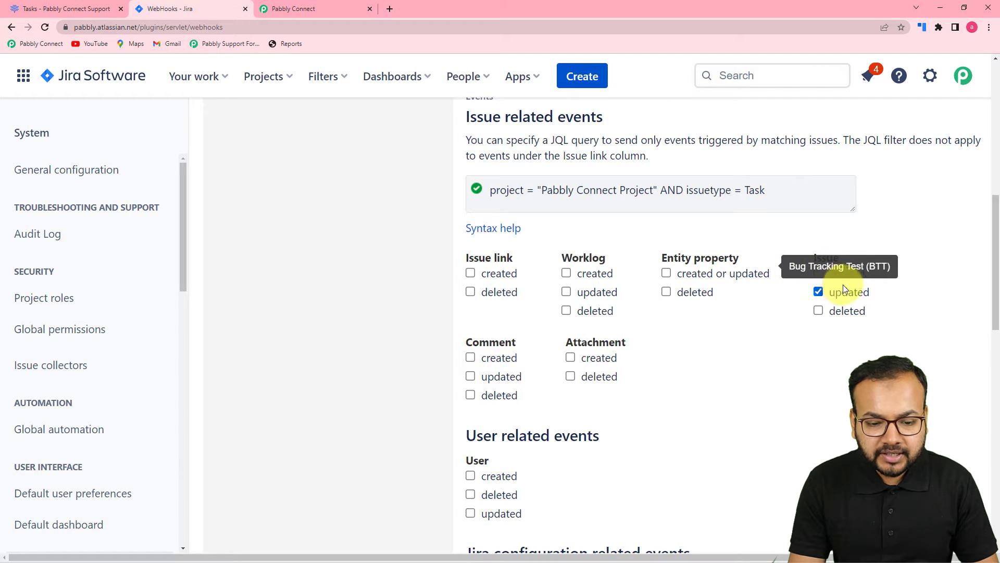
pyautogui.click(672, 274)
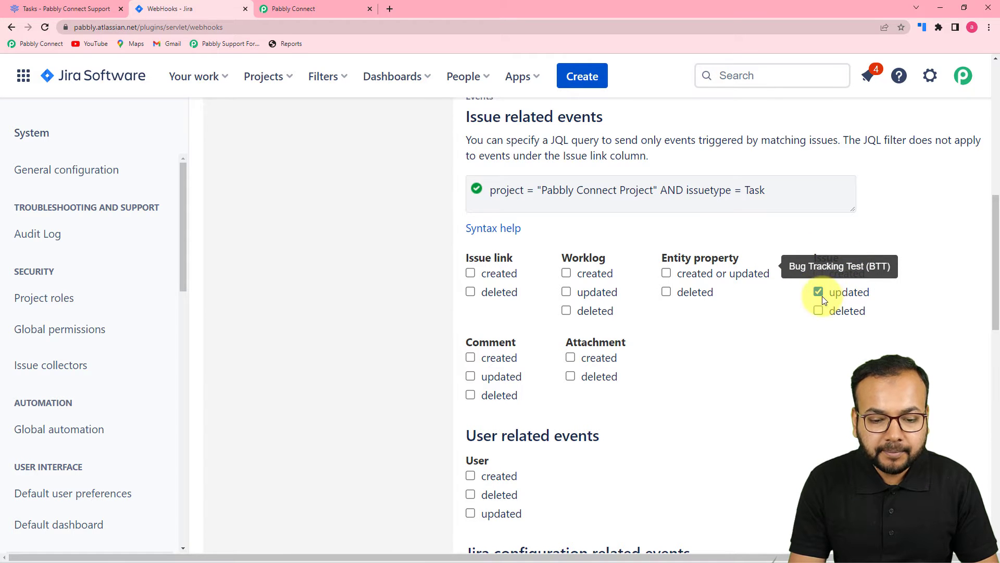
# Create the "To Freedcamp" webhook and dismiss the confirmation notice.
pyautogui.scroll(-5, 710, 331)
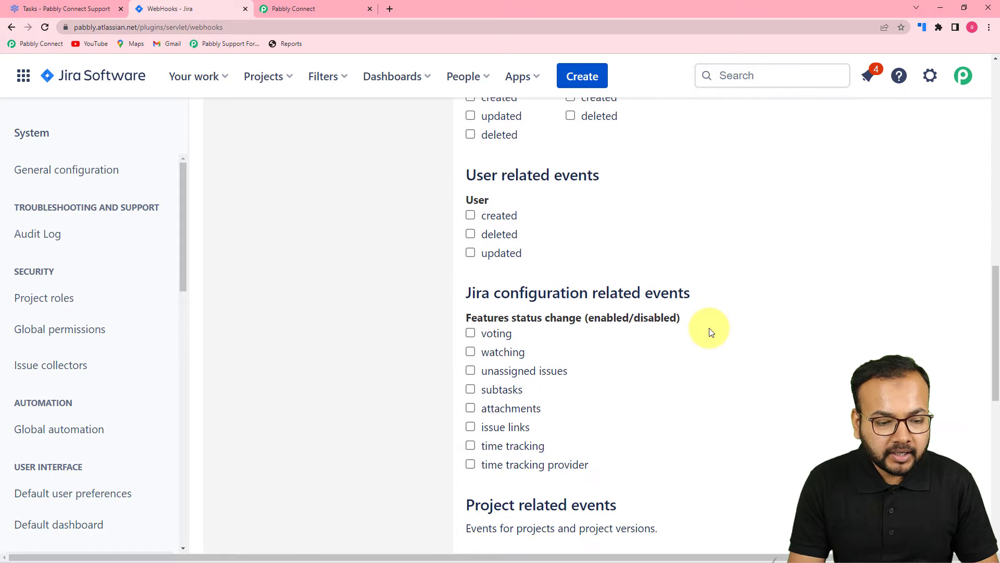
pyautogui.scroll(-8, 711, 332)
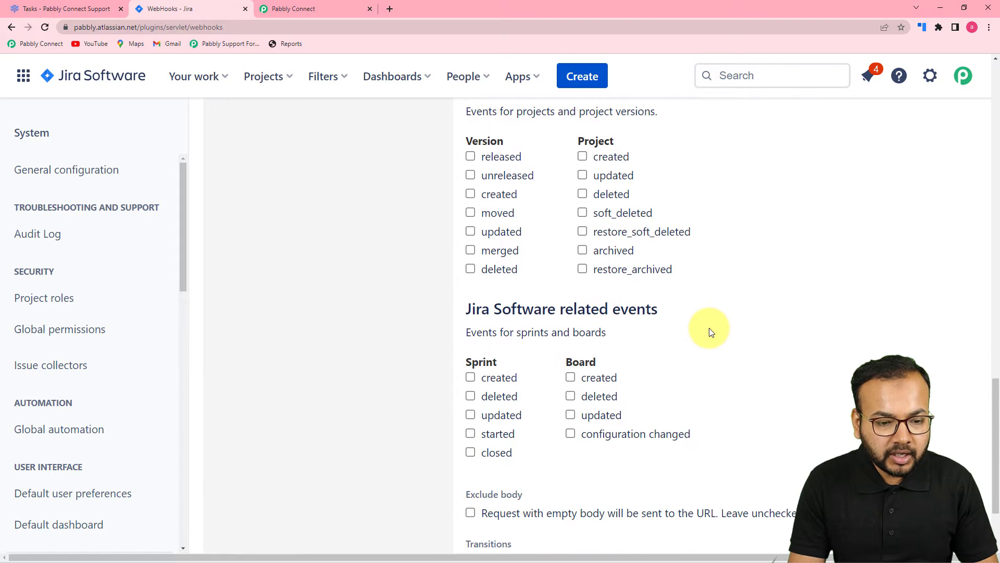
pyautogui.scroll(-2, 710, 331)
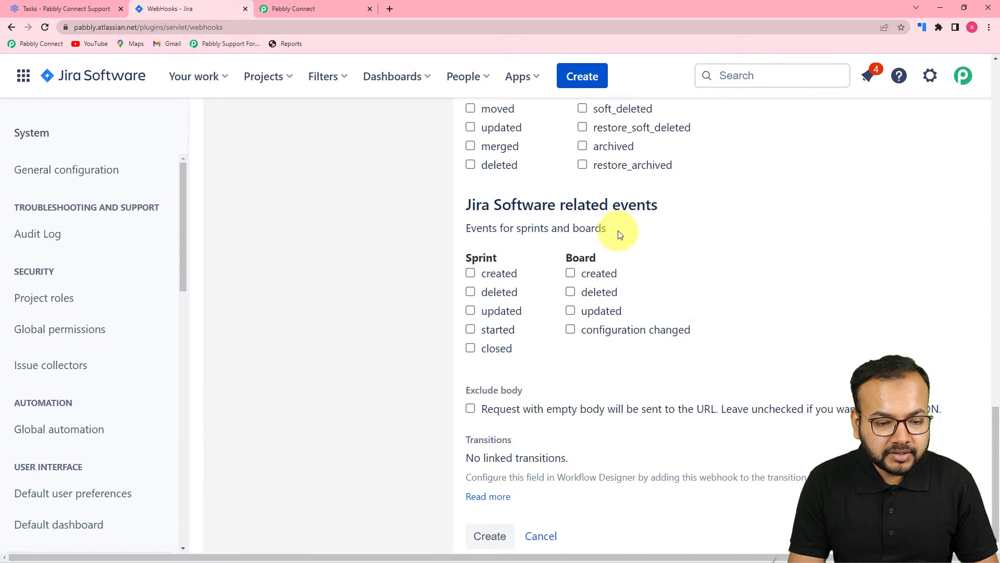
pyautogui.scroll(-1, 599, 241)
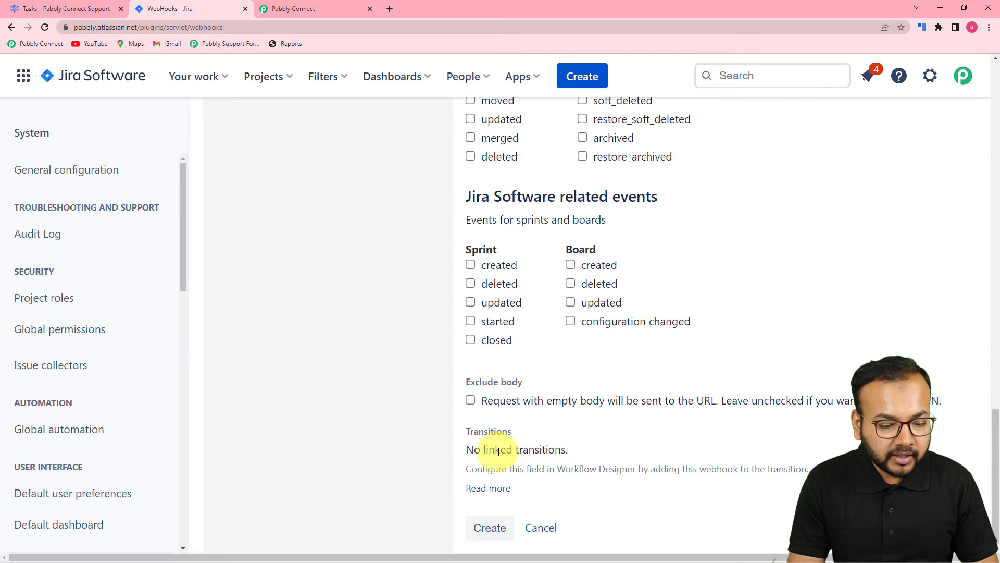
pyautogui.click(489, 528)
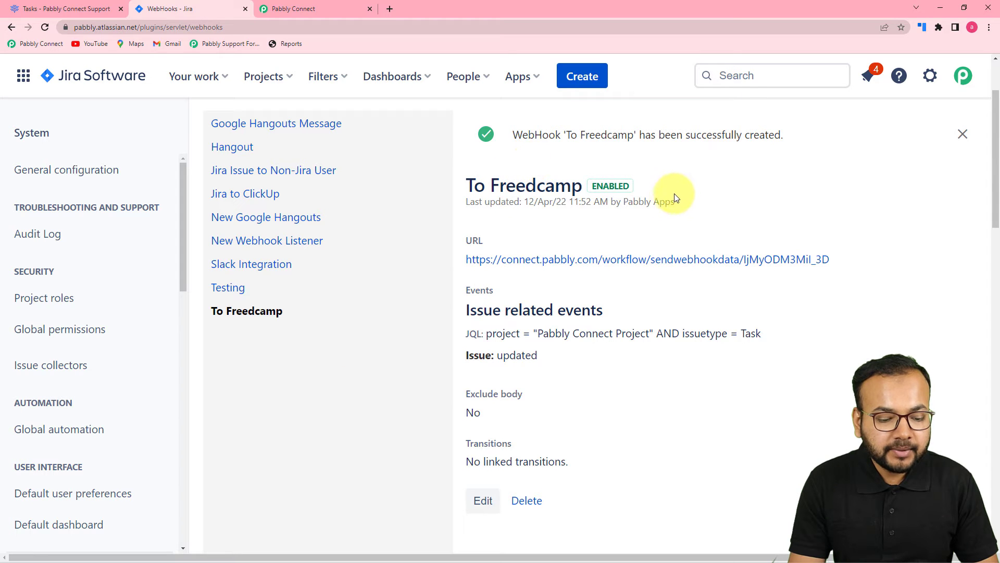
pyautogui.click(963, 136)
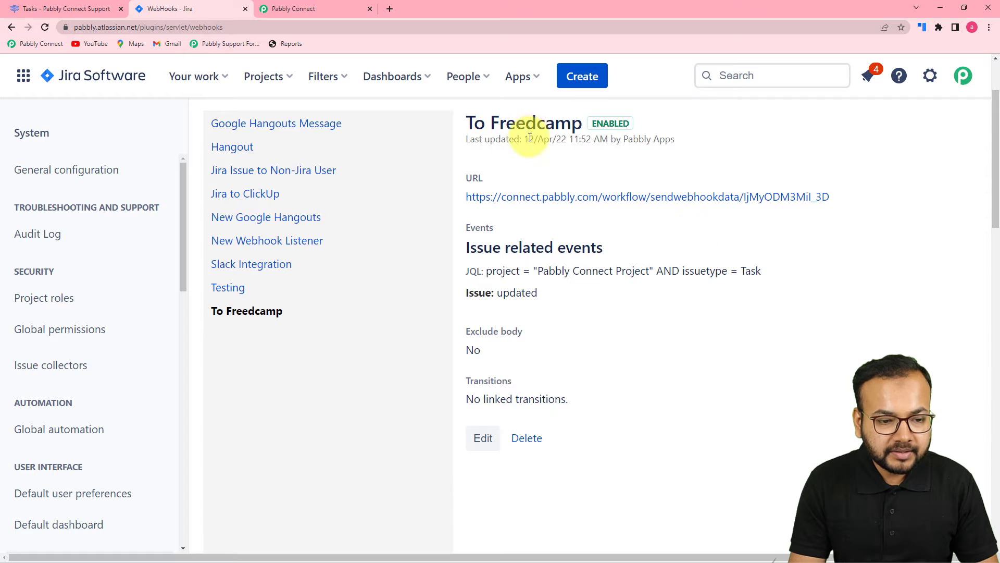
# Review the webhook details and the waiting Pabbly Connect trigger, and open Pabbly Connect Project (PCP) in Jira.
pyautogui.scroll(-4, 681, 252)
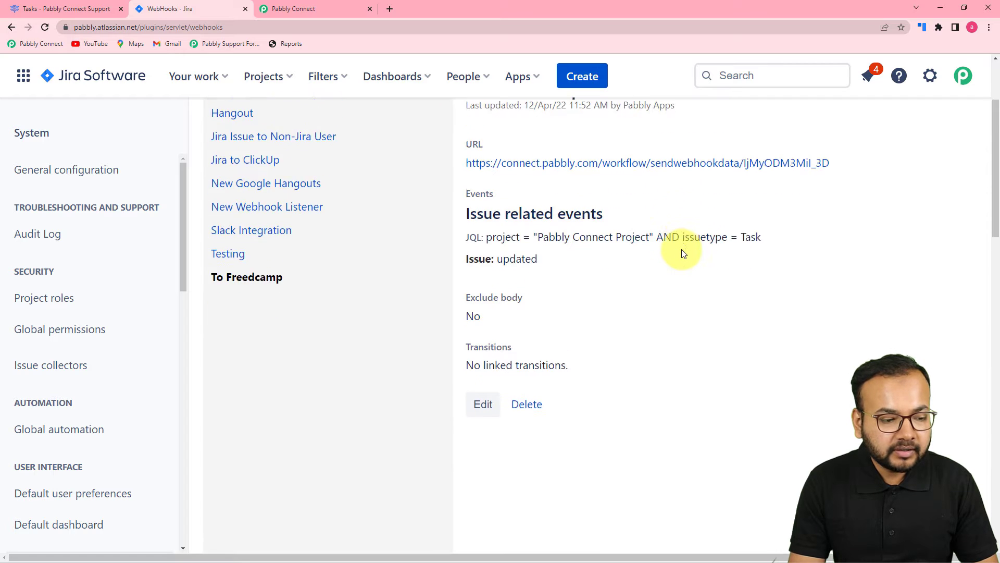
pyautogui.scroll(-10, 681, 253)
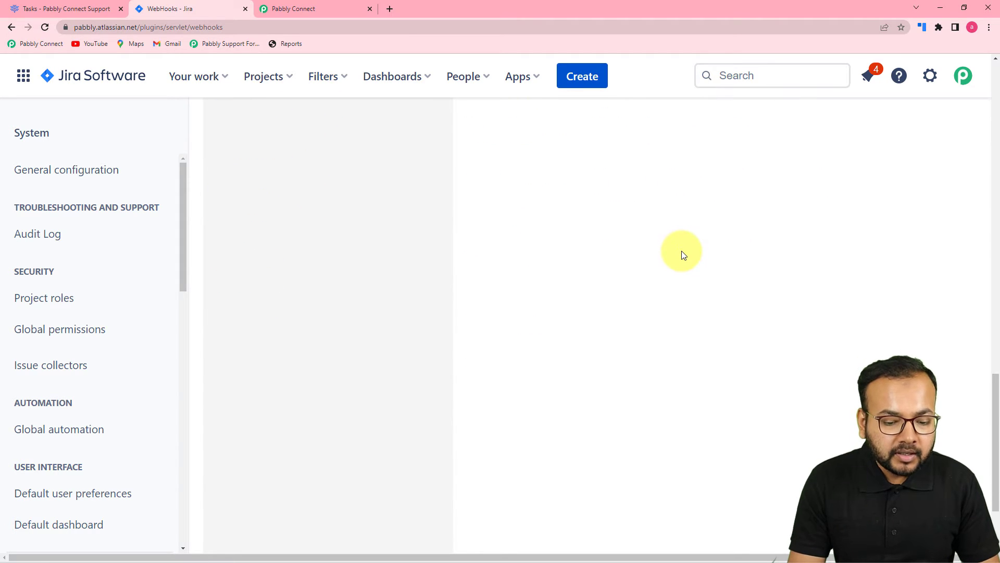
pyautogui.click(329, 7)
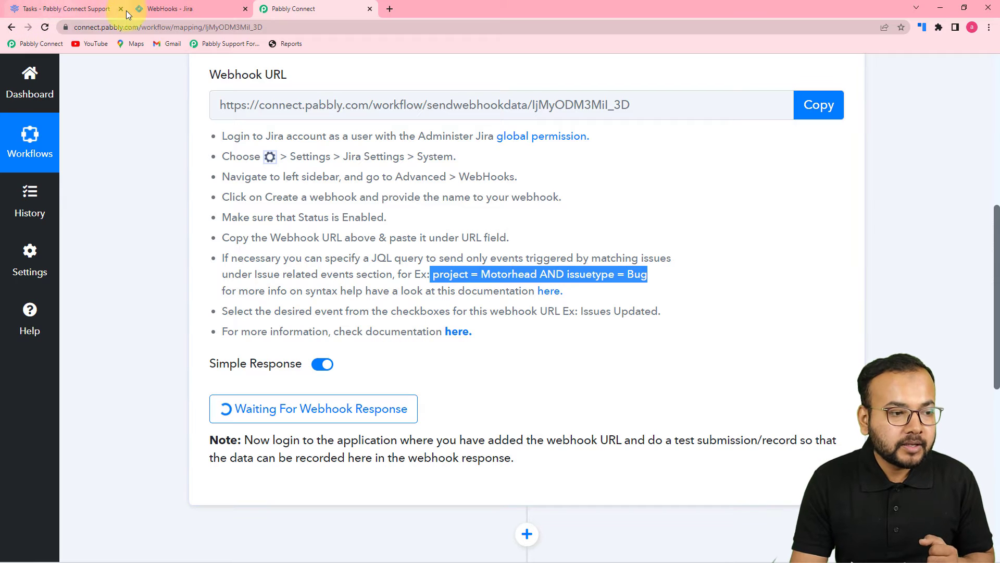
pyautogui.click(175, 9)
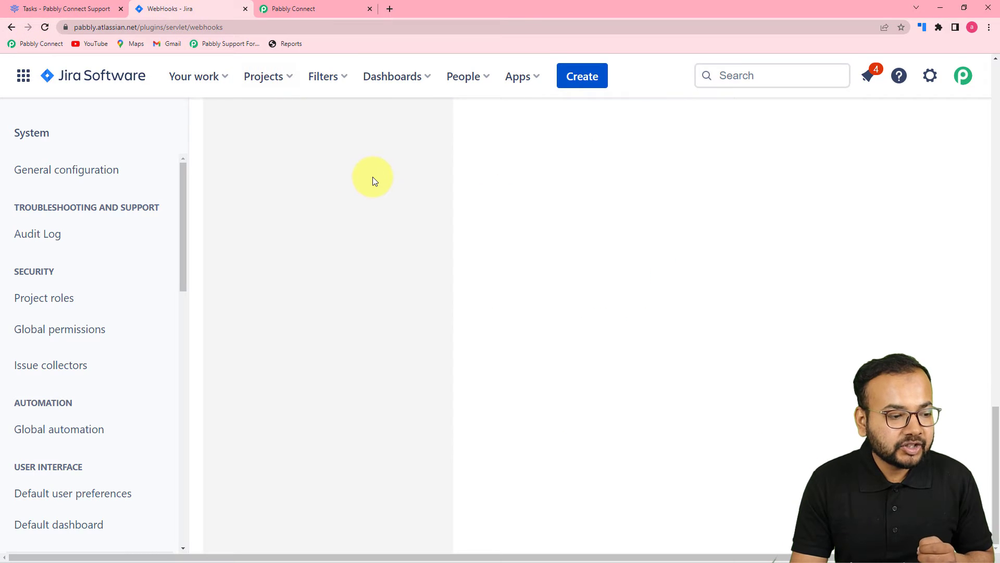
pyautogui.click(261, 81)
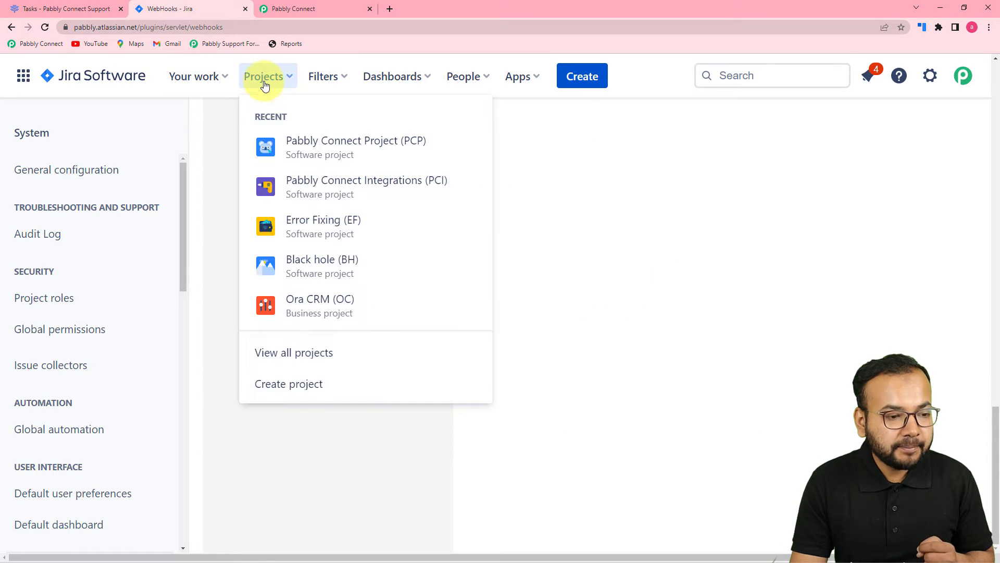
pyautogui.click(315, 154)
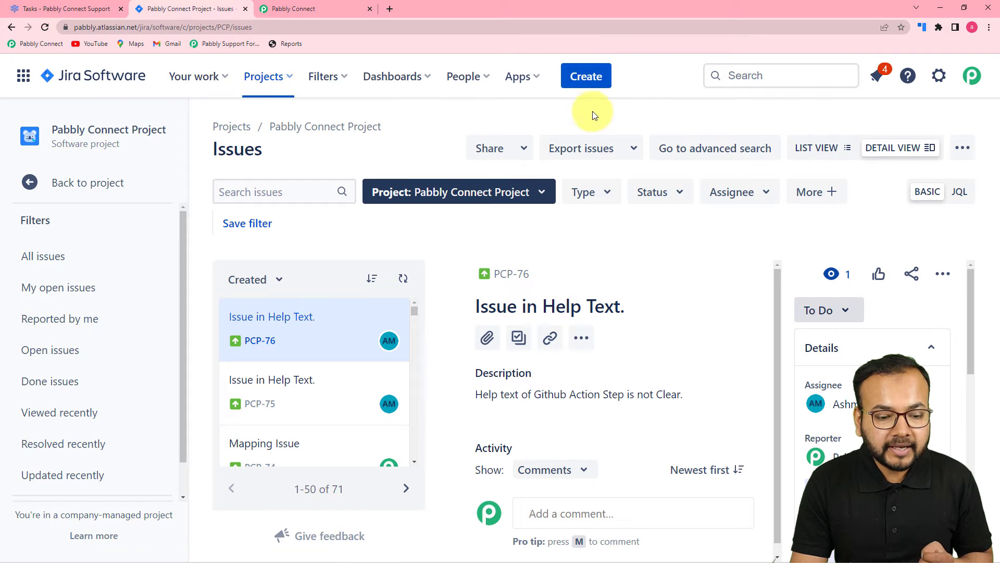
# Start a new issue in Pabbly Connect Project and set its issue type to Task.
pyautogui.click(585, 85)
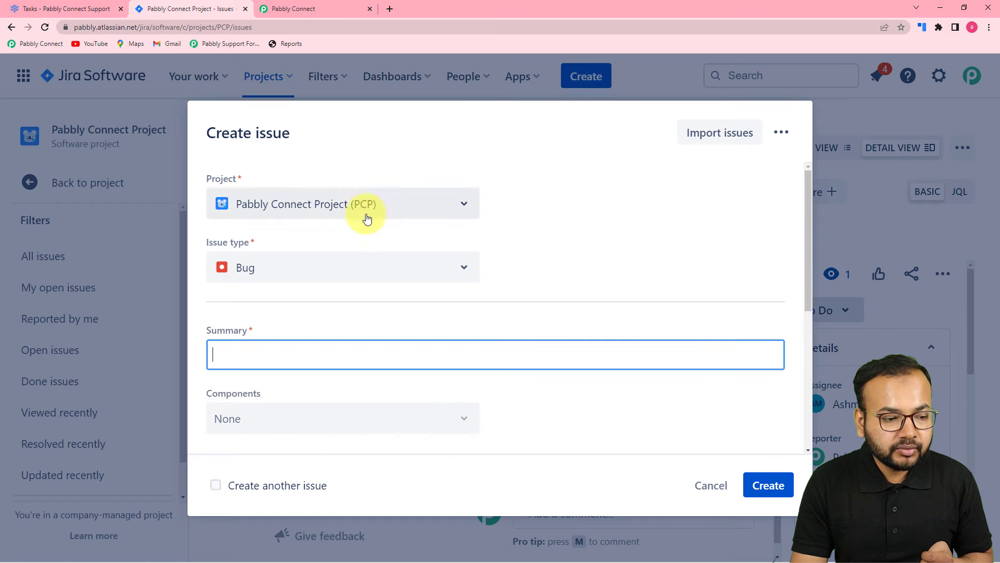
pyautogui.click(297, 270)
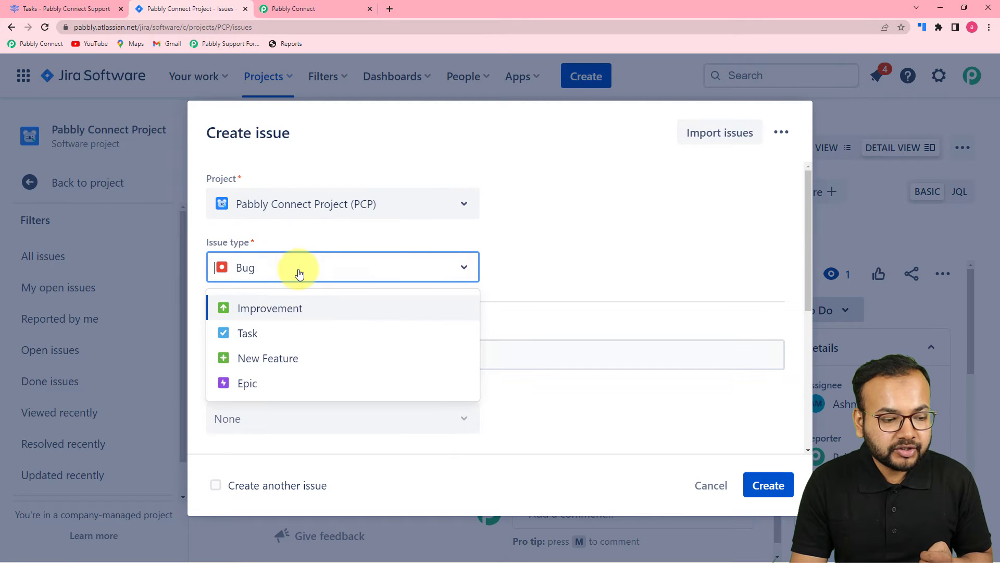
pyautogui.click(270, 336)
pyautogui.click(340, 339)
pyautogui.scroll(-3, 346, 329)
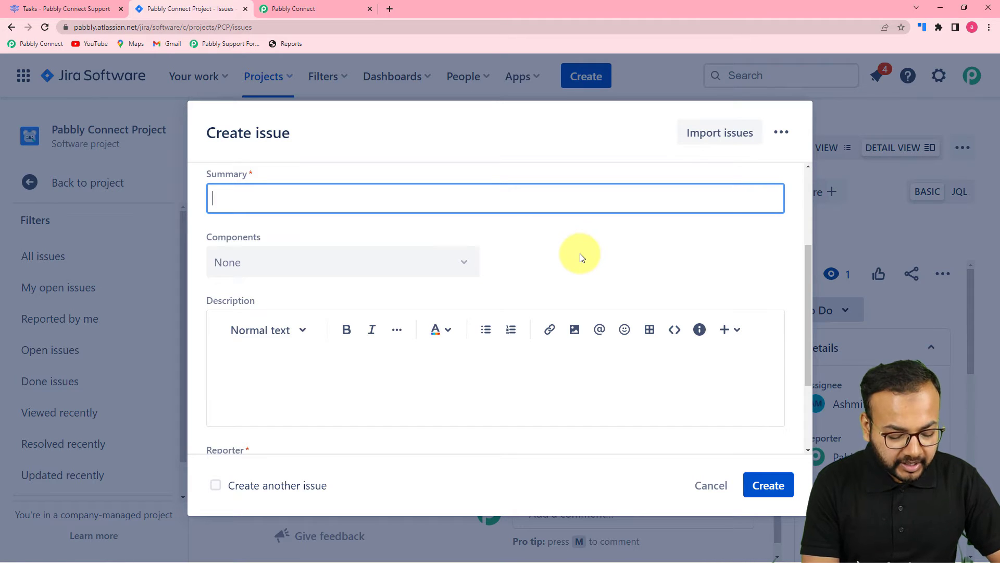
# Enter the issue summary "New Integration between Jira and Freedcamp" and the description "We need to connect Freedcamp and Jira according our User's Demands.".
pyautogui.write('Ne')
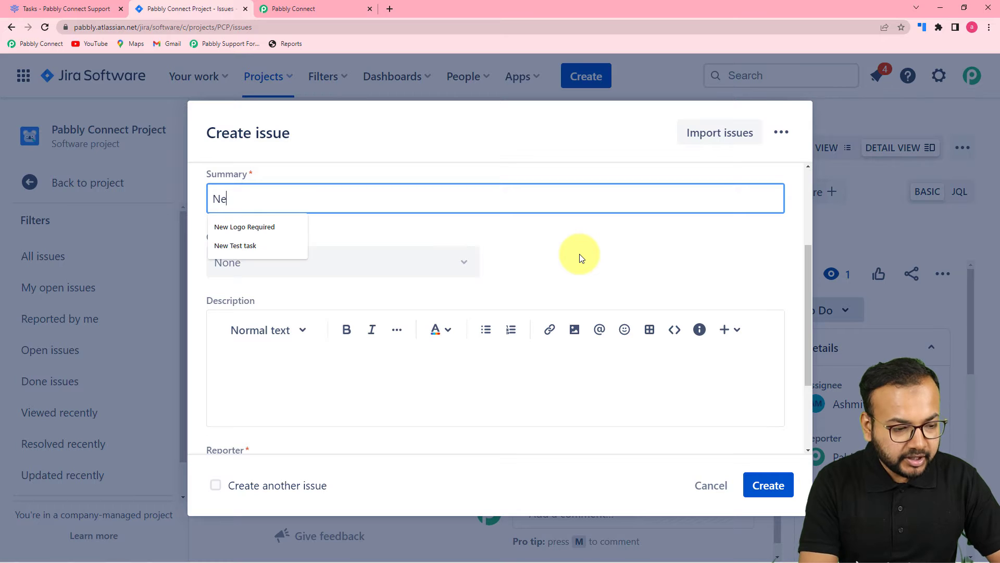
pyautogui.write('w Integration between Jira and Fre')
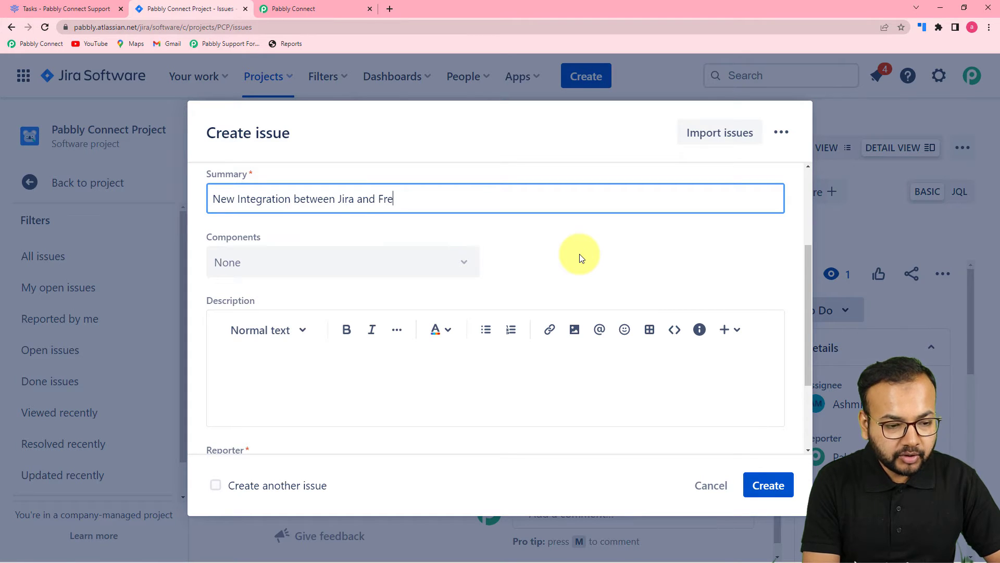
pyautogui.write('camp')
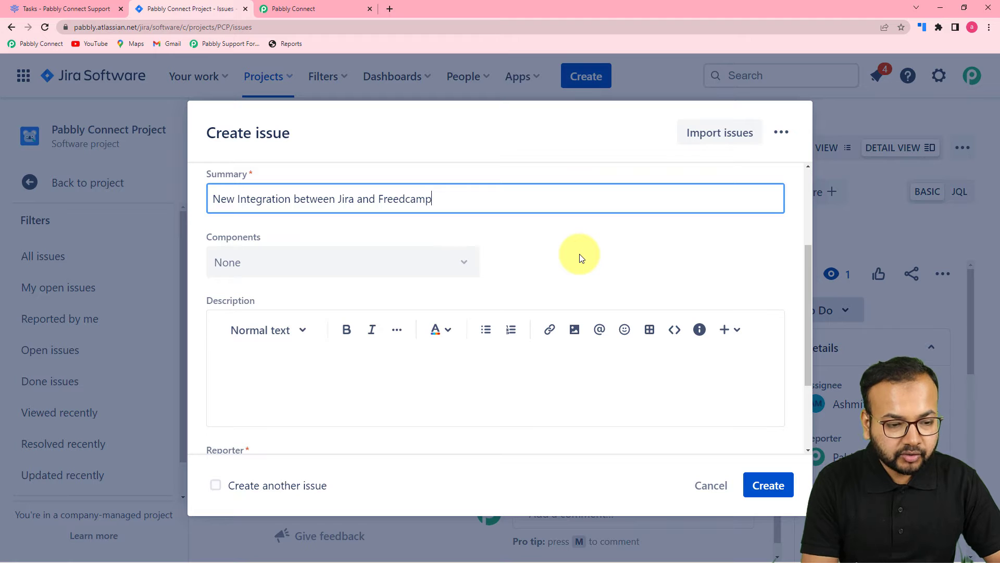
pyautogui.click(582, 258)
pyautogui.scroll(3, 592, 252)
pyautogui.scroll(-5, 587, 257)
pyautogui.scroll(2, 435, 230)
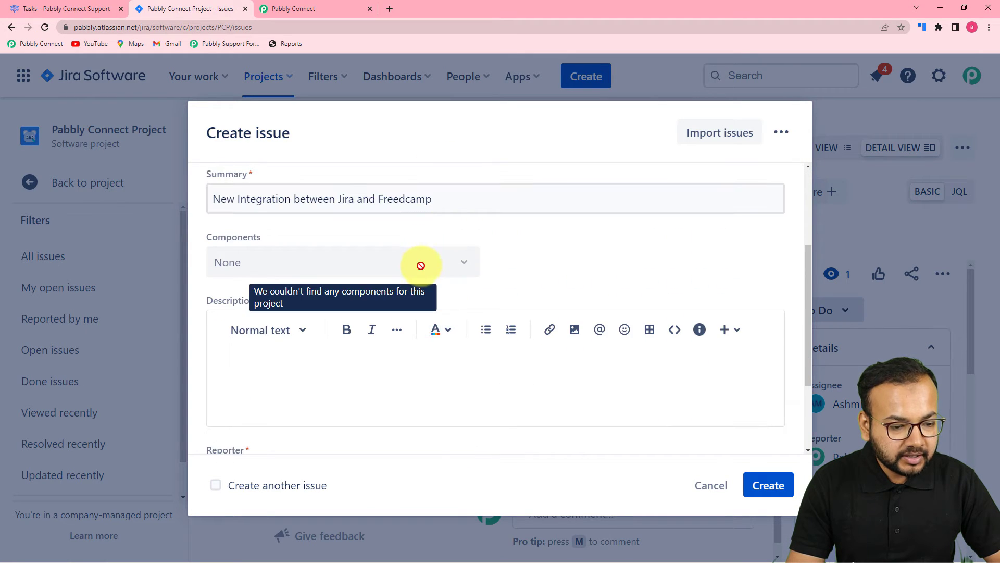
pyautogui.scroll(-2, 539, 266)
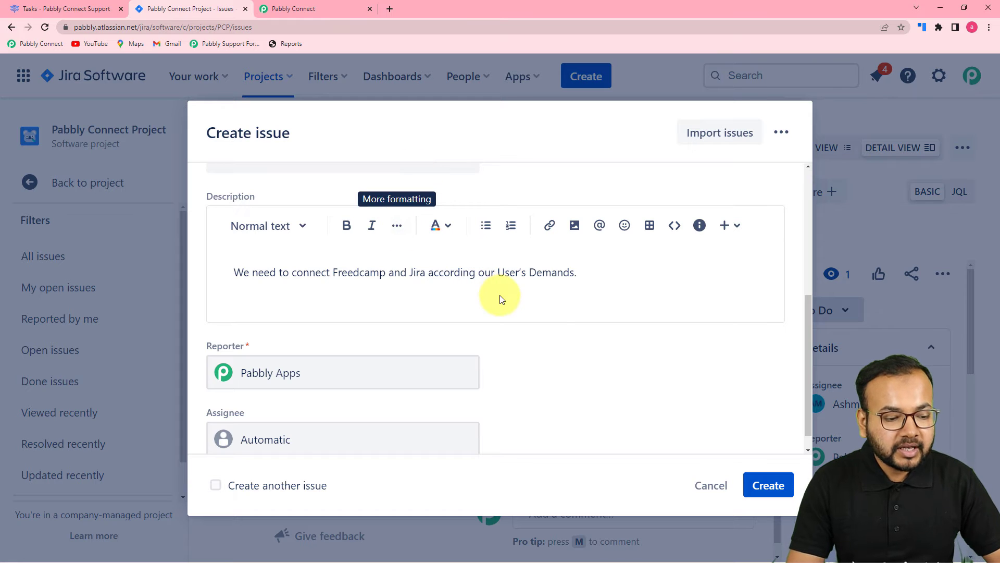
# Keep Pabbly Apps as the reporter and assign the issue to the team member listed directly below Pabbly Apps.
pyautogui.scroll(-1, 554, 339)
pyautogui.click(377, 359)
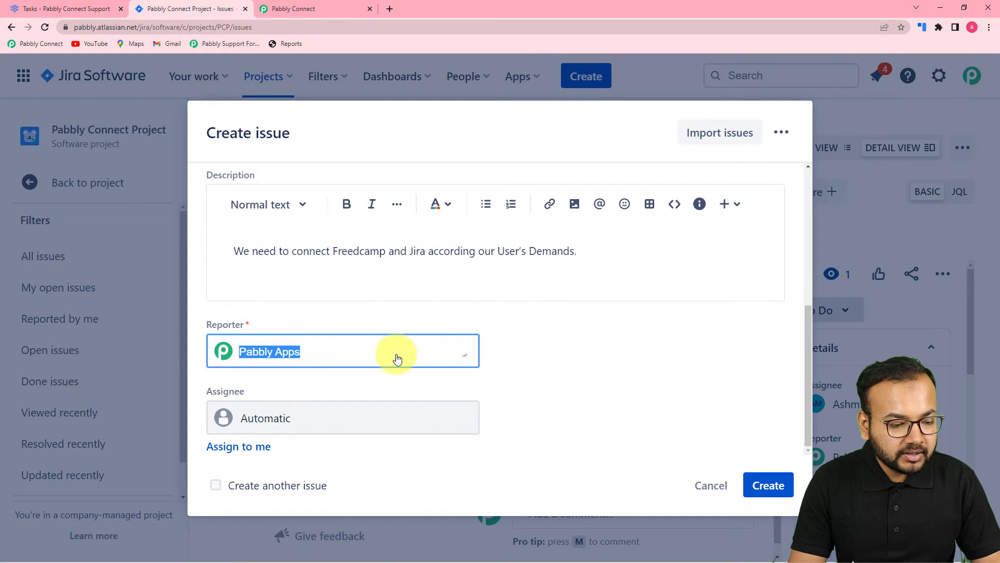
pyautogui.click(547, 340)
pyautogui.click(367, 413)
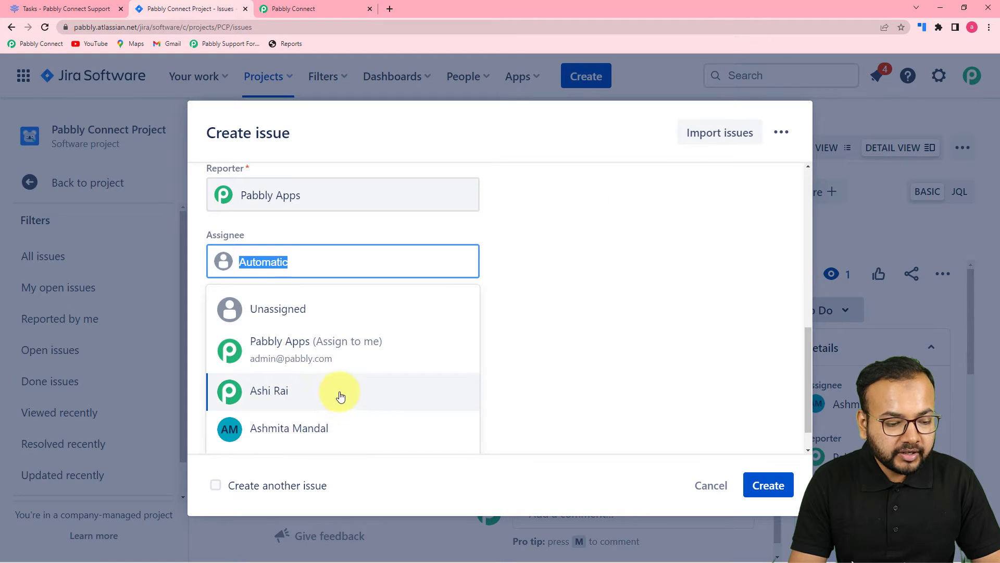
pyautogui.click(308, 405)
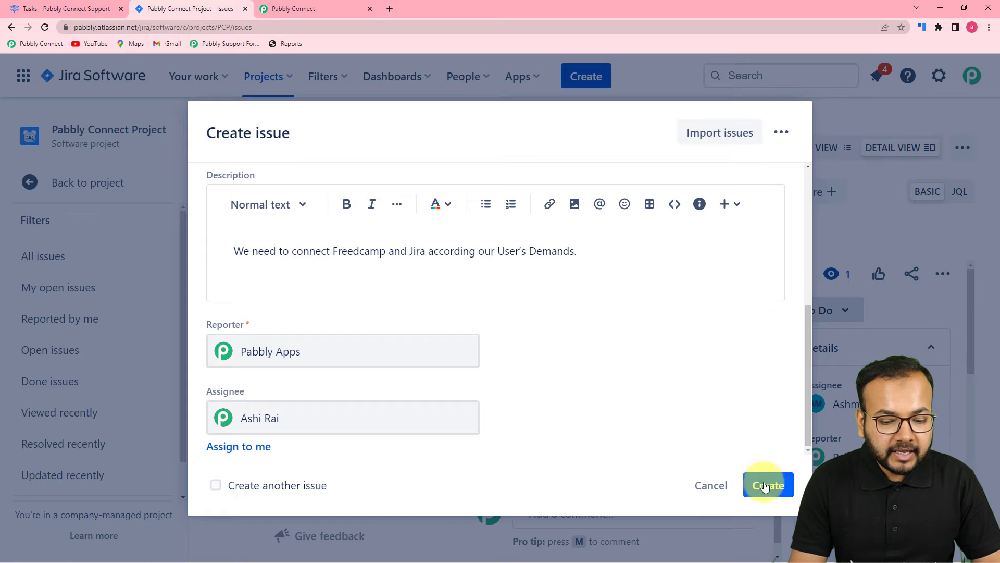
# Create the Jira task and open the new issue.
pyautogui.click(769, 487)
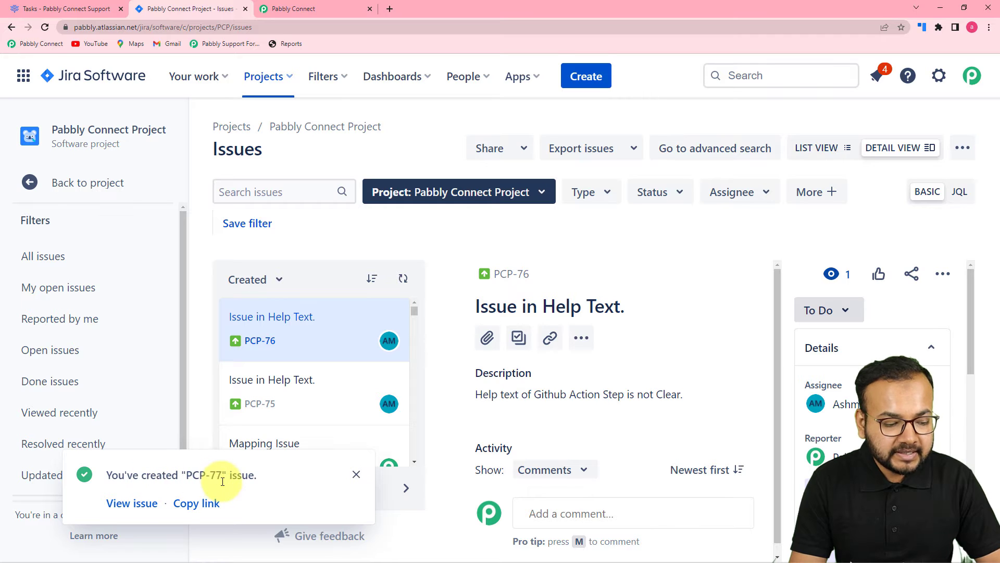
pyautogui.click(134, 504)
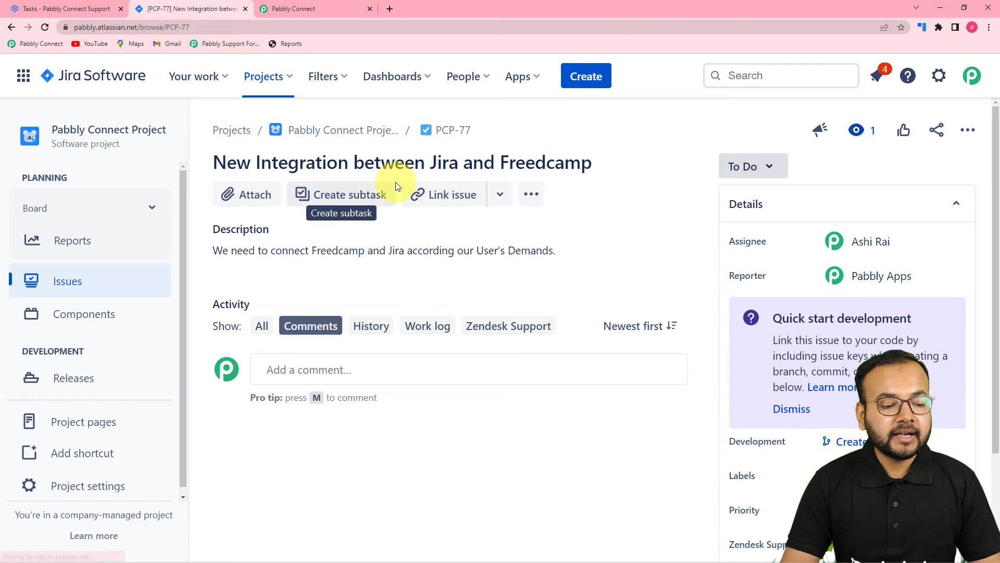
# Switch to Pabbly Connect and check whether the Jira trigger has received a webhook response.
pyautogui.click(308, 9)
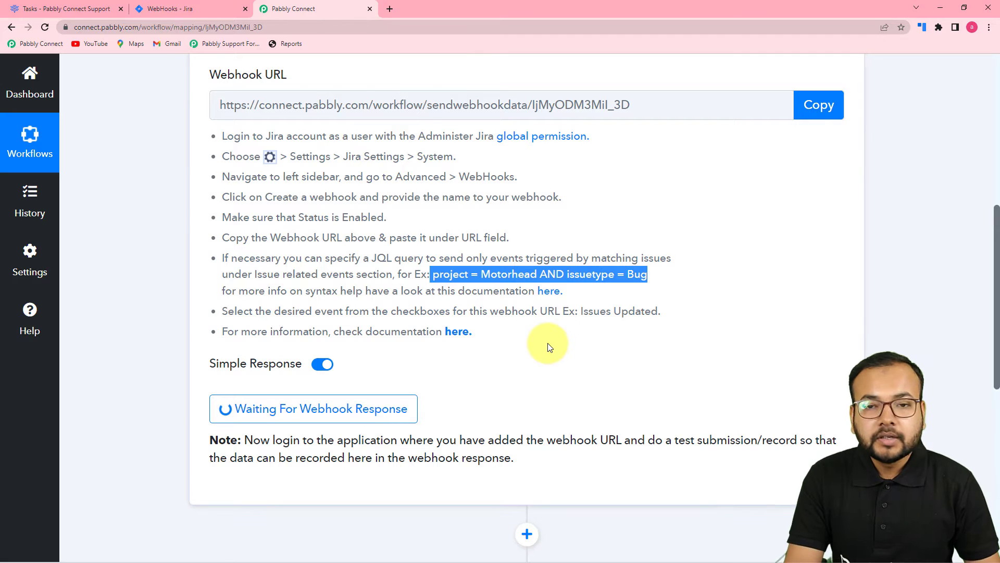
pyautogui.scroll(-1, 548, 342)
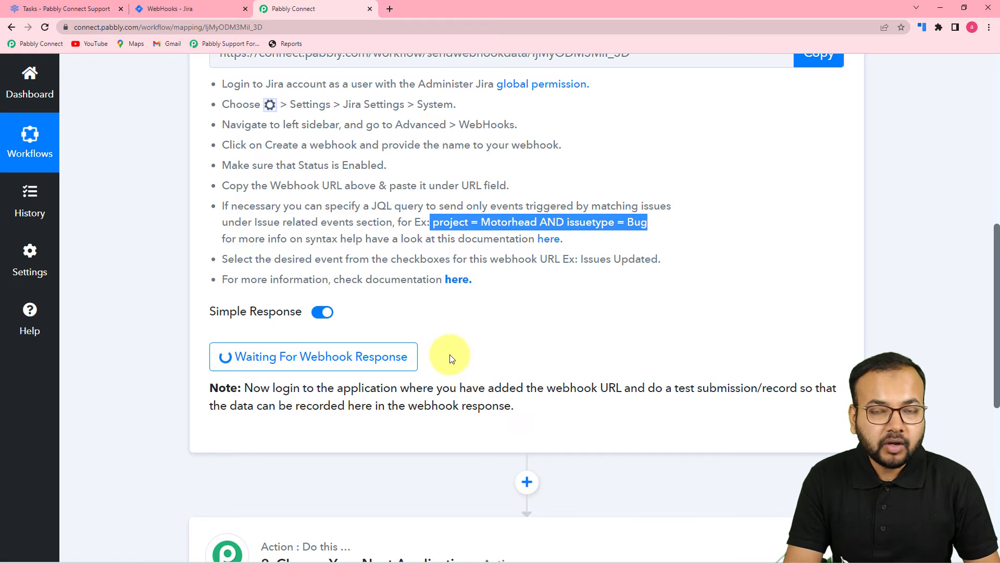
# Switch to Jira, limit the To Freedcamp webhook's issue events to created by clearing updated, and save the webhook.
pyautogui.click(209, 8)
pyautogui.scroll(5, 443, 312)
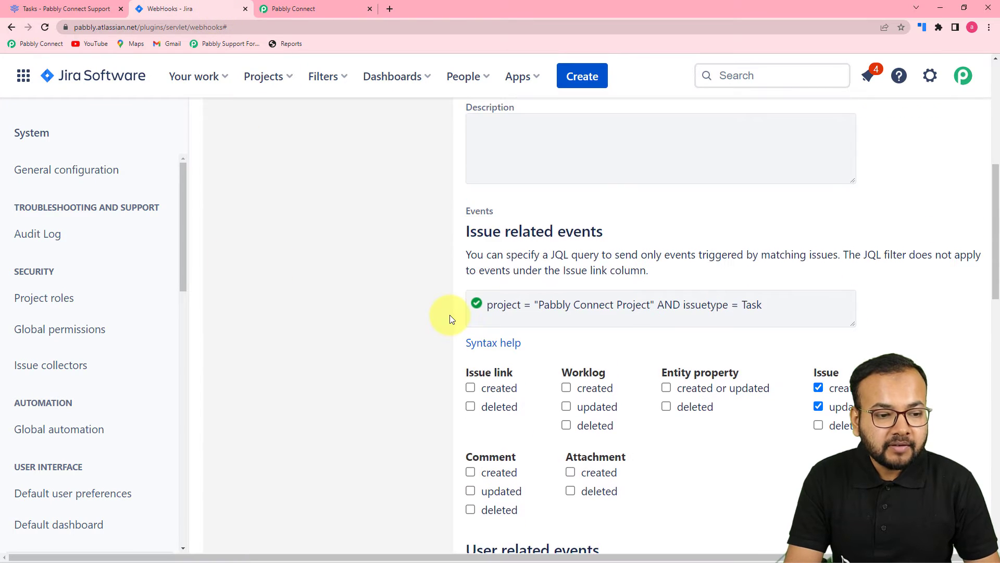
pyautogui.scroll(5, 449, 315)
pyautogui.scroll(-7, 449, 315)
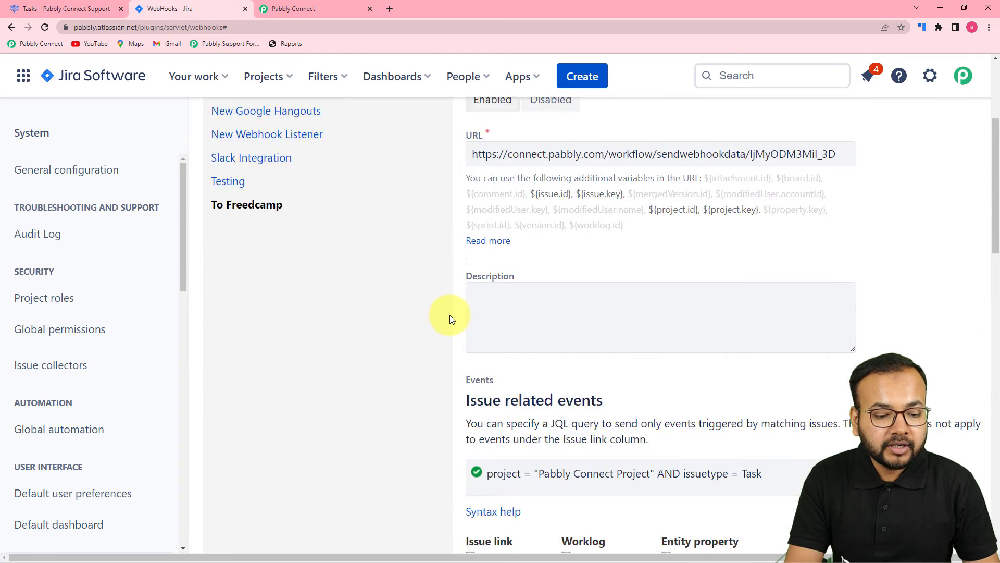
pyautogui.scroll(-2, 449, 314)
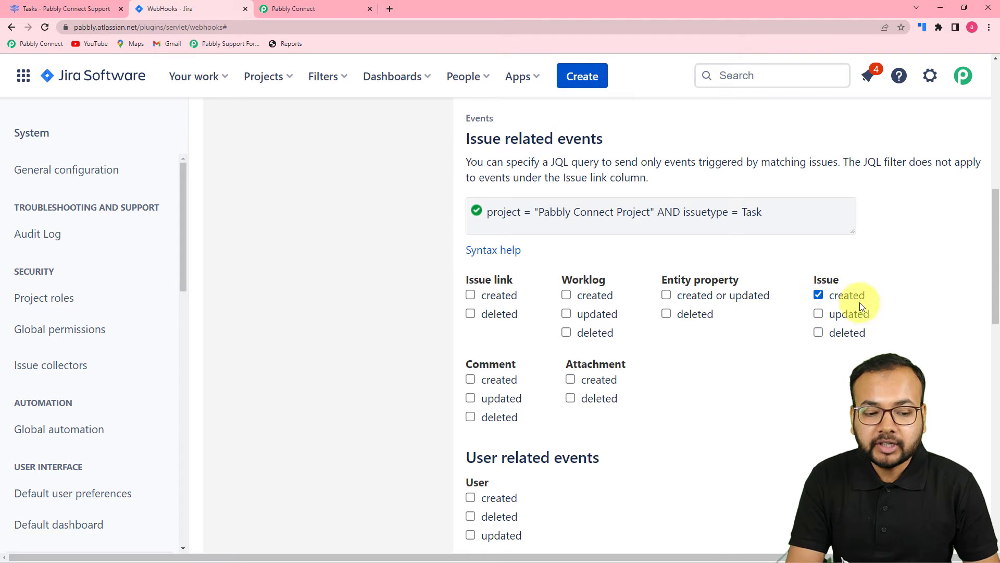
pyautogui.scroll(-4, 650, 314)
pyautogui.scroll(-11, 650, 315)
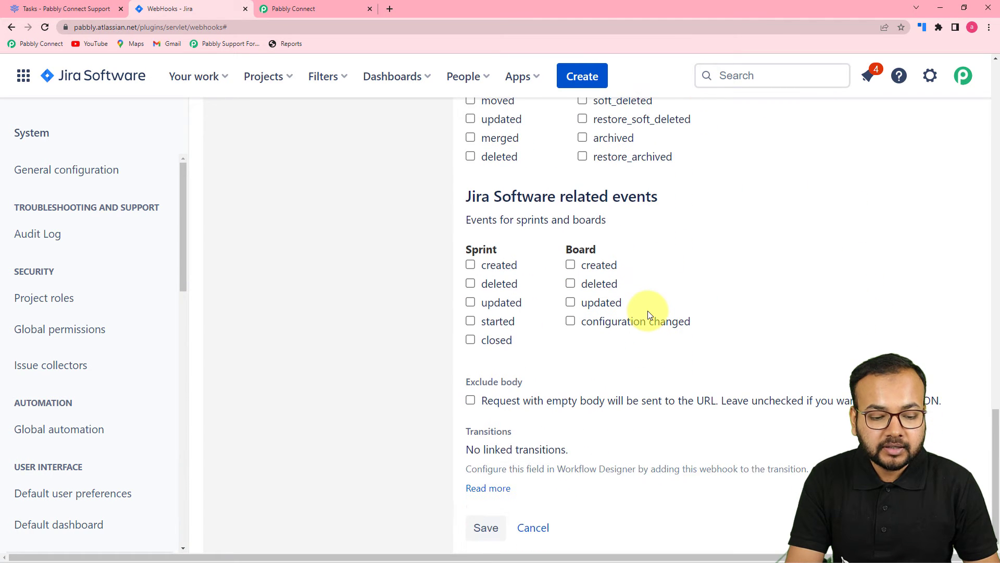
pyautogui.click(485, 528)
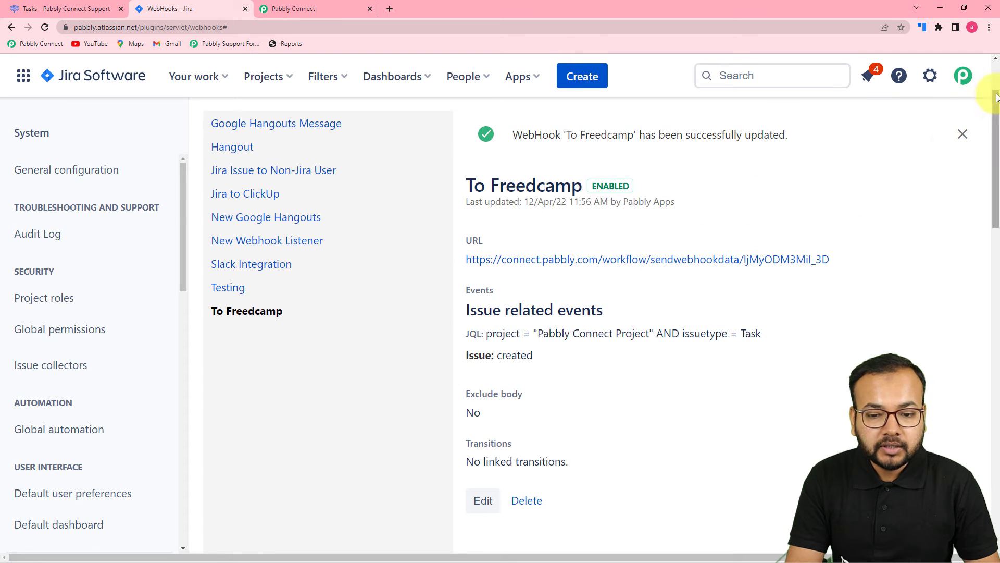
pyautogui.click(963, 134)
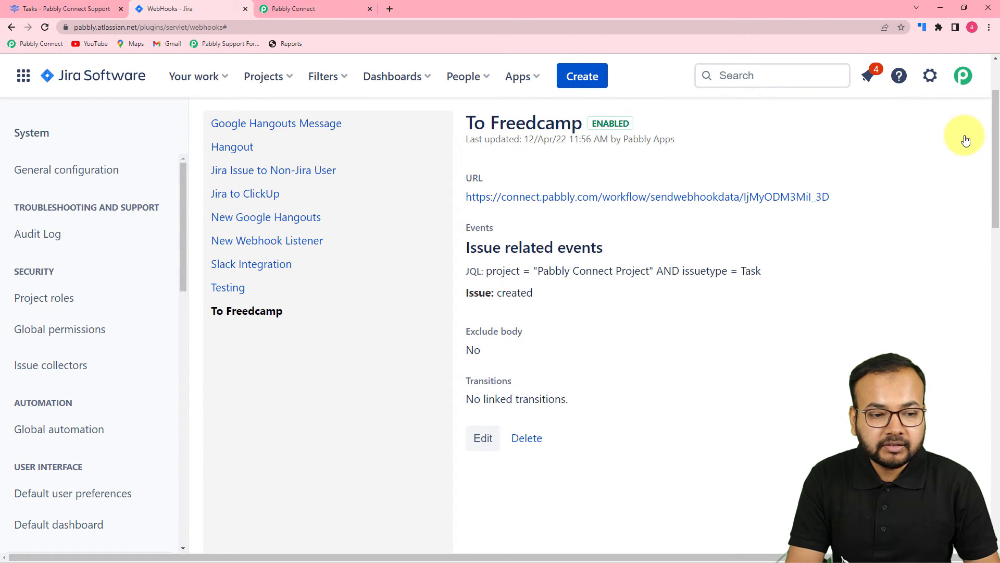
# Fill in a new Jira Task with summary "Improvement Required in trigger window in our application" and description "Triggers for Freedcamp Application is not functioning properly.".
pyautogui.click(579, 81)
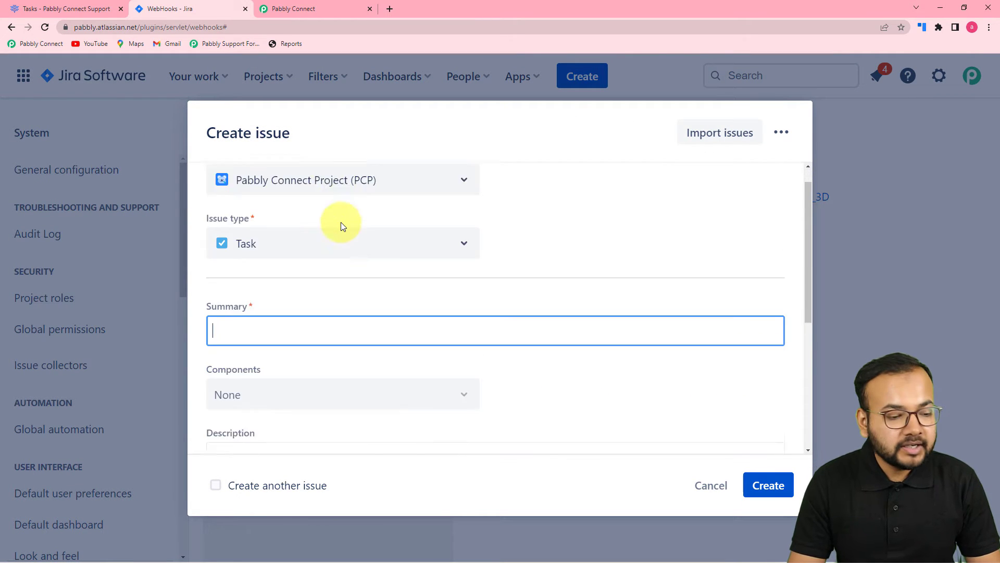
pyautogui.click(342, 269)
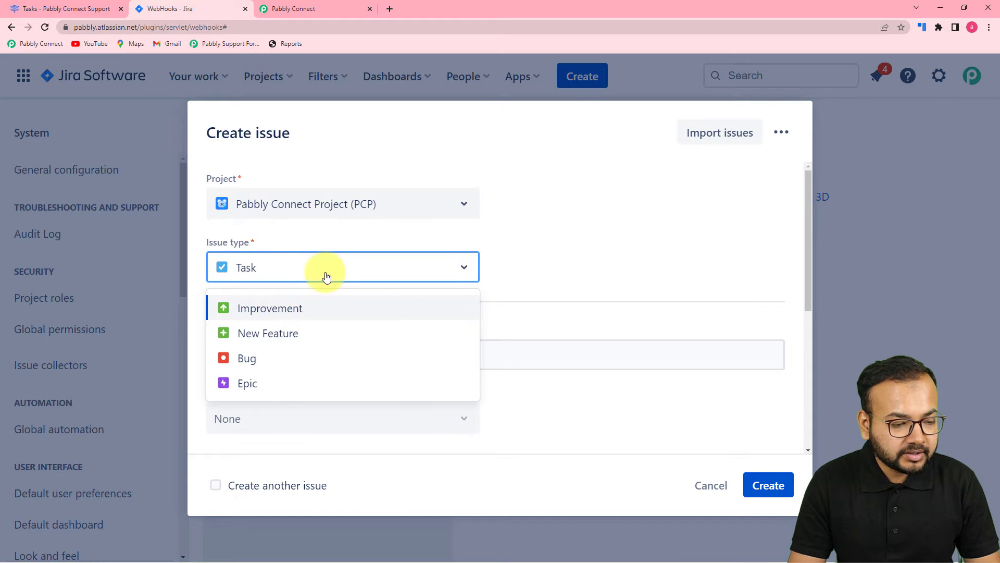
pyautogui.click(641, 220)
pyautogui.scroll(-2, 547, 258)
pyautogui.click(548, 258)
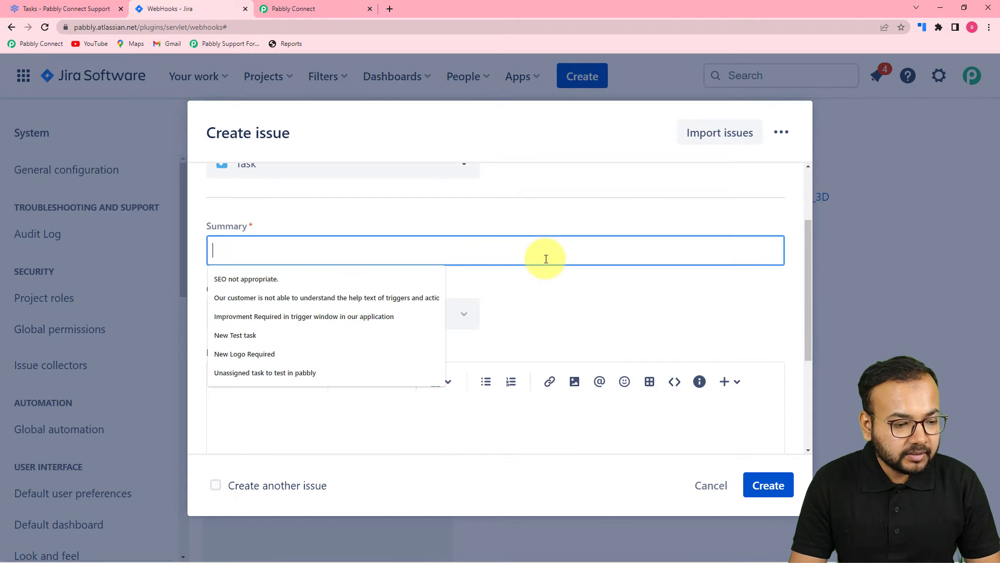
pyautogui.click(313, 318)
pyautogui.scroll(2, 642, 304)
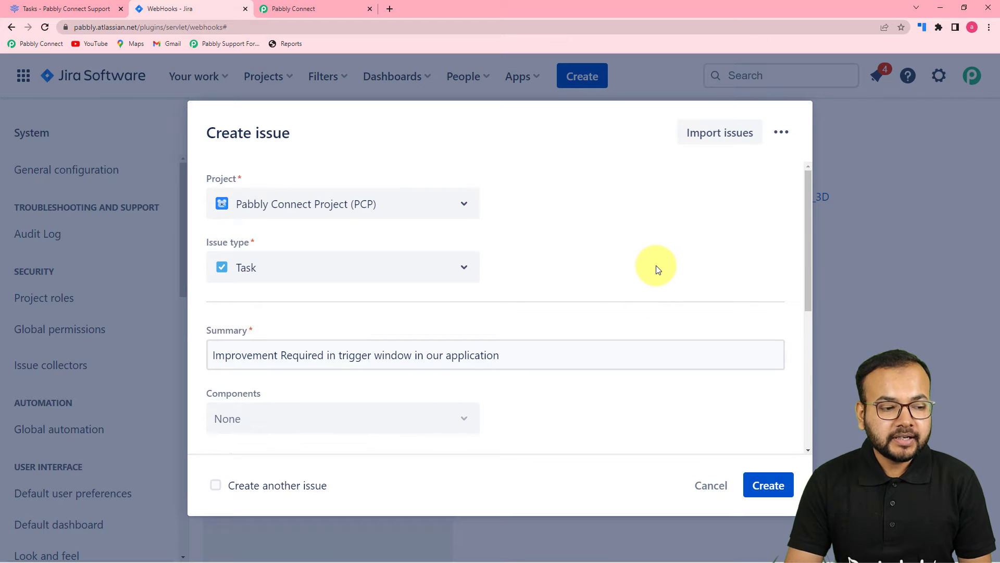
# Review the task's description, reporter and assignee, create the Jira task and open the new issue.
pyautogui.scroll(-5, 521, 271)
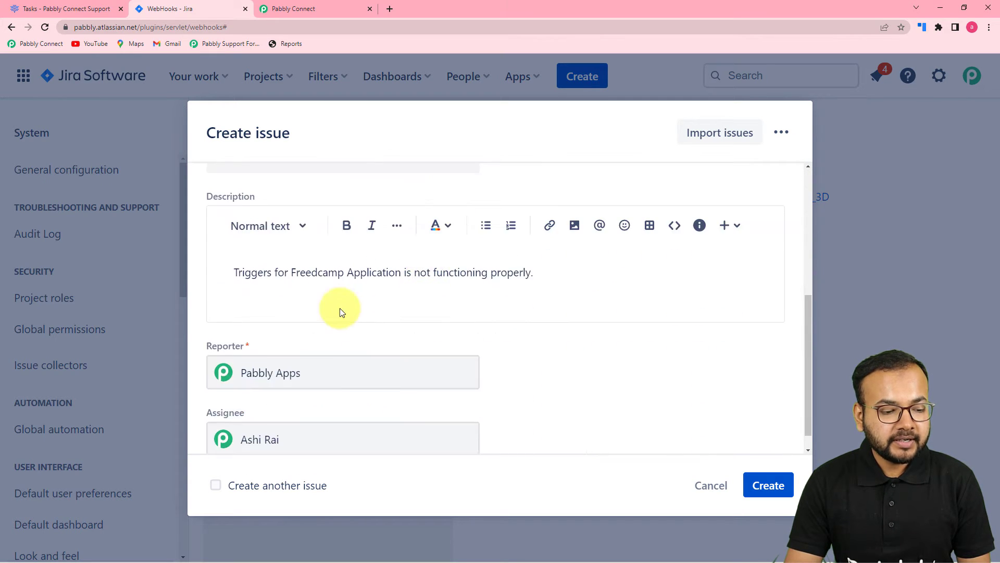
pyautogui.scroll(-1, 487, 286)
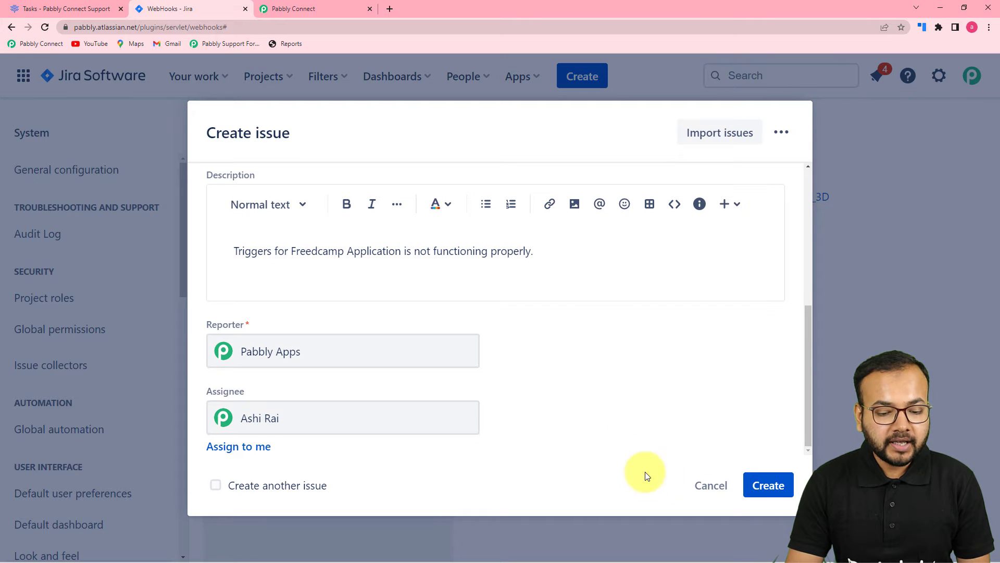
pyautogui.click(773, 487)
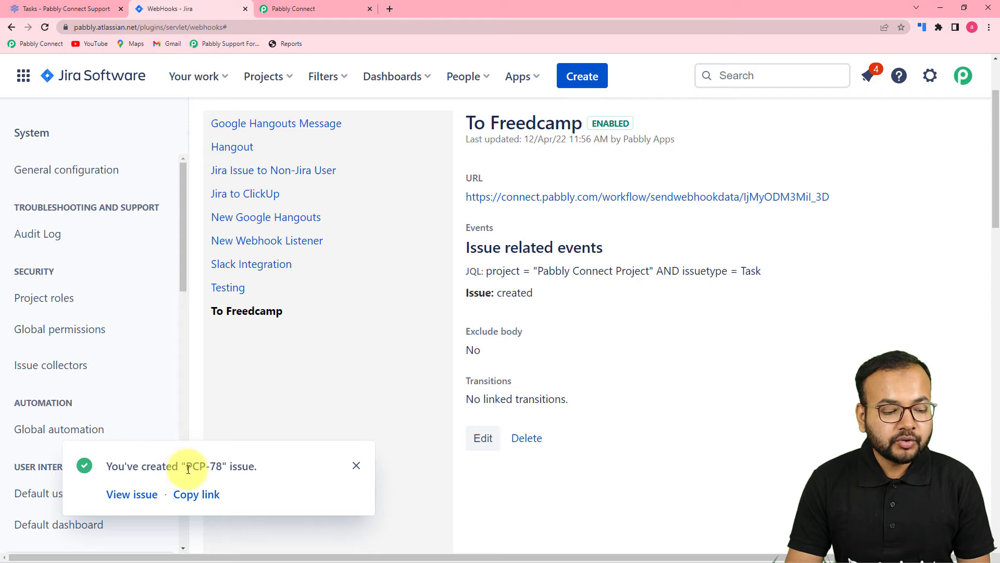
pyautogui.click(123, 497)
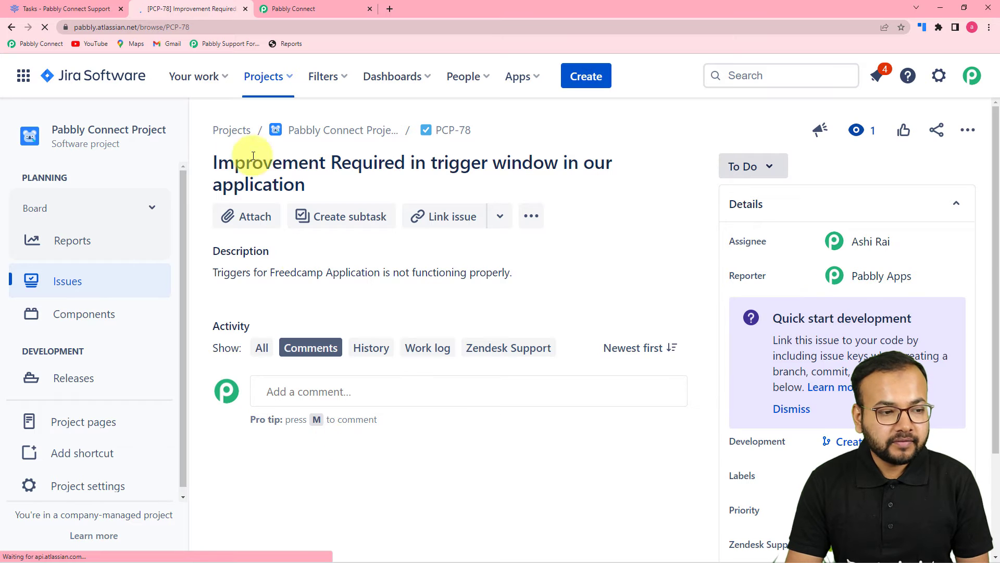
# Switch to Pabbly Connect and examine the captured webhook response for the event type, issue key, issue type and project details.
pyautogui.click(302, 10)
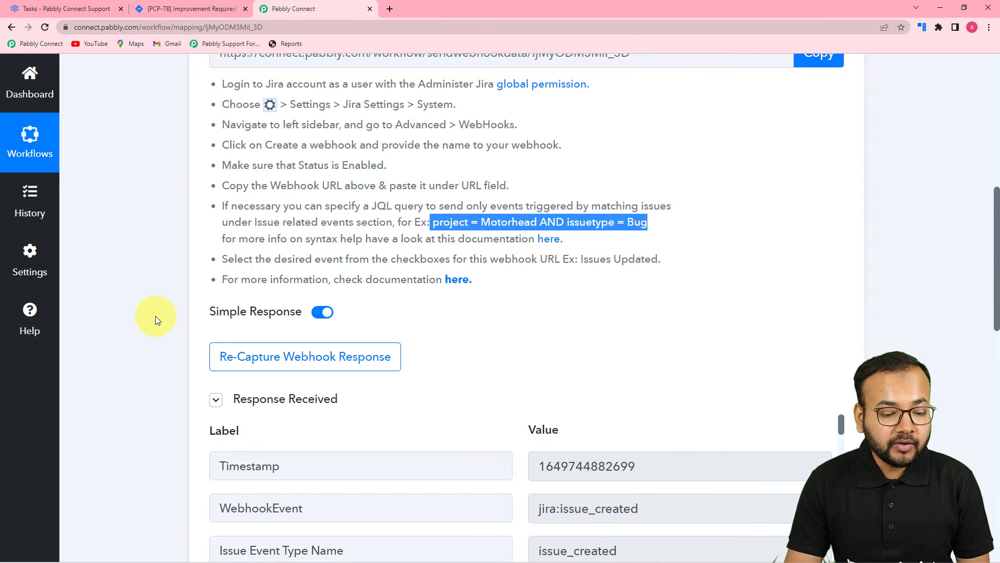
pyautogui.scroll(-5, 156, 316)
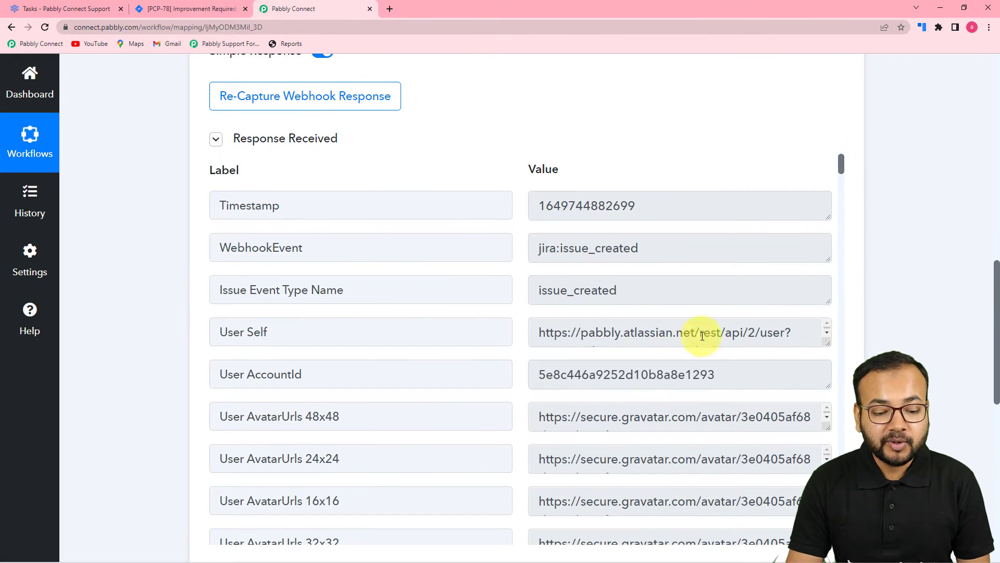
pyautogui.scroll(-1, 690, 339)
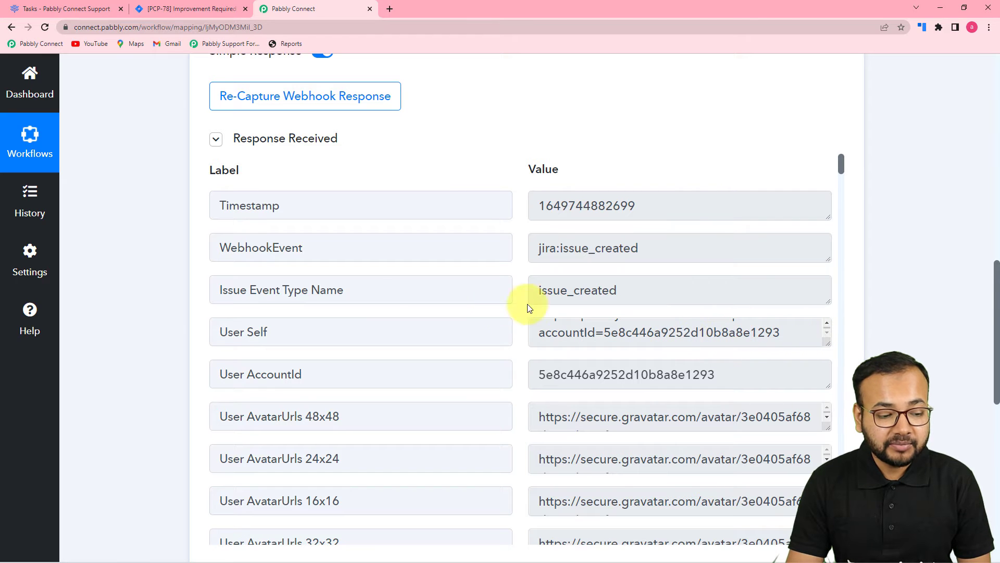
pyautogui.scroll(-4, 258, 315)
pyautogui.scroll(-6, 297, 319)
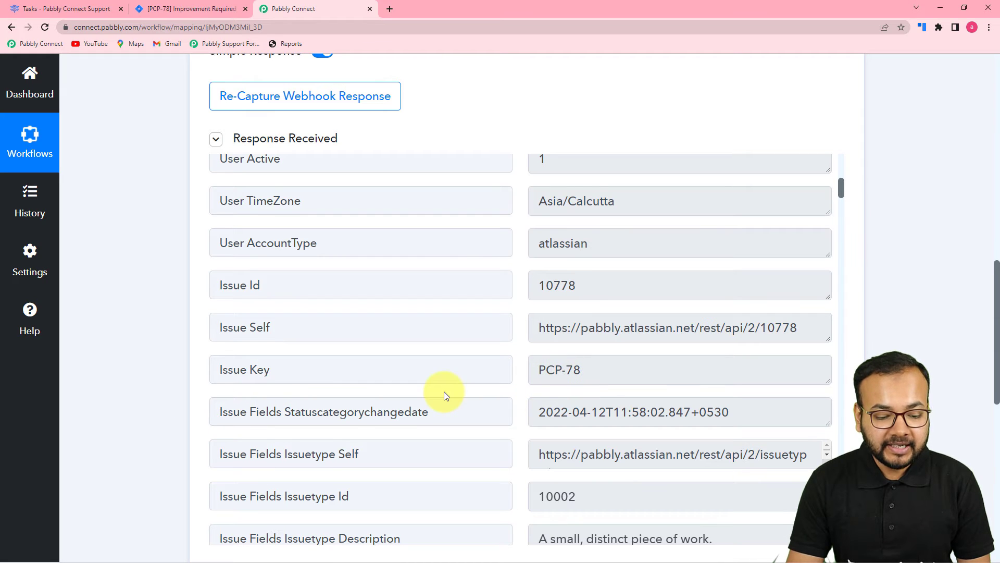
pyautogui.scroll(-4, 444, 391)
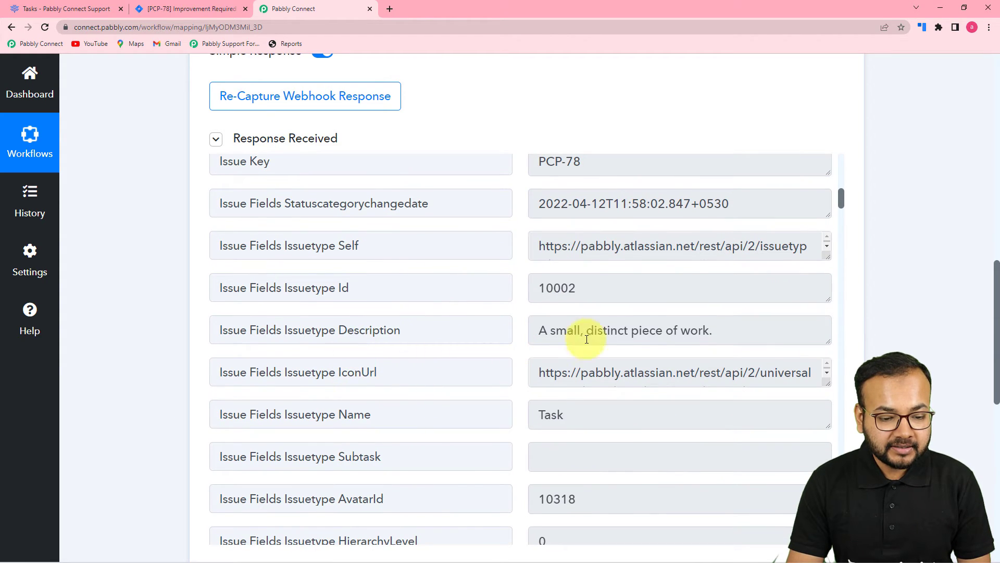
pyautogui.moveTo(642, 342); pyautogui.dragTo(631, 338)
pyautogui.scroll(-4, 322, 339)
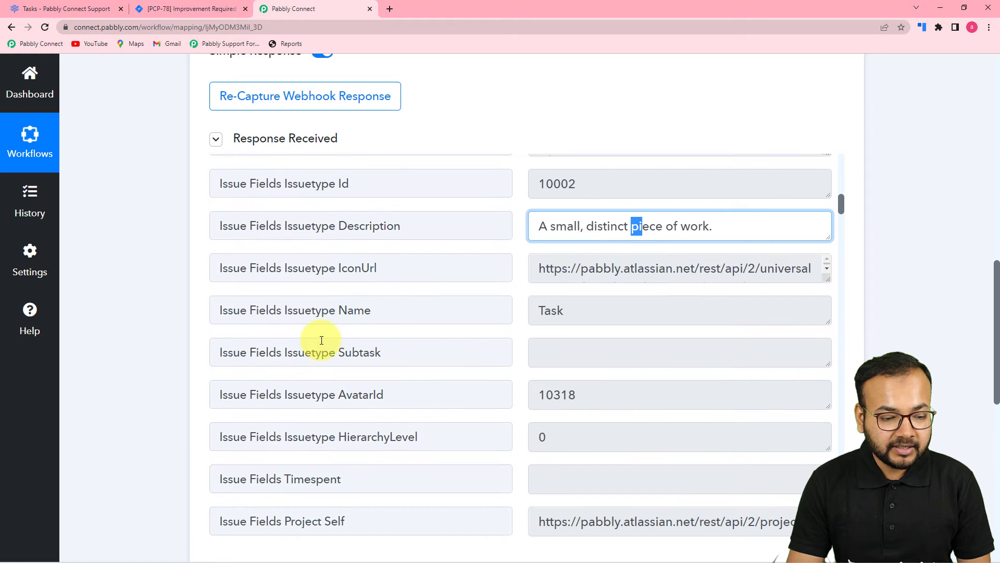
pyautogui.scroll(-4, 345, 332)
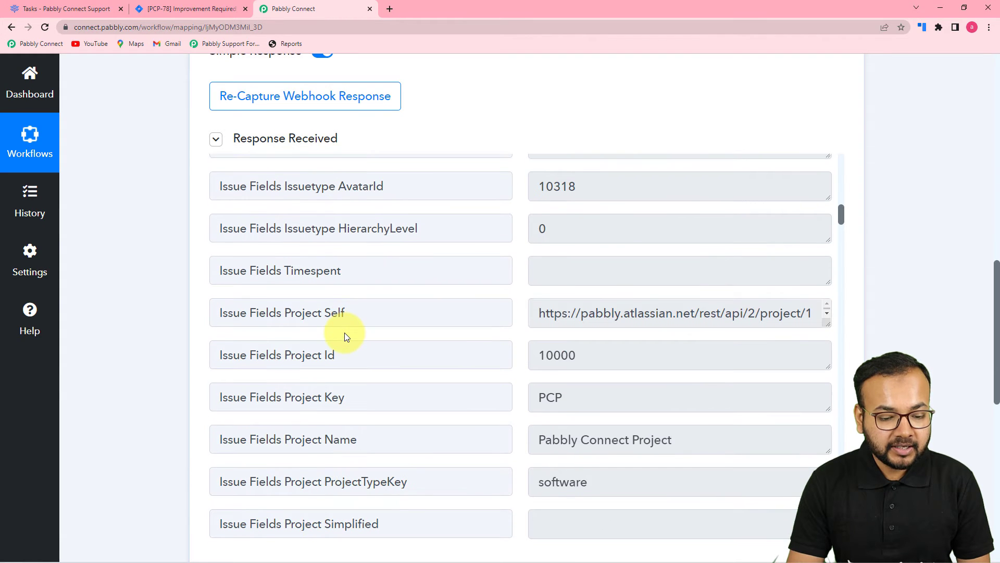
pyautogui.scroll(-1, 453, 363)
pyautogui.scroll(-11, 453, 363)
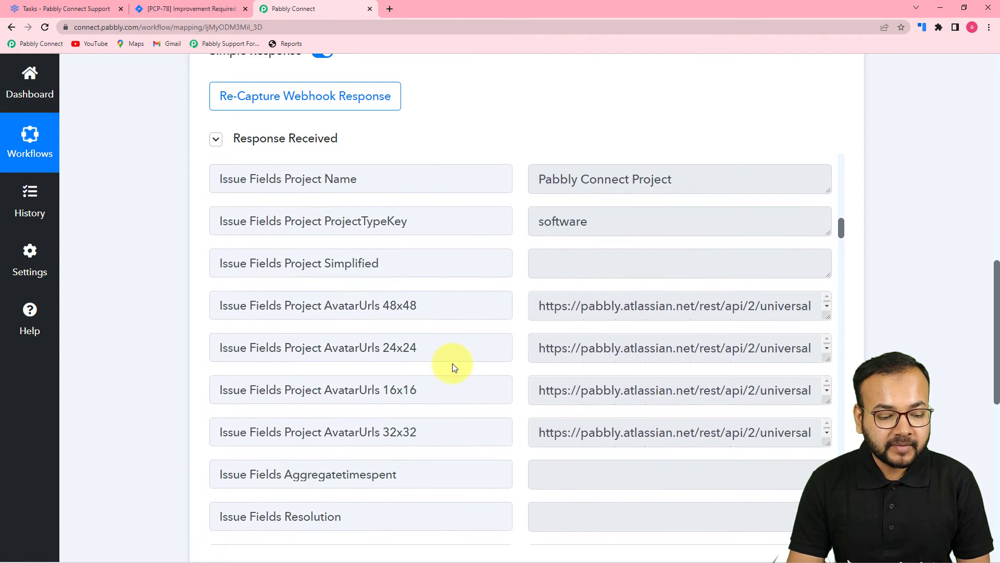
pyautogui.scroll(-3, 452, 363)
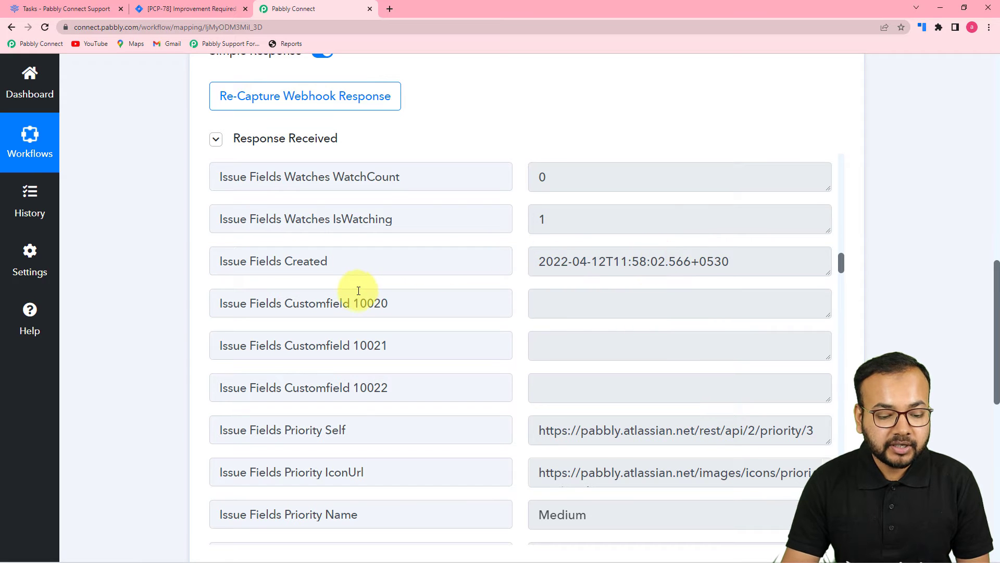
# Examine the captured priority, assignee, description, summary, creator and reporter fields, enlarging the description value to read it fully.
pyautogui.scroll(-9, 357, 289)
pyautogui.scroll(-8, 358, 291)
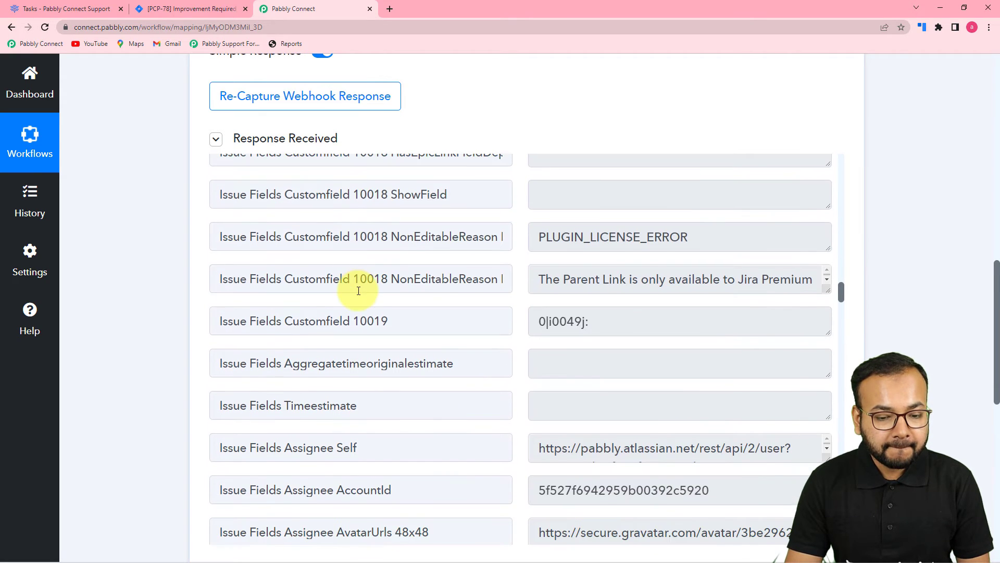
pyautogui.scroll(-2, 358, 290)
pyautogui.scroll(2, 358, 286)
pyautogui.scroll(-6, 365, 313)
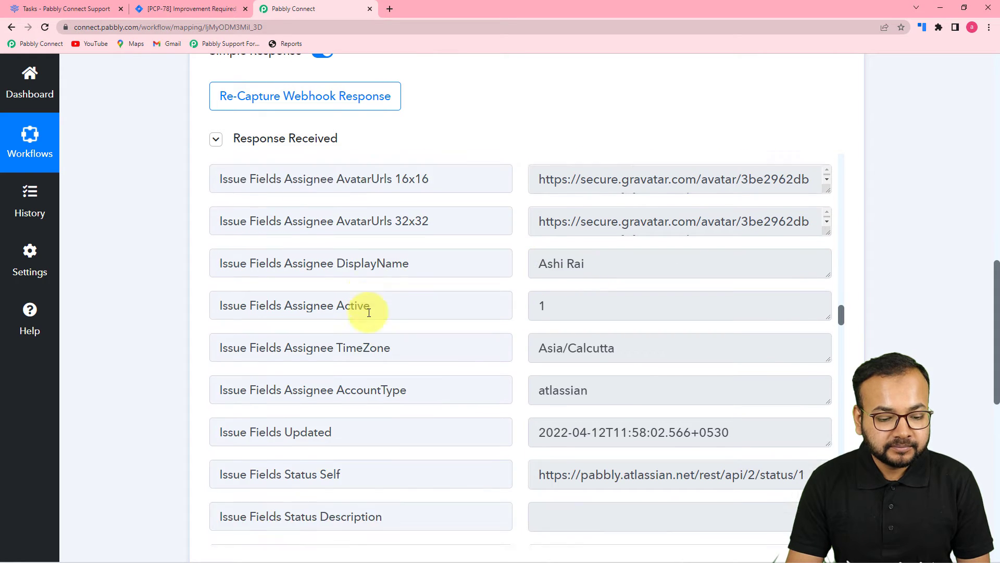
pyautogui.scroll(-3, 369, 312)
pyautogui.scroll(-3, 369, 312)
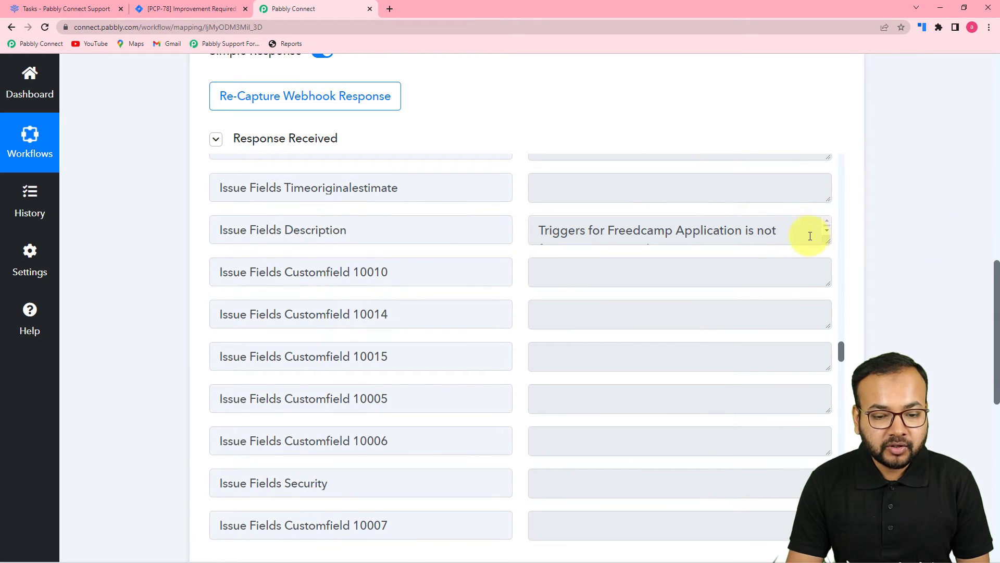
pyautogui.moveTo(822, 240); pyautogui.dragTo(821, 290)
pyautogui.scroll(-5, 470, 269)
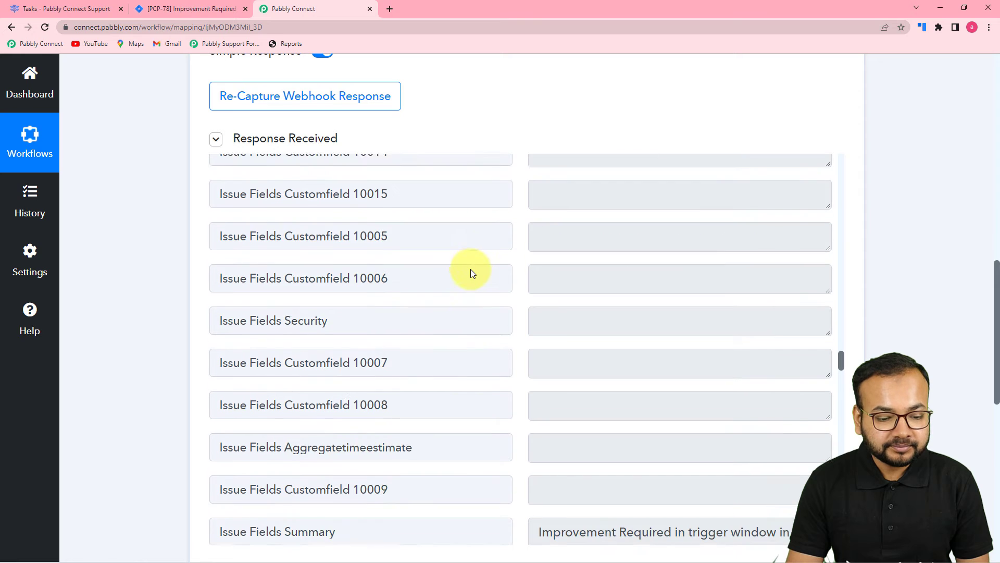
pyautogui.scroll(-7, 492, 344)
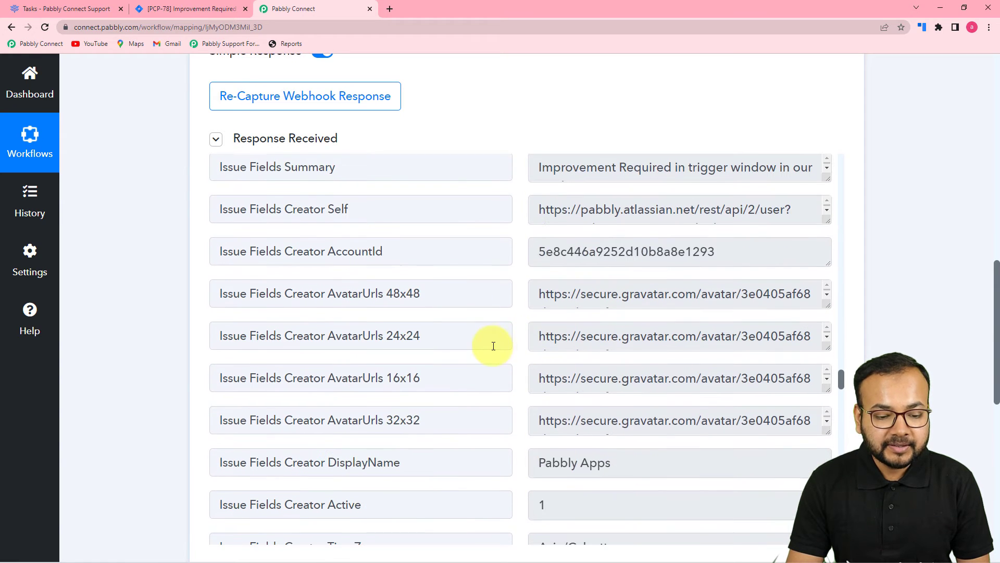
pyautogui.scroll(-4, 493, 345)
pyautogui.scroll(-5, 904, 322)
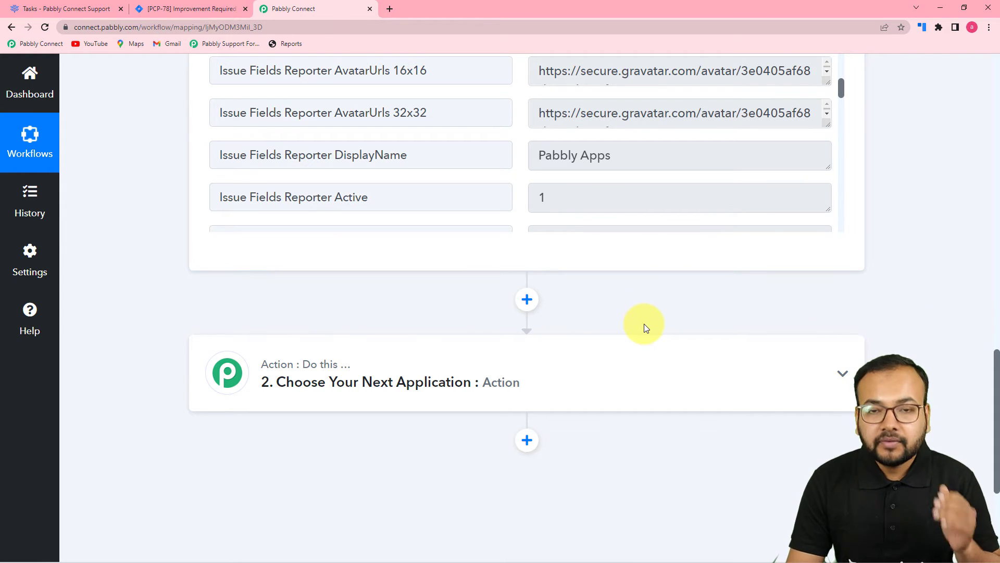
pyautogui.scroll(-2, 644, 324)
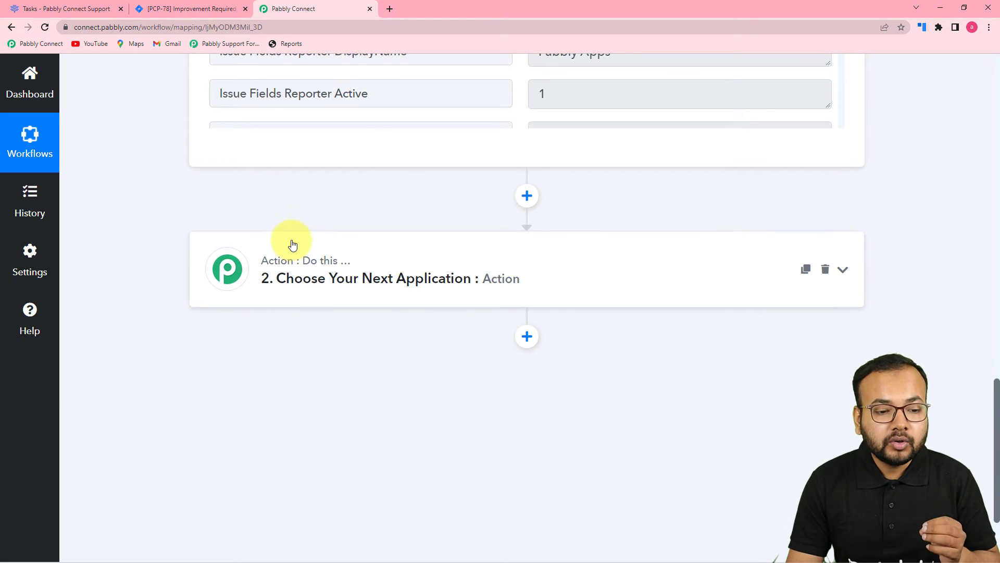
# Go back through the captured response to review the issue's creator, description and assignee fields again.
pyautogui.scroll(1, 292, 243)
pyautogui.scroll(5, 292, 242)
pyautogui.scroll(2, 299, 265)
pyautogui.scroll(2, 298, 264)
pyautogui.scroll(9, 299, 263)
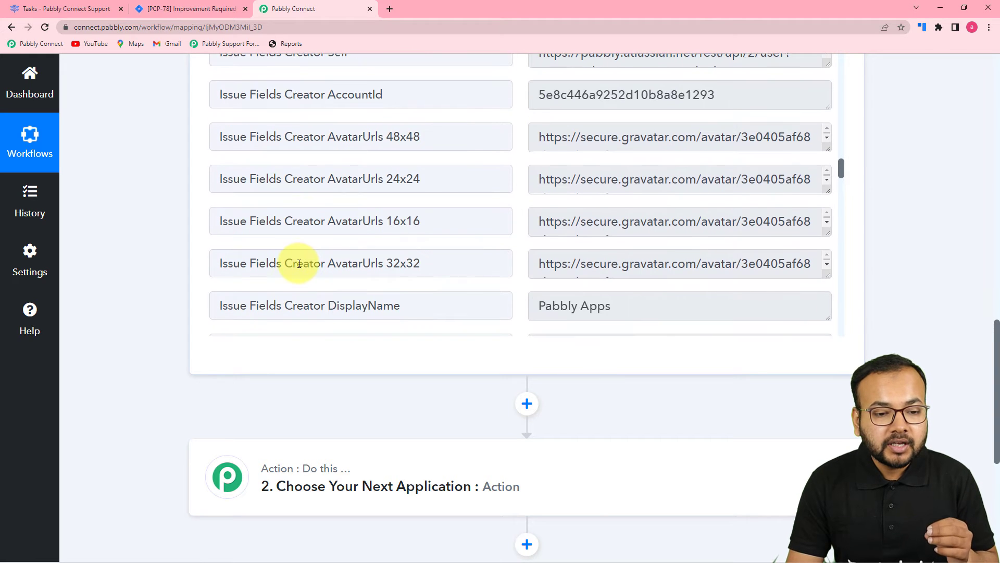
pyautogui.scroll(10, 241, 264)
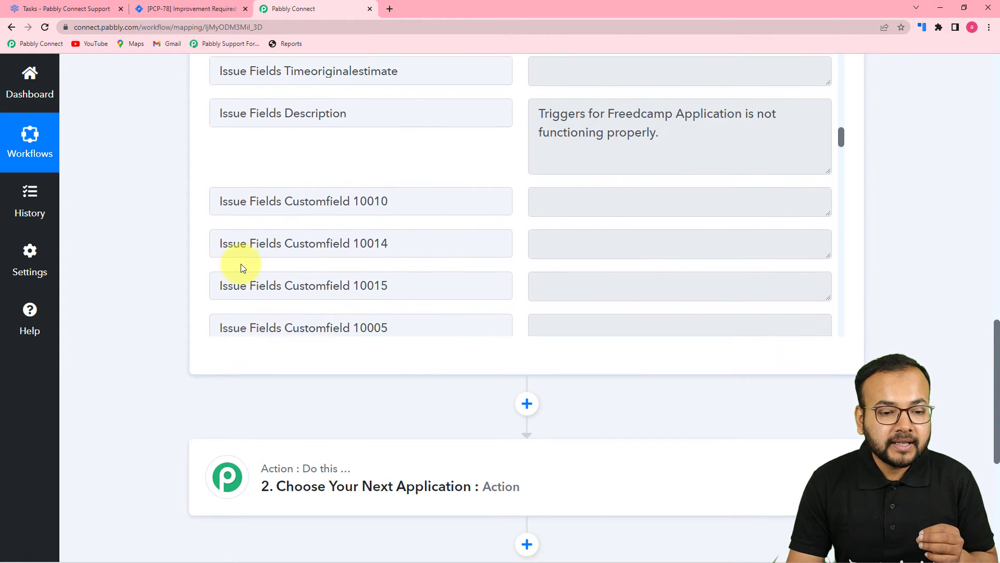
pyautogui.scroll(3, 241, 263)
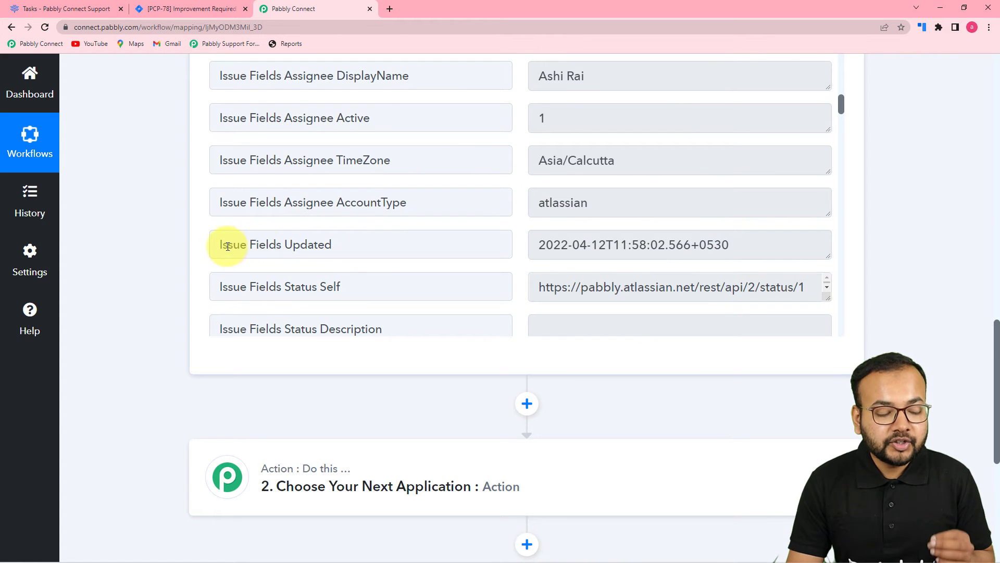
# Review the issue's created timestamp in the captured response, and choose Date/Time Formatter as the app for the second workflow step.
pyautogui.scroll(3, 315, 246)
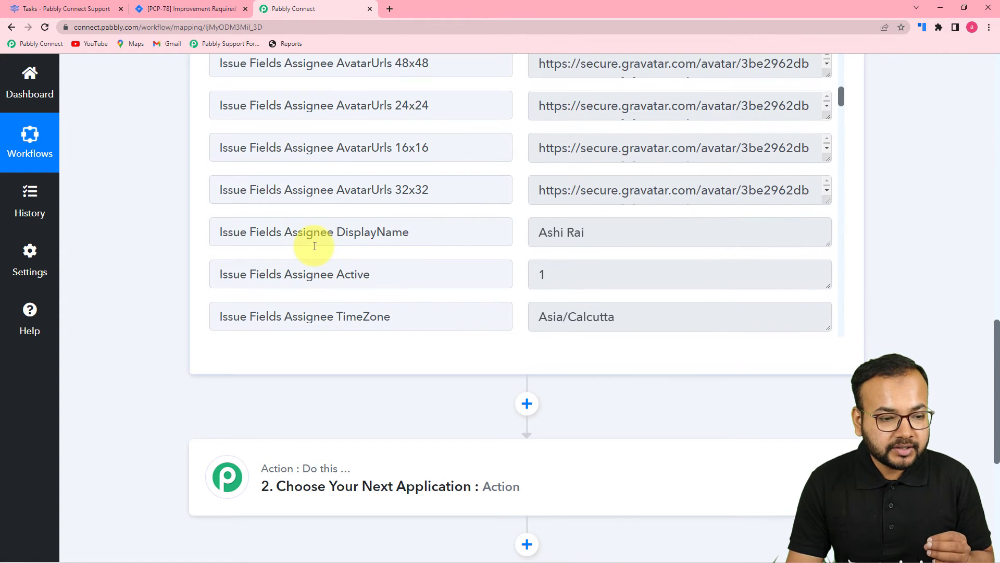
pyautogui.scroll(12, 315, 246)
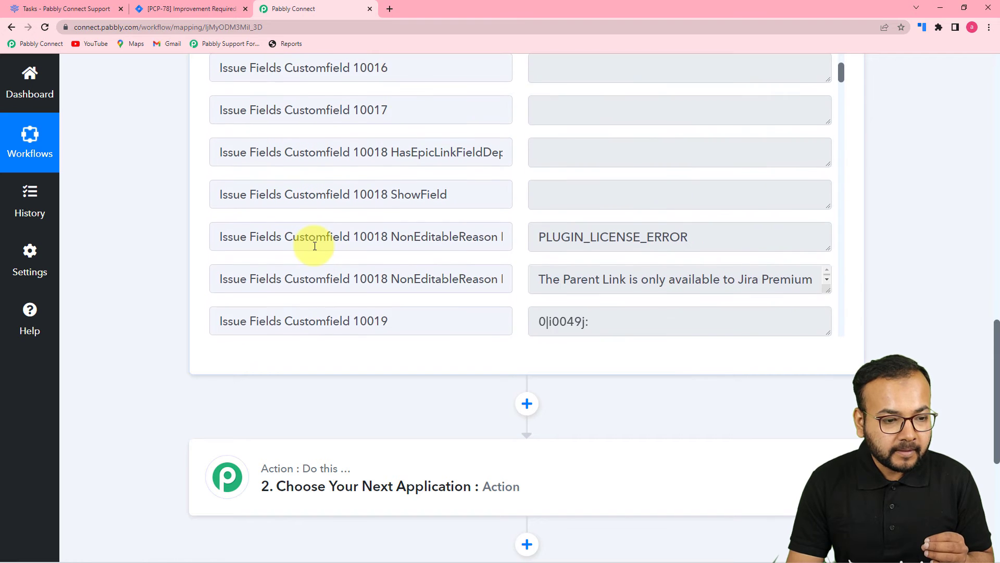
pyautogui.scroll(8, 315, 246)
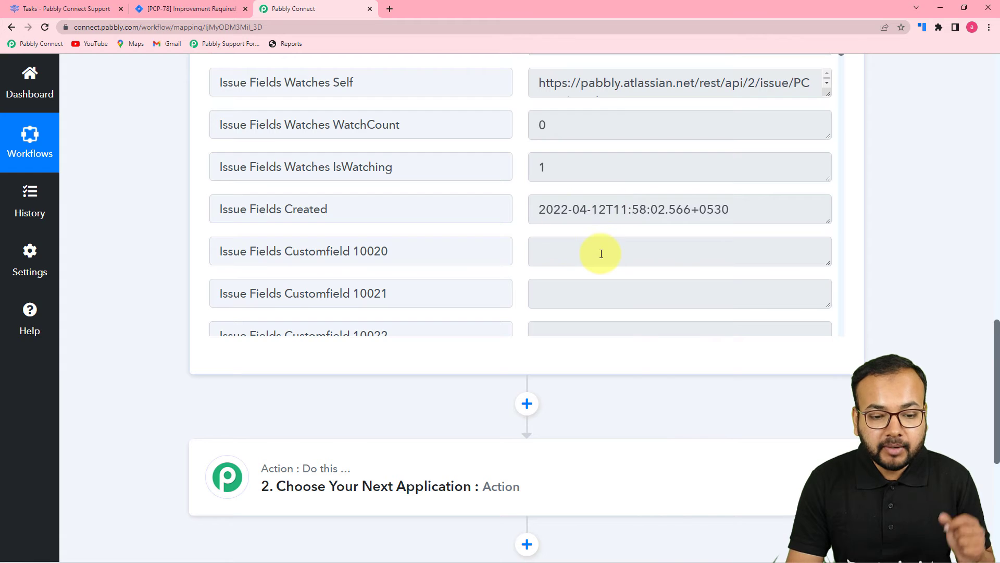
pyautogui.scroll(-2, 310, 253)
pyautogui.scroll(-3, 133, 225)
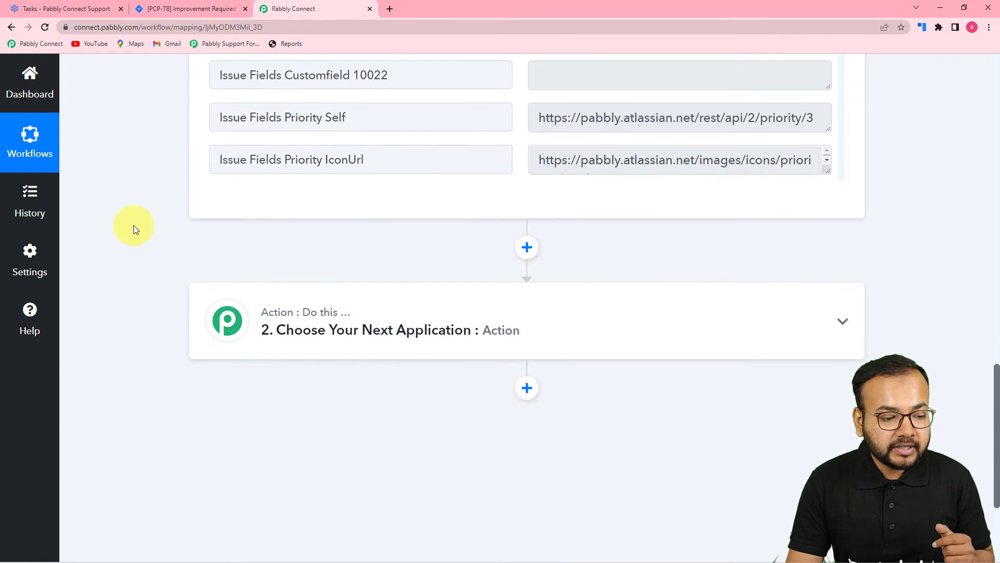
pyautogui.click(306, 327)
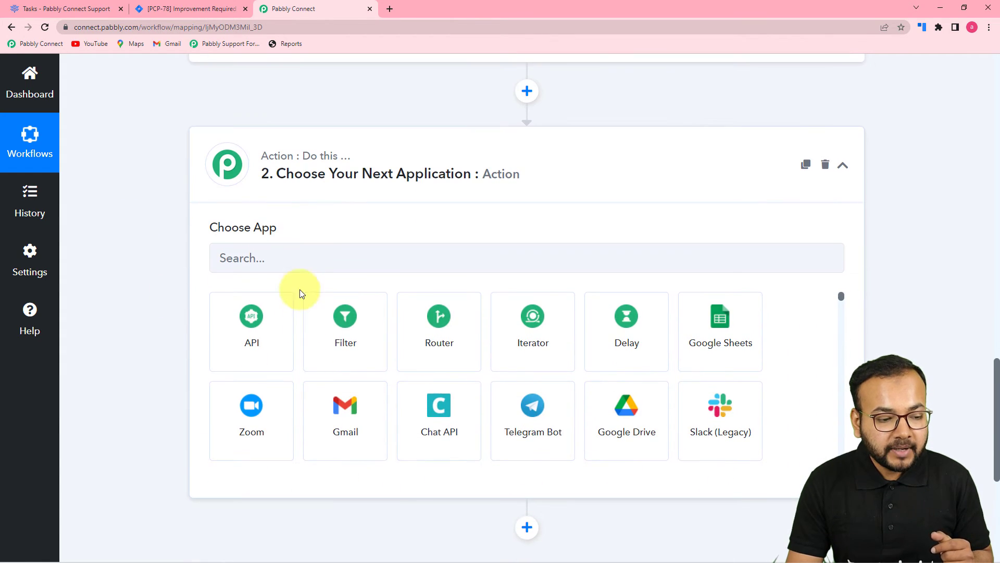
pyautogui.click(301, 263)
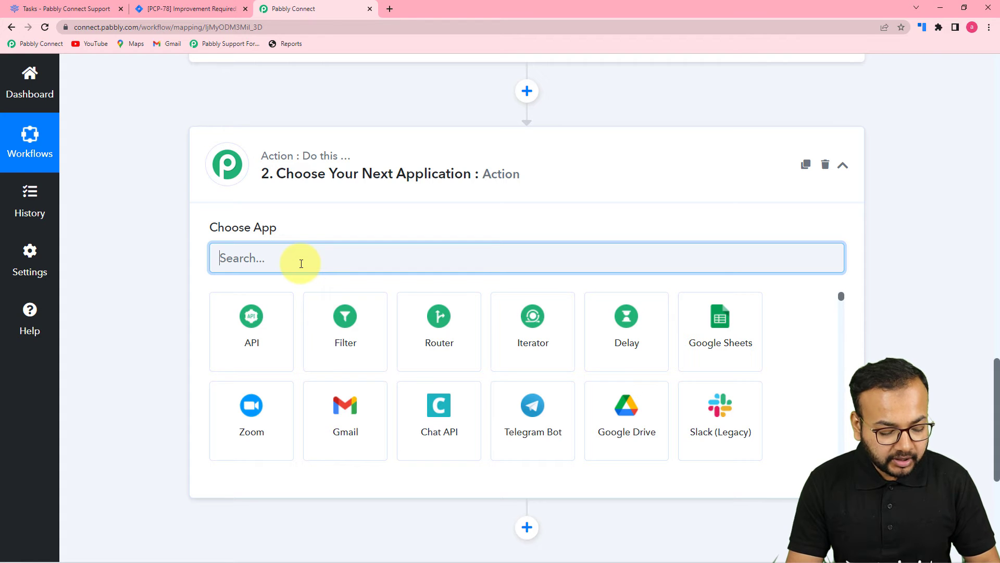
pyautogui.write('date')
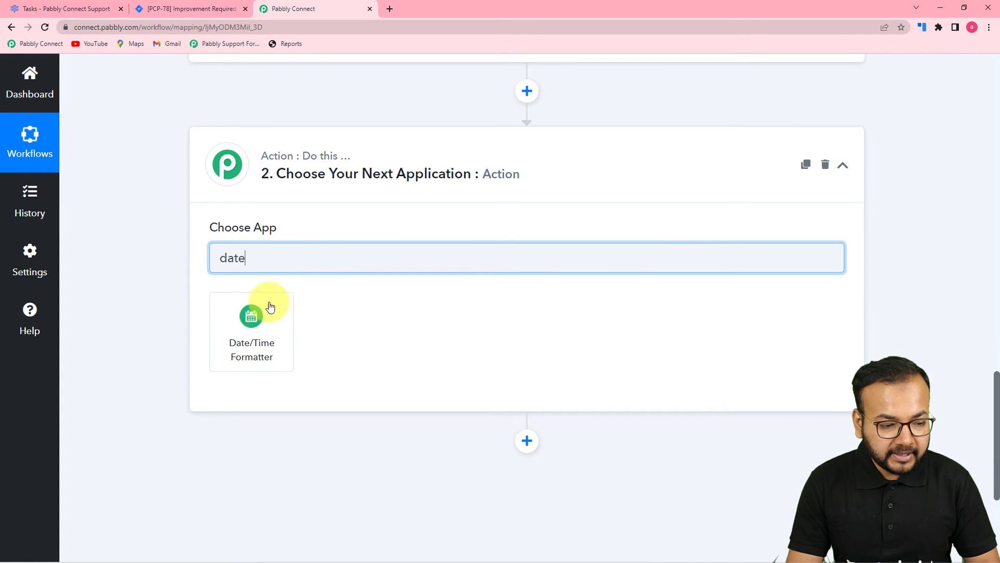
pyautogui.click(259, 326)
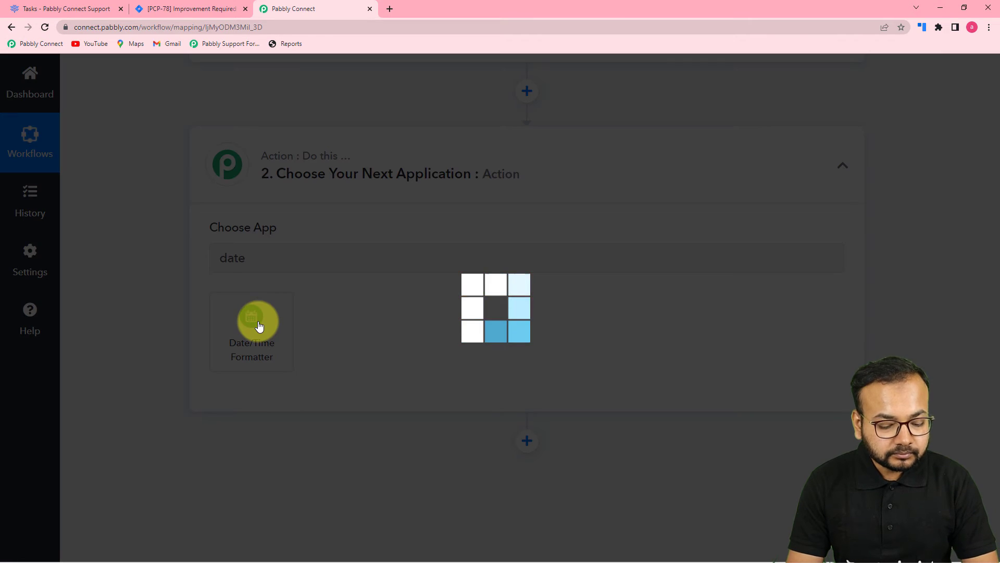
# Set the formatter's action event to Format Date Only and connect it.
pyautogui.scroll(-1, 260, 326)
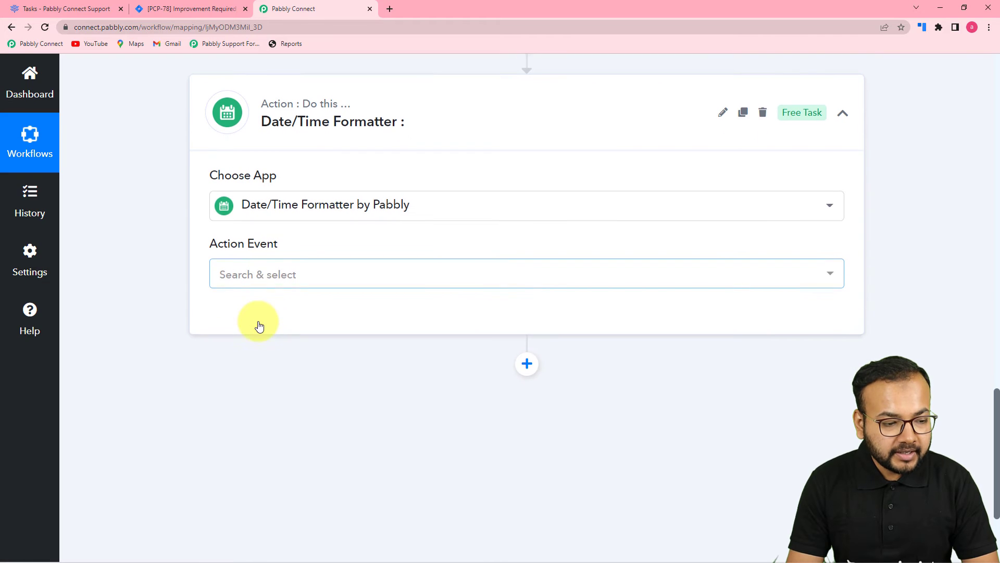
pyautogui.click(283, 279)
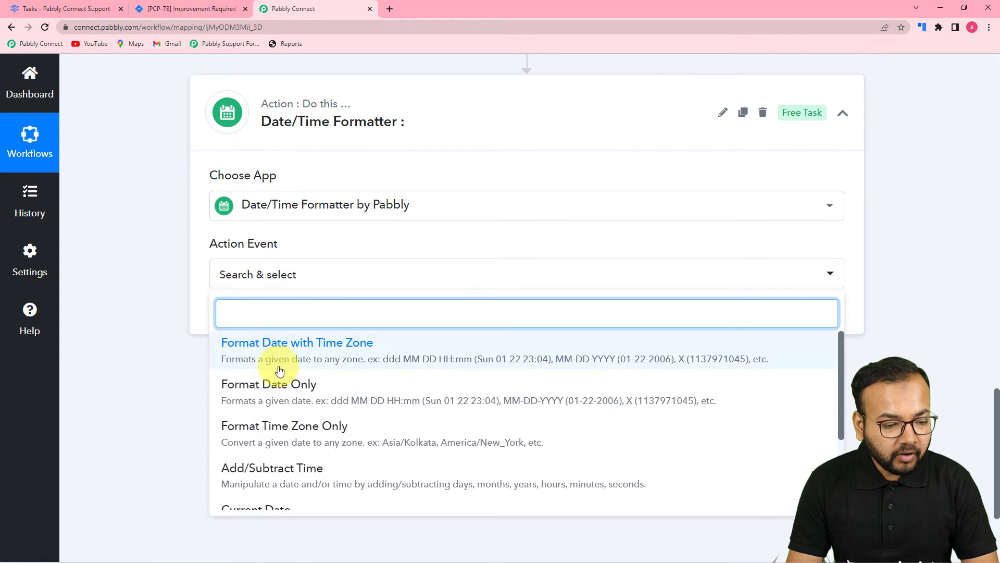
pyautogui.click(279, 401)
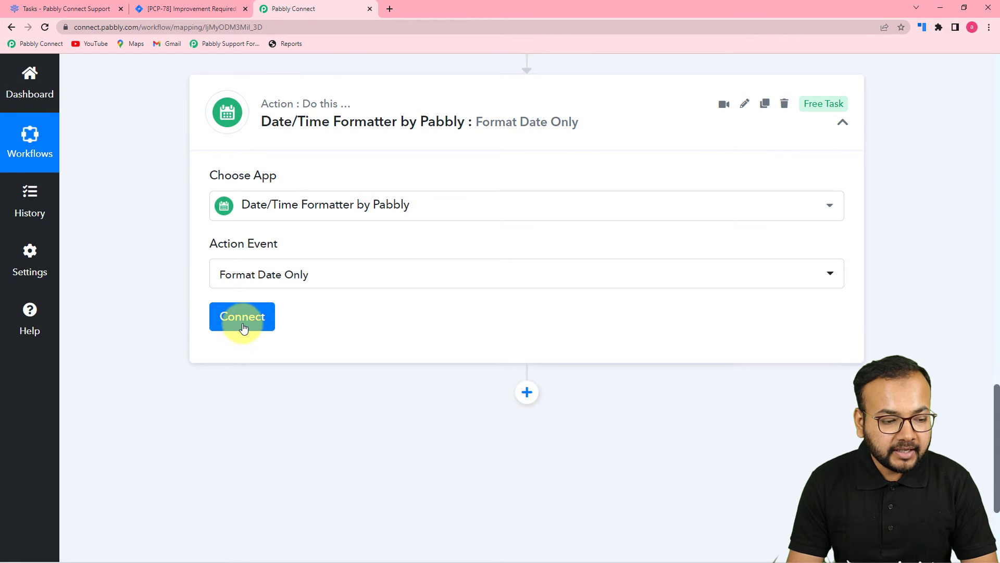
pyautogui.click(243, 327)
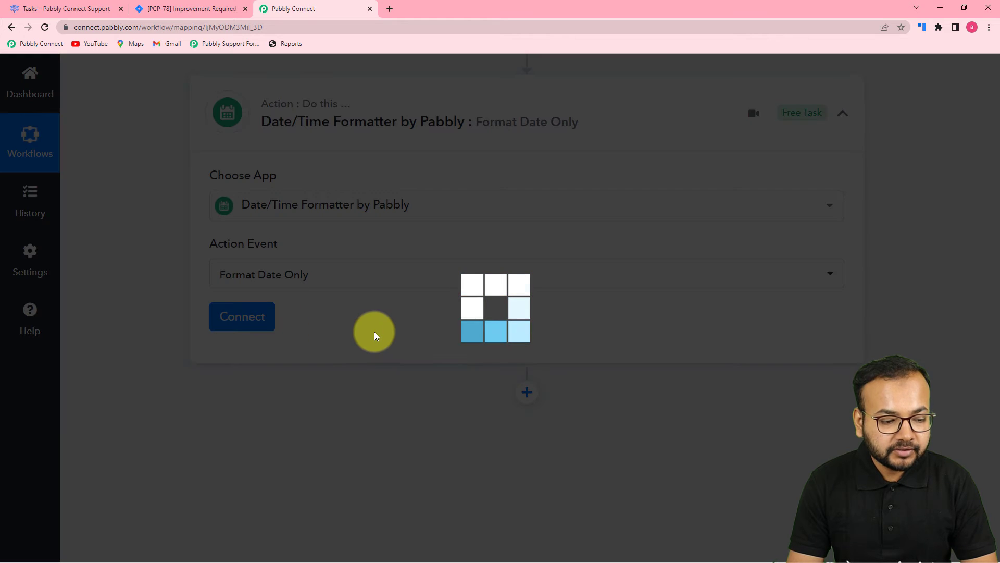
# Map the formatter's Date field to the Issue Fields Created value from the Jira Software trigger.
pyautogui.scroll(-2, 374, 332)
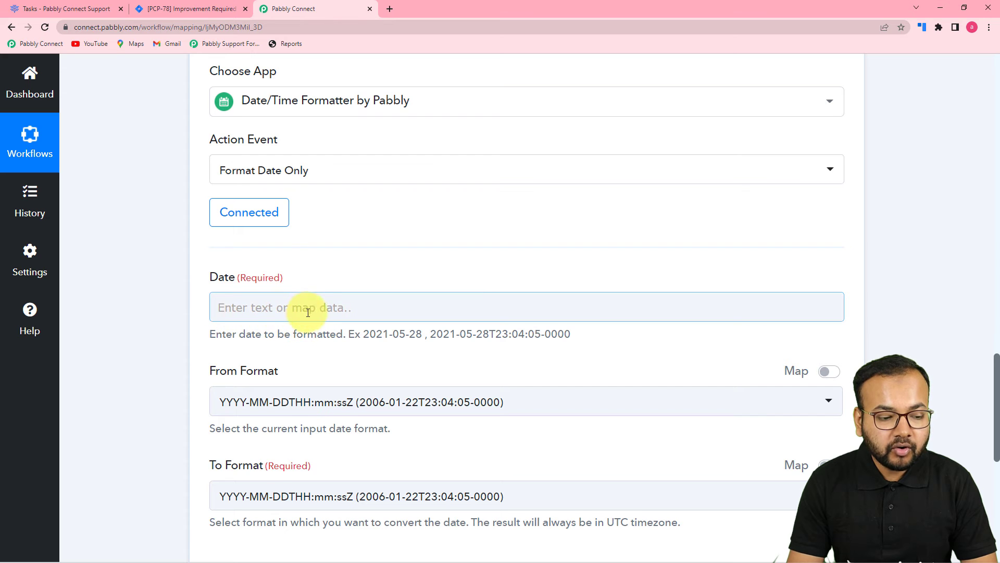
pyautogui.scroll(-3, 307, 312)
pyautogui.scroll(10, 360, 250)
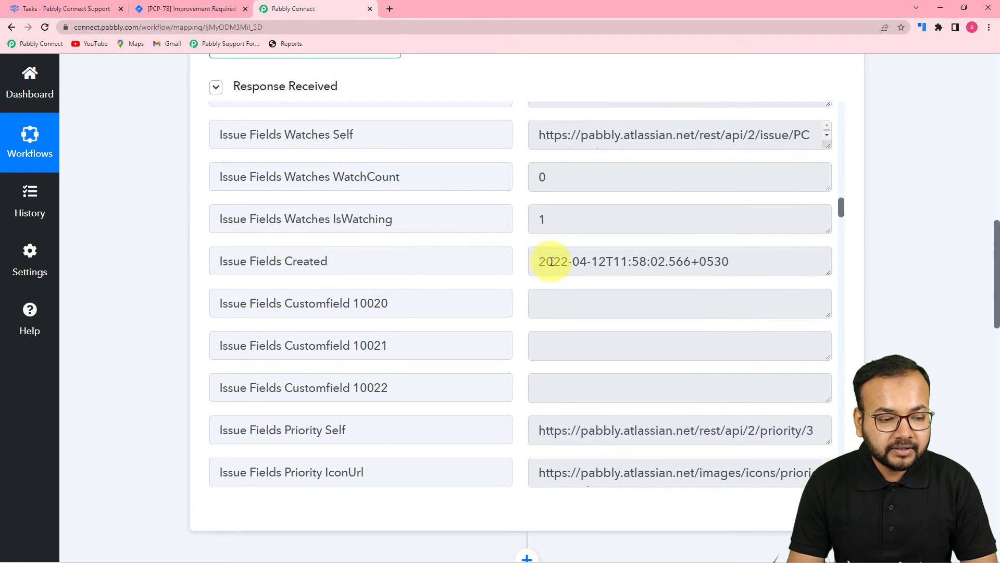
pyautogui.scroll(-13, 139, 270)
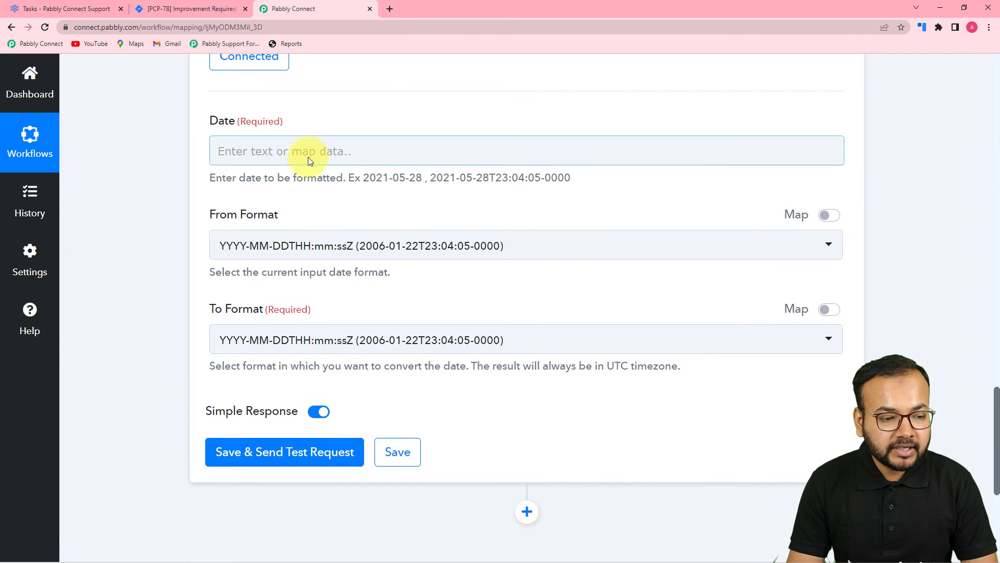
pyautogui.click(308, 154)
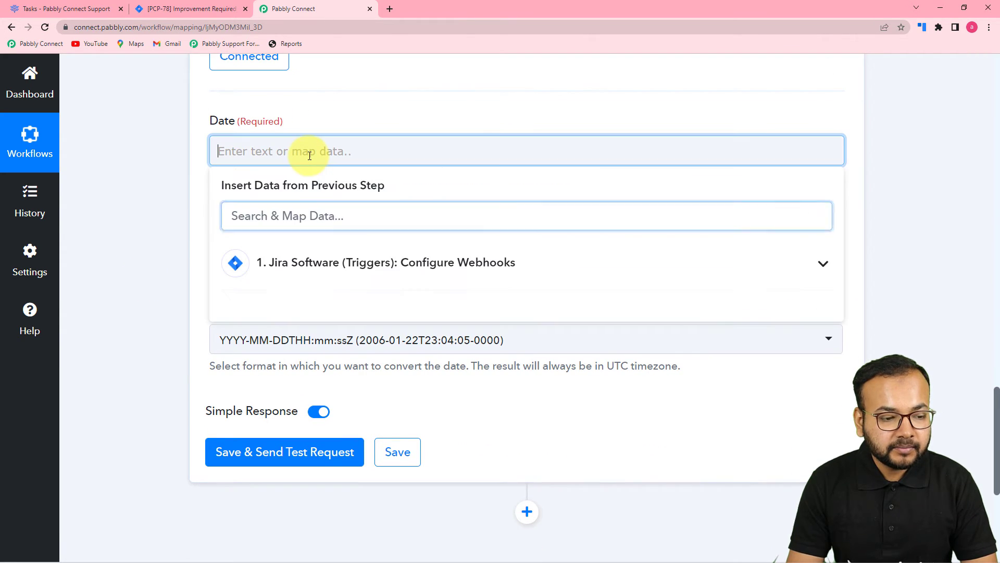
pyautogui.click(363, 268)
pyautogui.scroll(-4, 360, 364)
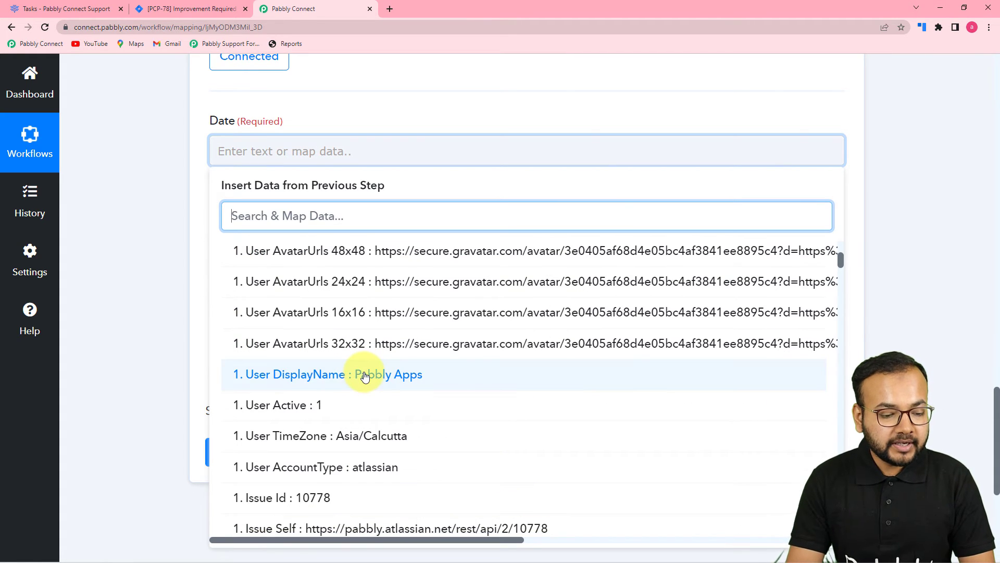
pyautogui.scroll(-4, 364, 377)
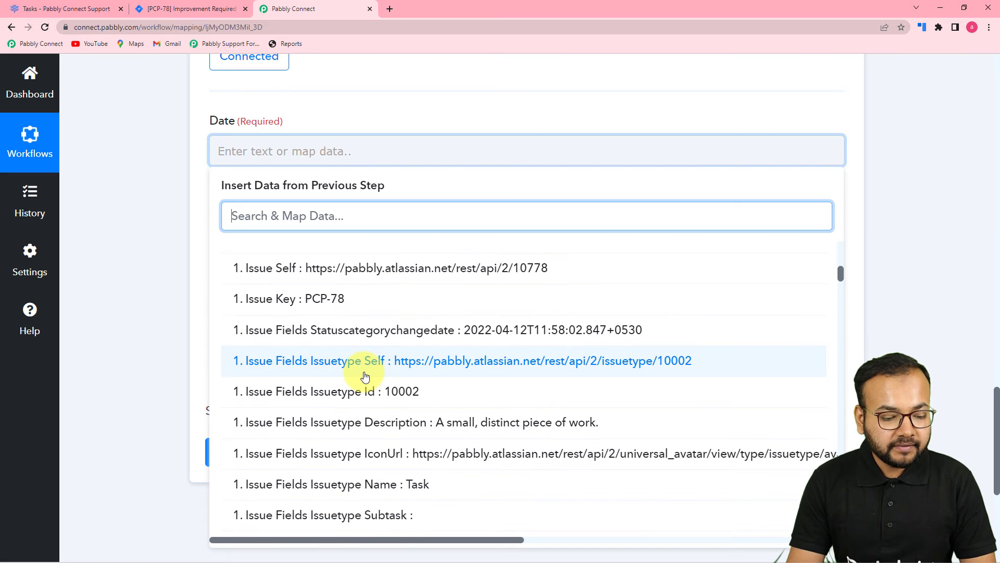
pyautogui.scroll(-6, 364, 376)
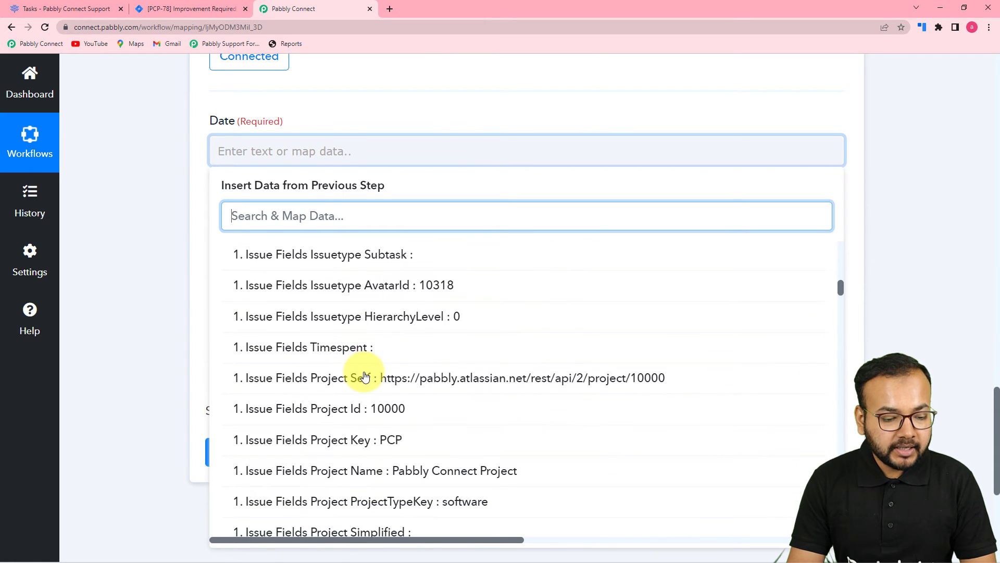
pyautogui.scroll(-9, 364, 376)
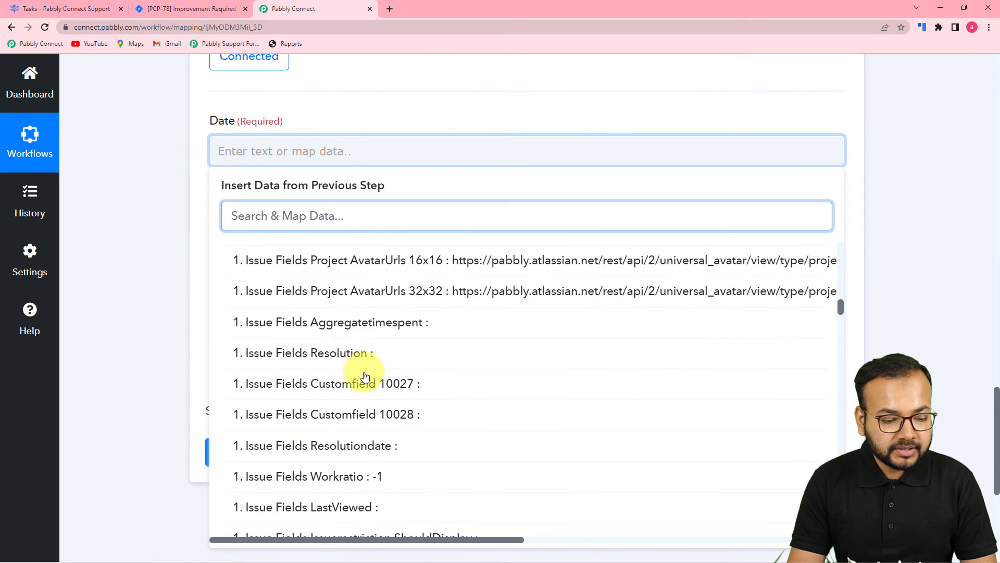
pyautogui.scroll(-5, 364, 376)
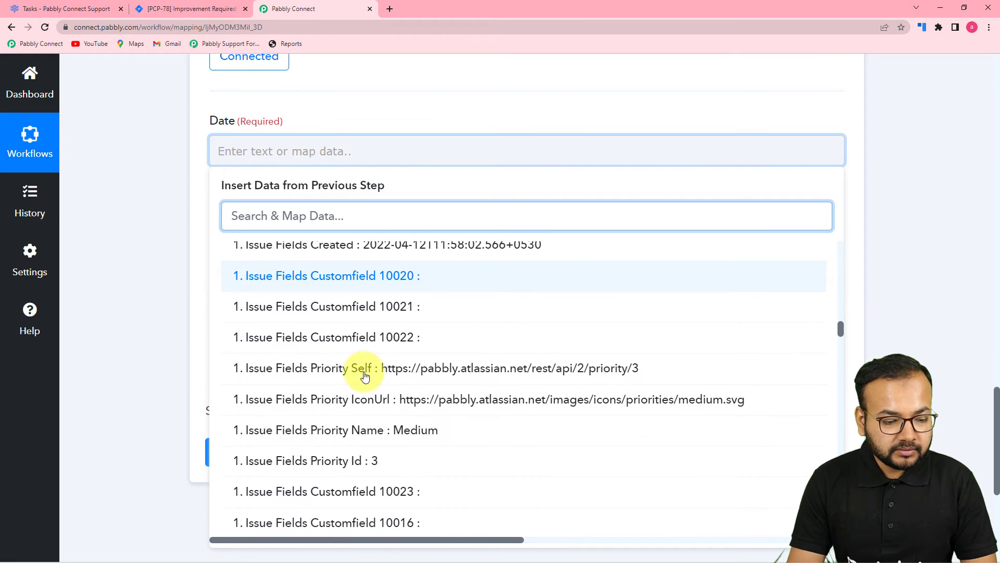
pyautogui.scroll(2, 365, 365)
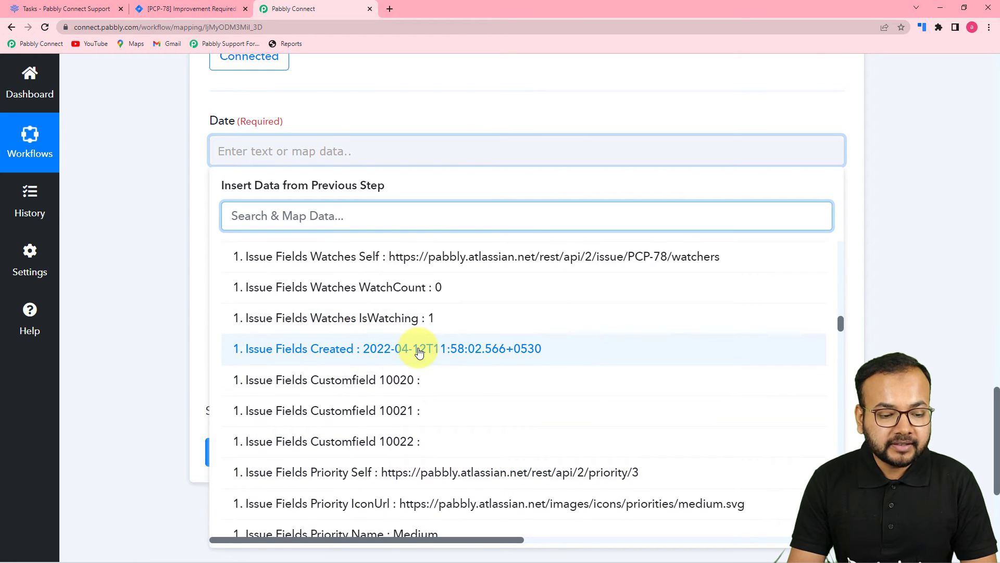
pyautogui.click(419, 353)
pyautogui.click(163, 242)
# Set the date's output format to YYYY-MM-DD, then save the formatter step and send a test request.
pyautogui.scroll(-1, 255, 240)
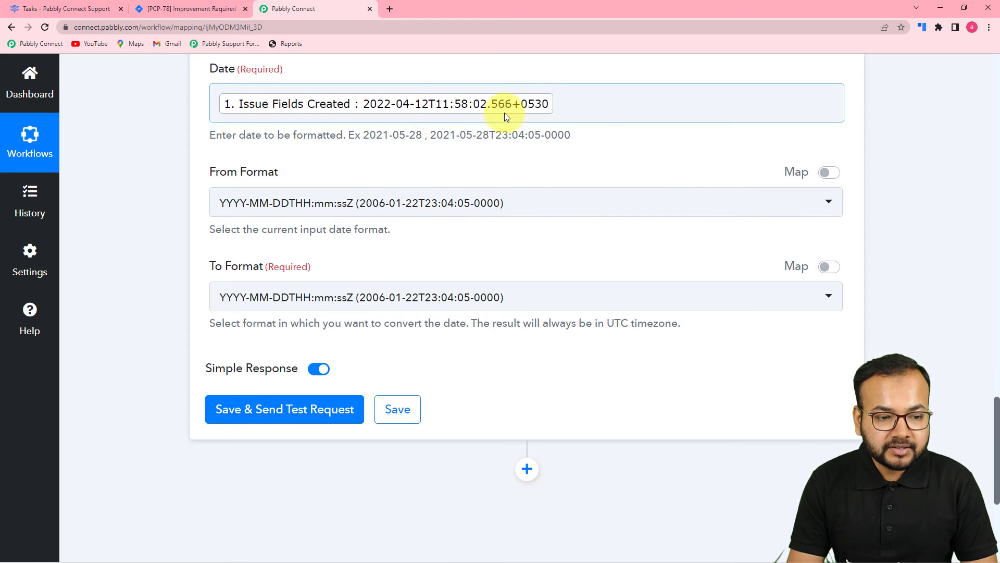
pyautogui.scroll(-3, 469, 290)
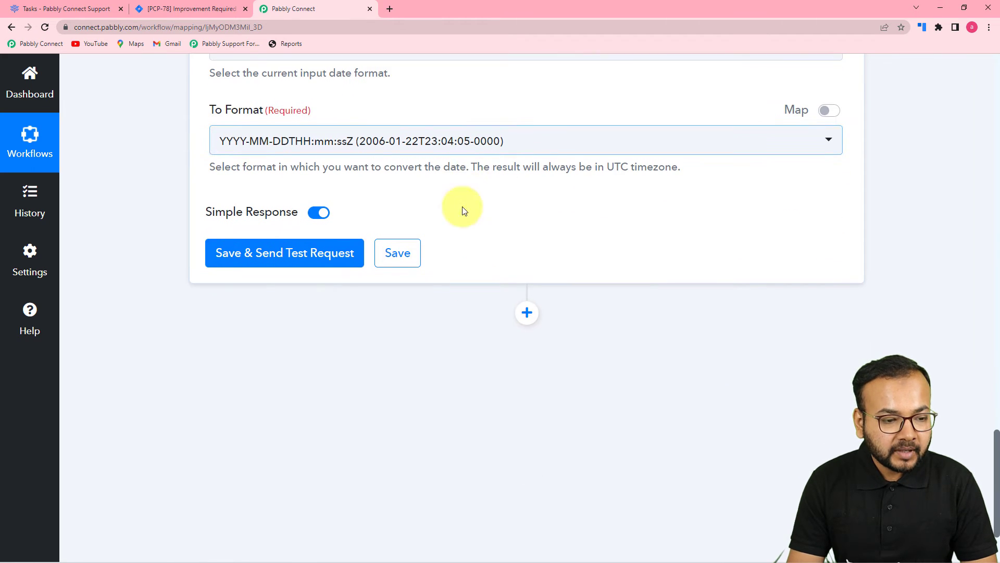
pyautogui.click(469, 151)
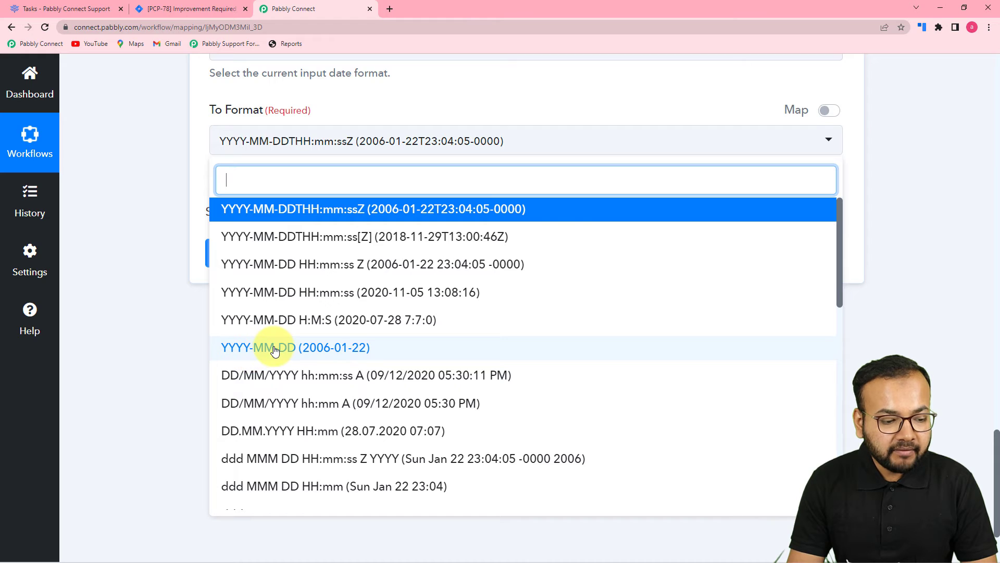
pyautogui.click(275, 350)
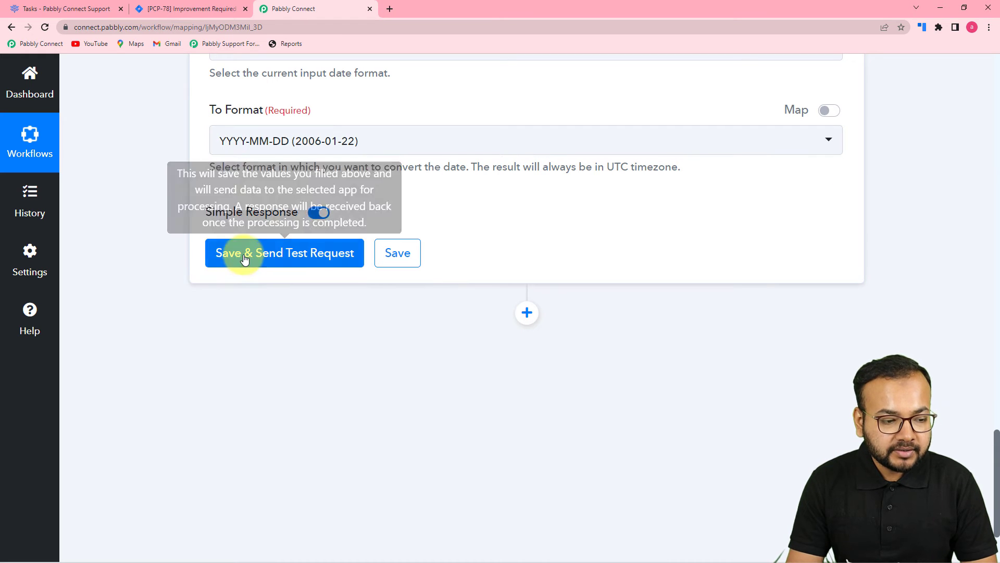
pyautogui.click(244, 260)
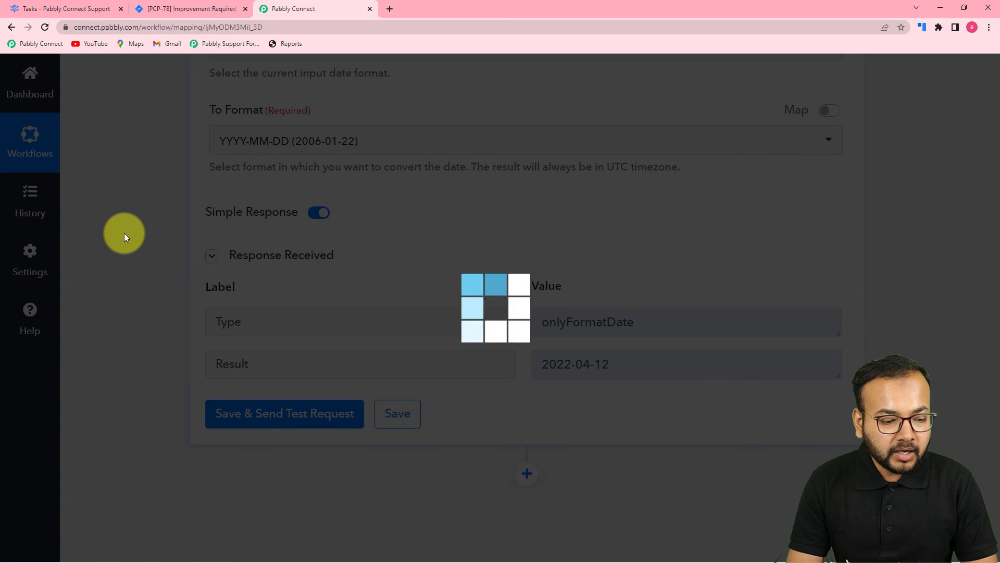
pyautogui.scroll(-4, 127, 311)
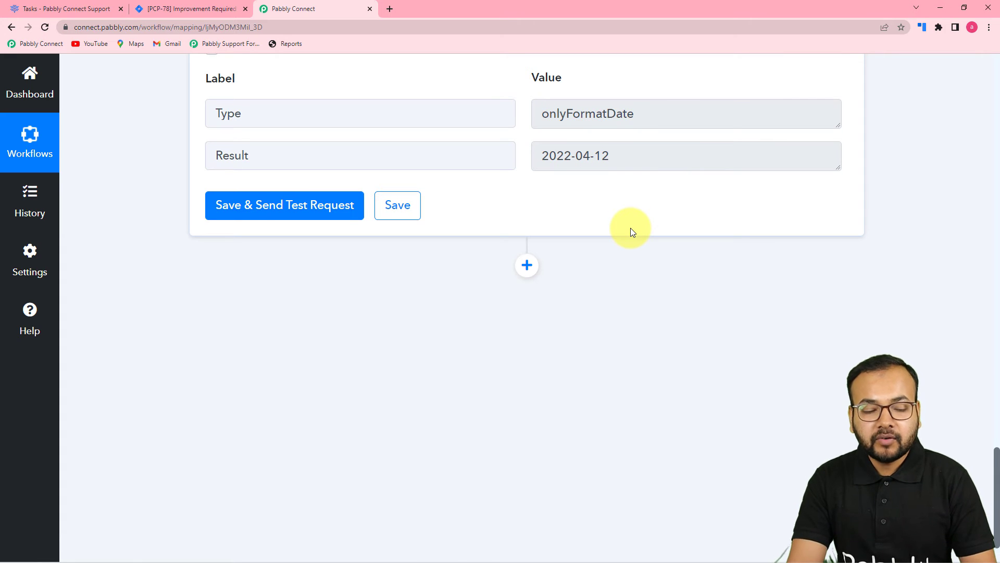
# Add another action step after the date formatter and choose FreedCamp as its app.
pyautogui.scroll(-2, 631, 227)
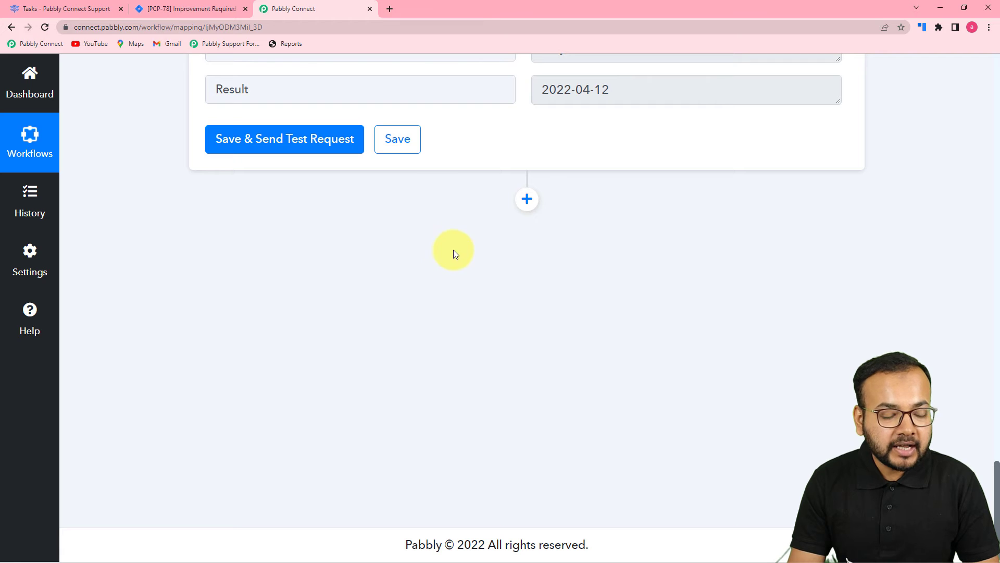
pyautogui.click(527, 199)
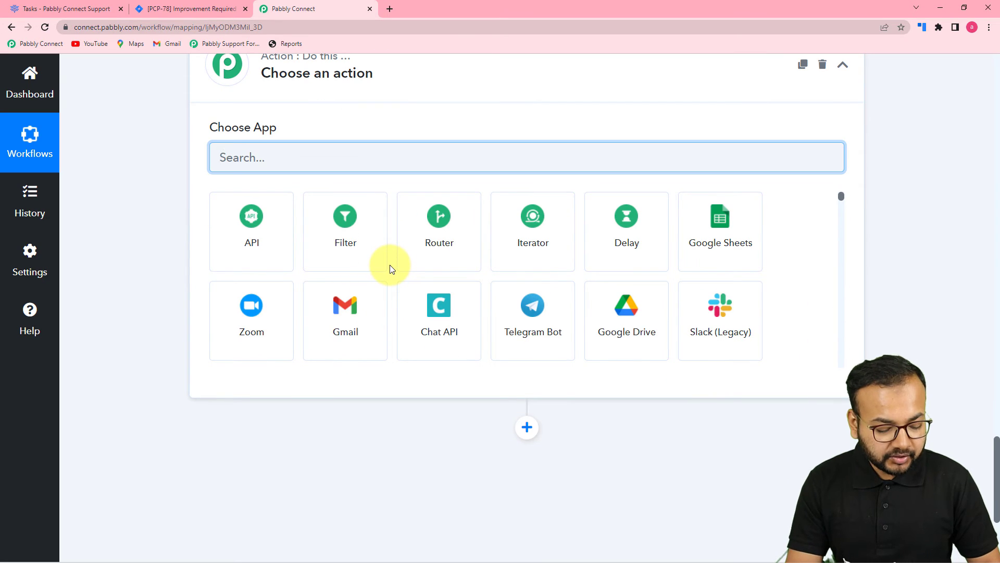
pyautogui.write('free')
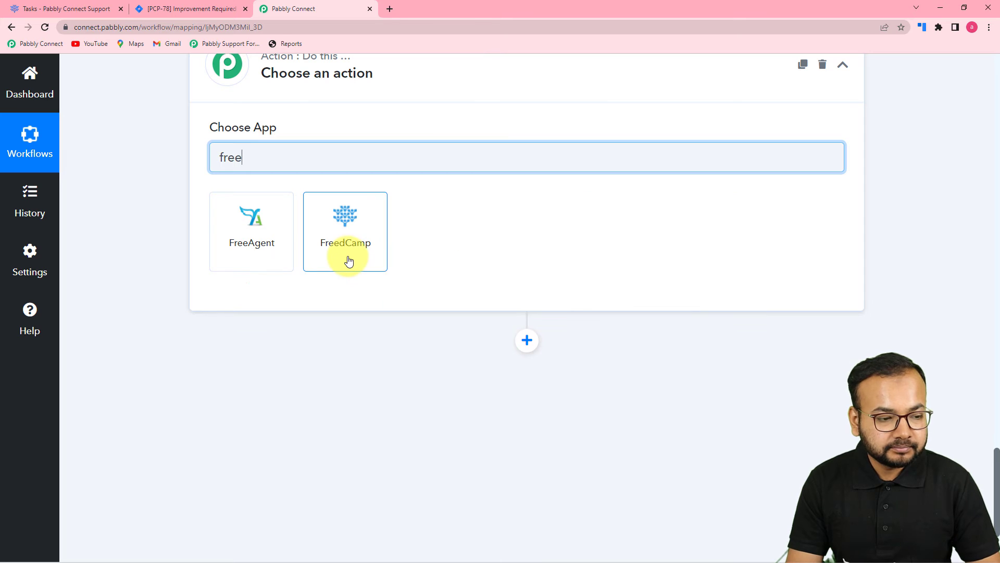
pyautogui.click(349, 260)
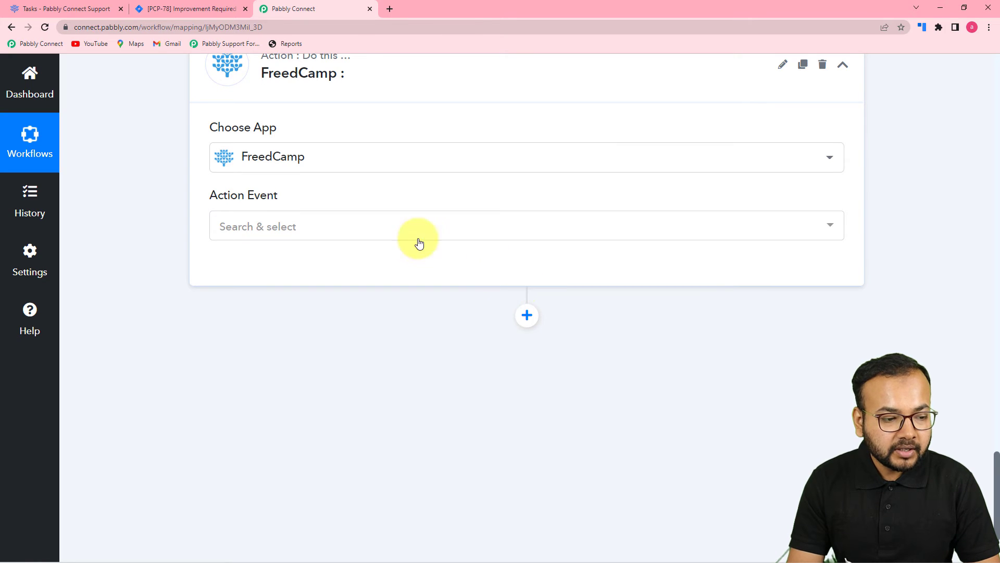
# Set the FreedCamp action event to Create Task and open its account connection settings.
pyautogui.click(330, 229)
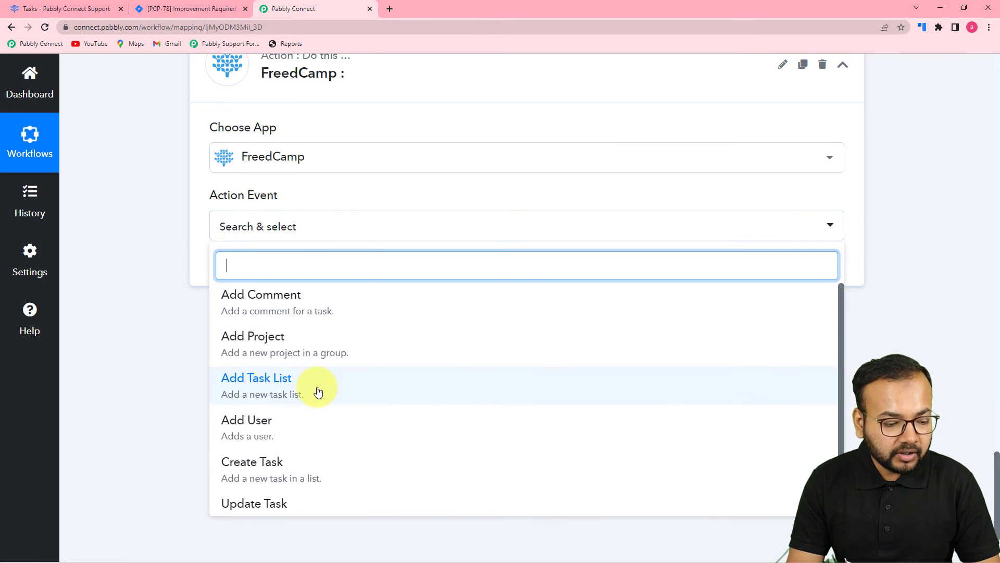
pyautogui.click(251, 478)
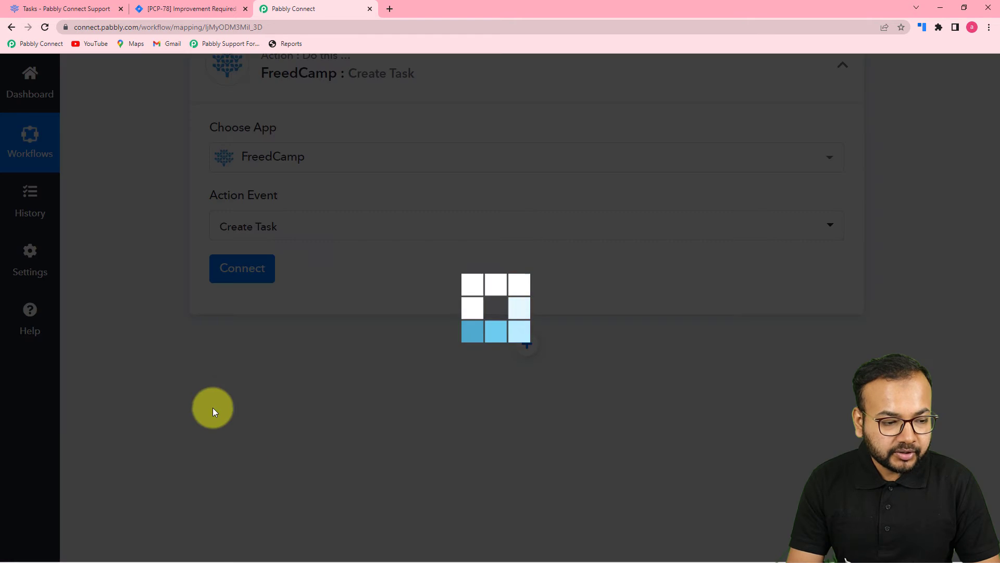
pyautogui.click(242, 268)
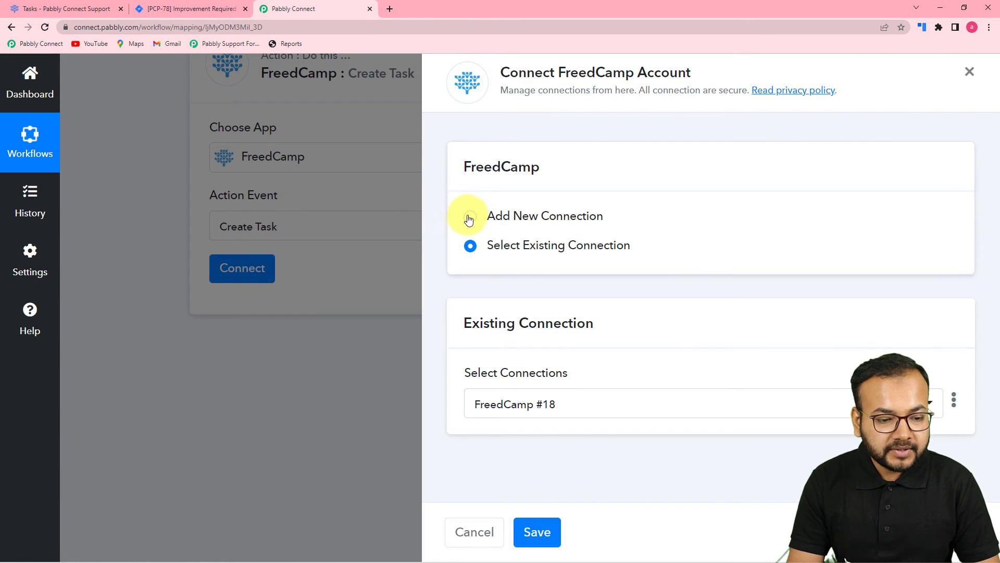
# Choose to add a new FreedCamp connection and open the linked Freedcamp account page for getting an API key.
pyautogui.click(469, 217)
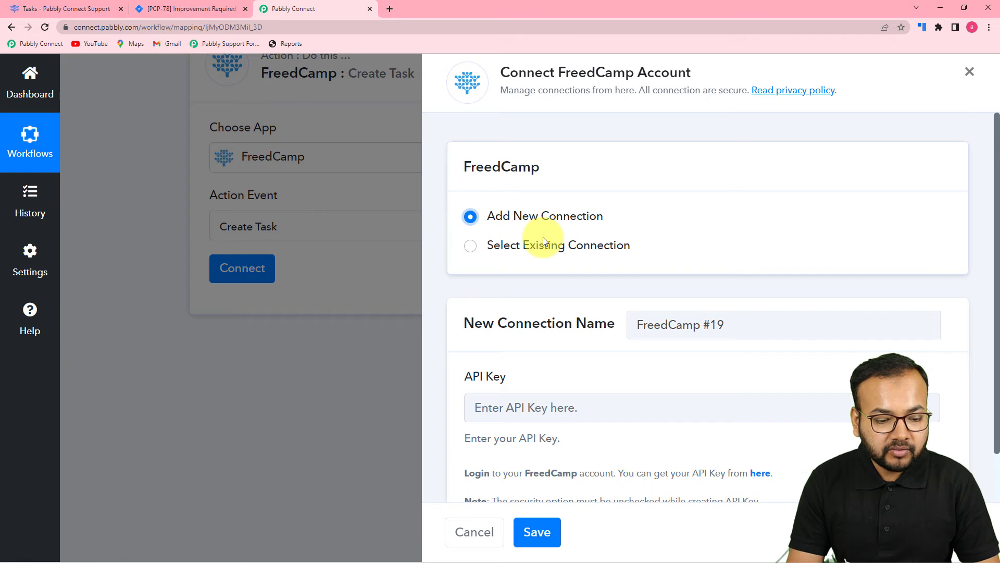
pyautogui.scroll(-1, 543, 236)
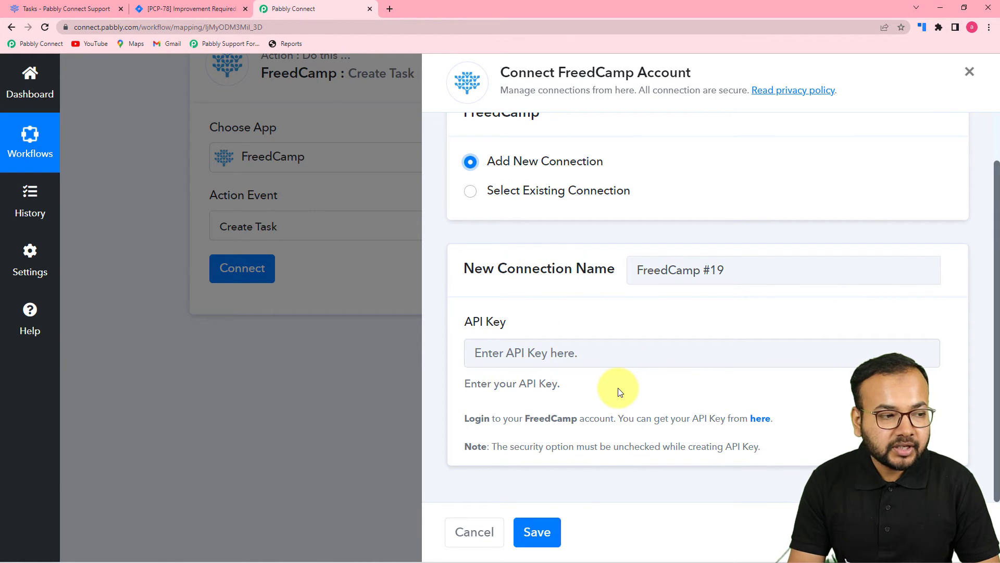
pyautogui.click(67, 9)
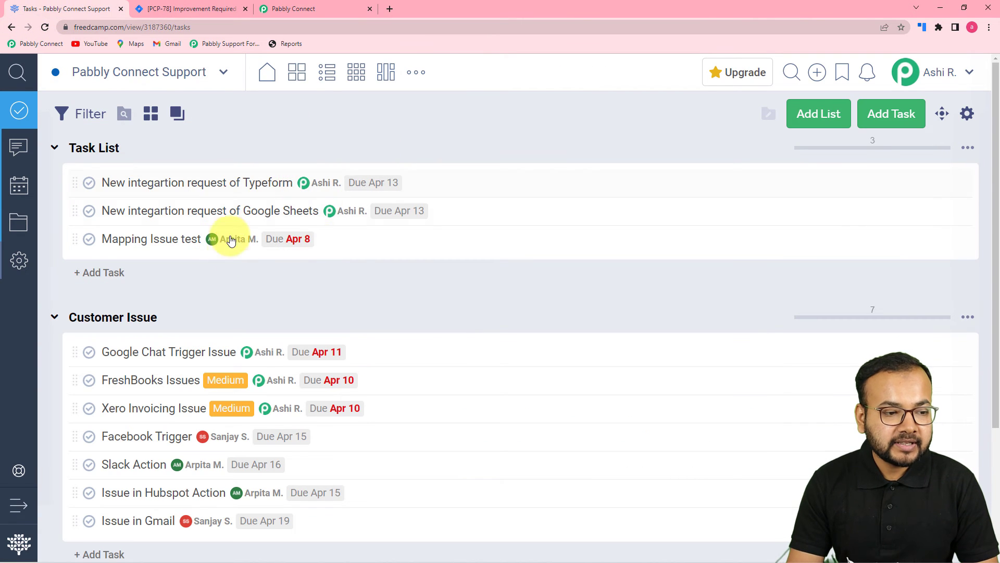
pyautogui.click(331, 9)
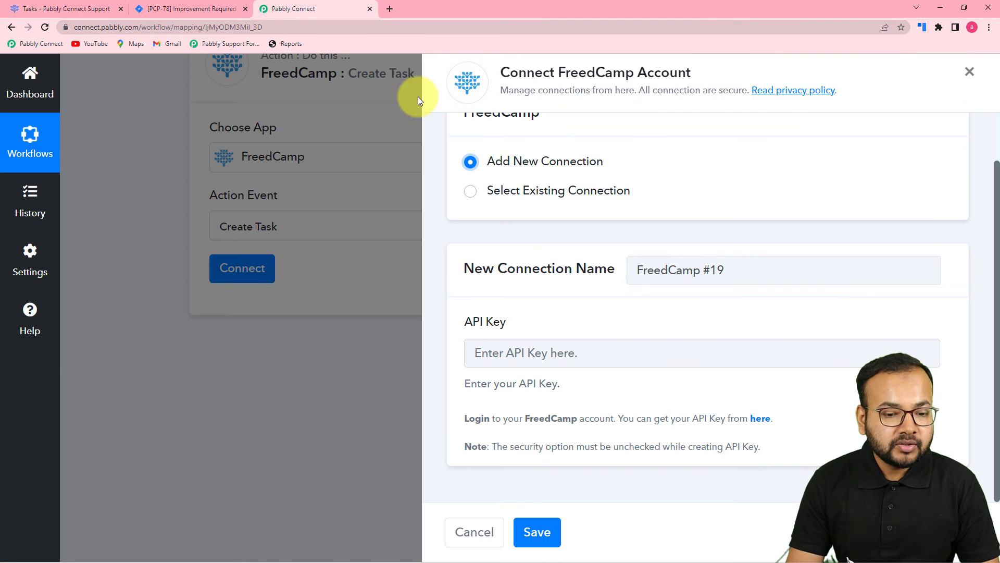
pyautogui.click(761, 419)
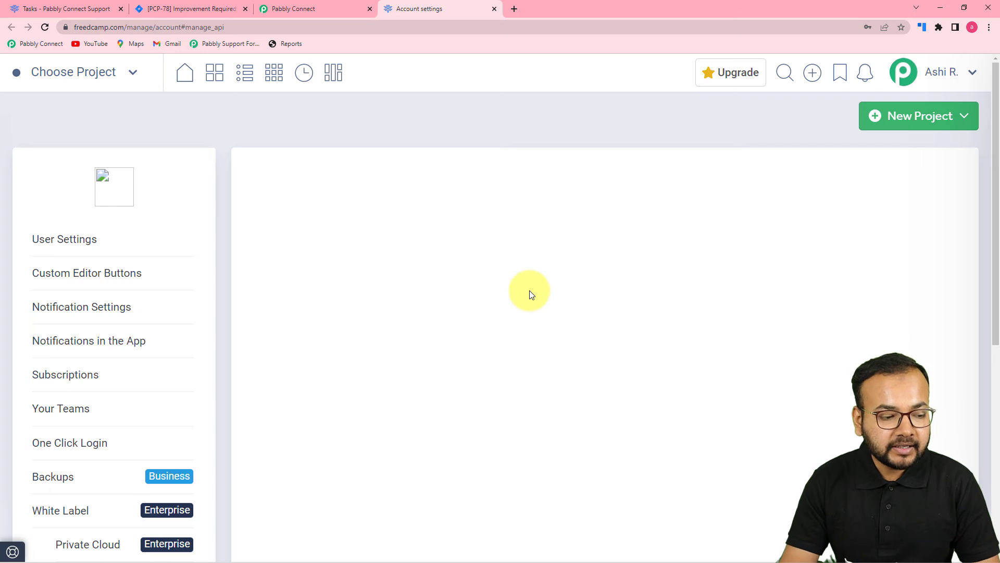
pyautogui.scroll(-2, 297, 259)
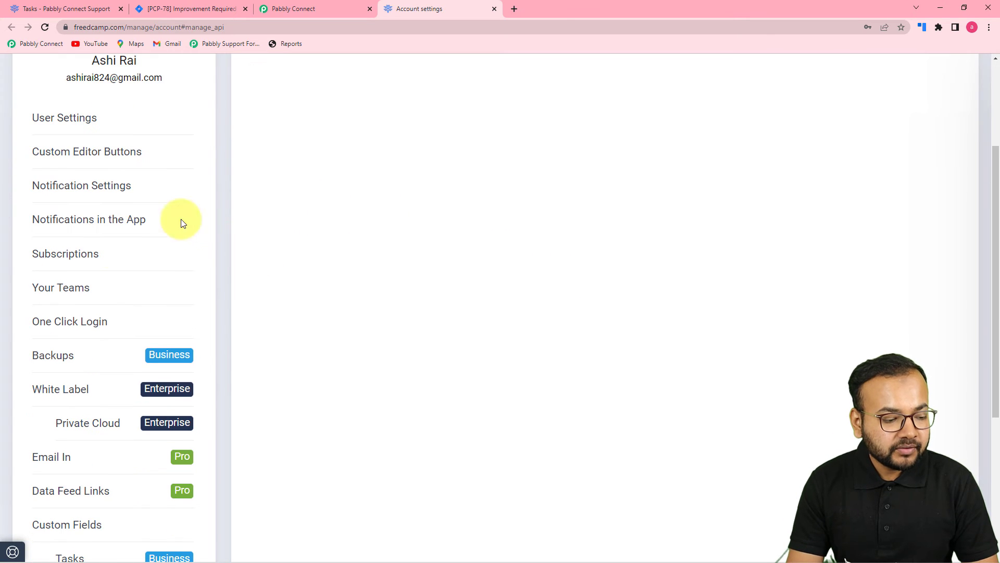
pyautogui.scroll(-4, 151, 240)
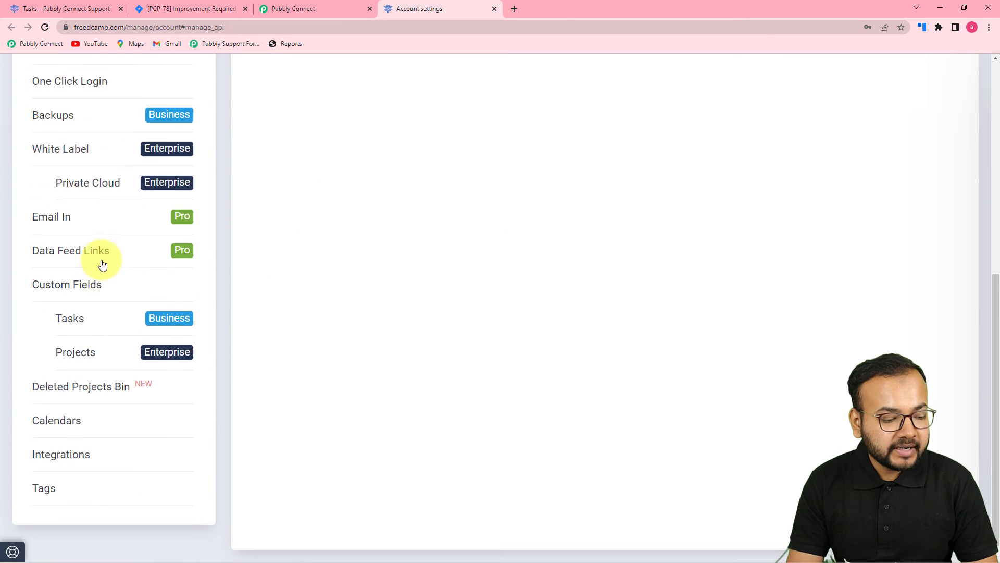
pyautogui.click(55, 446)
pyautogui.scroll(-1, 127, 411)
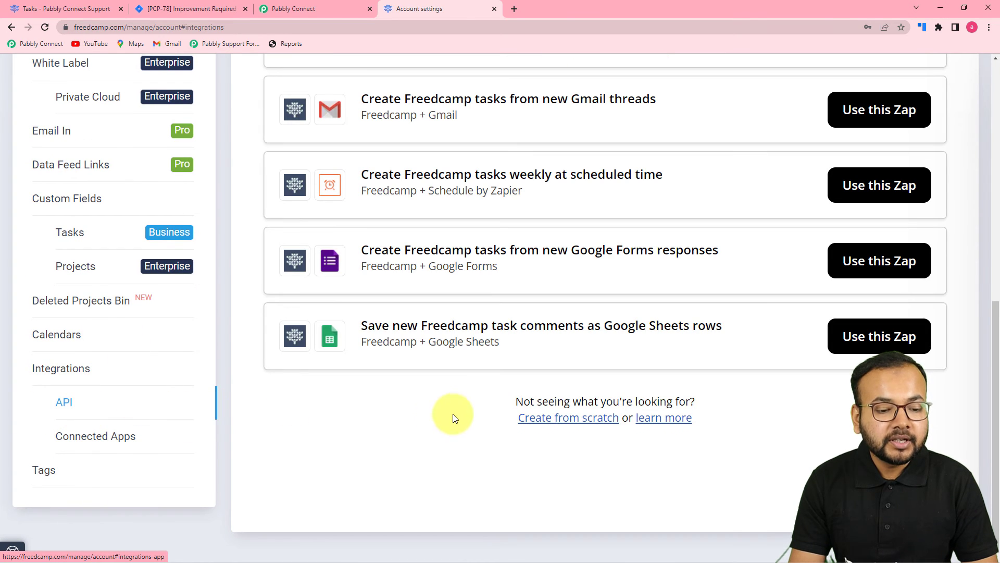
pyautogui.scroll(9, 453, 414)
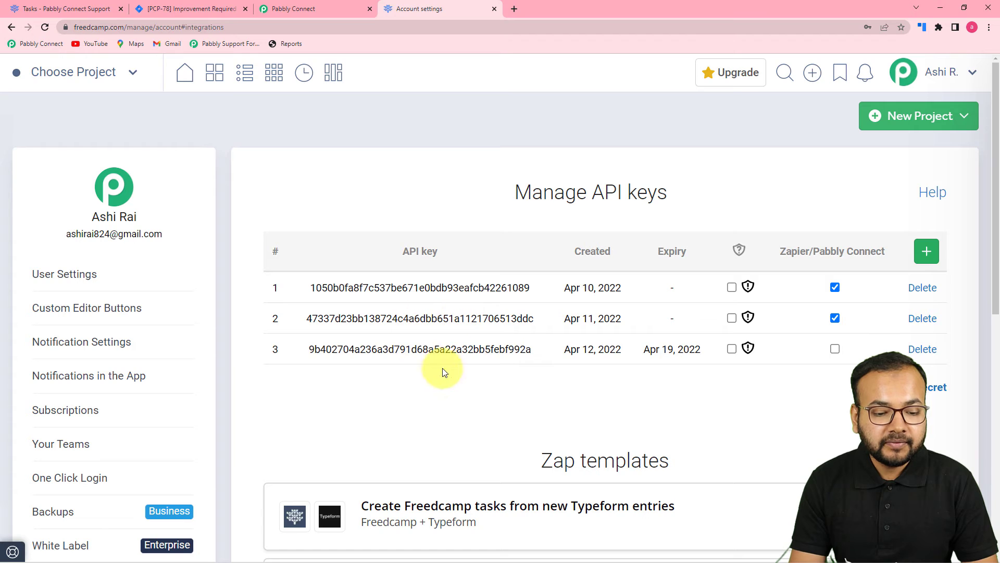
pyautogui.click(928, 251)
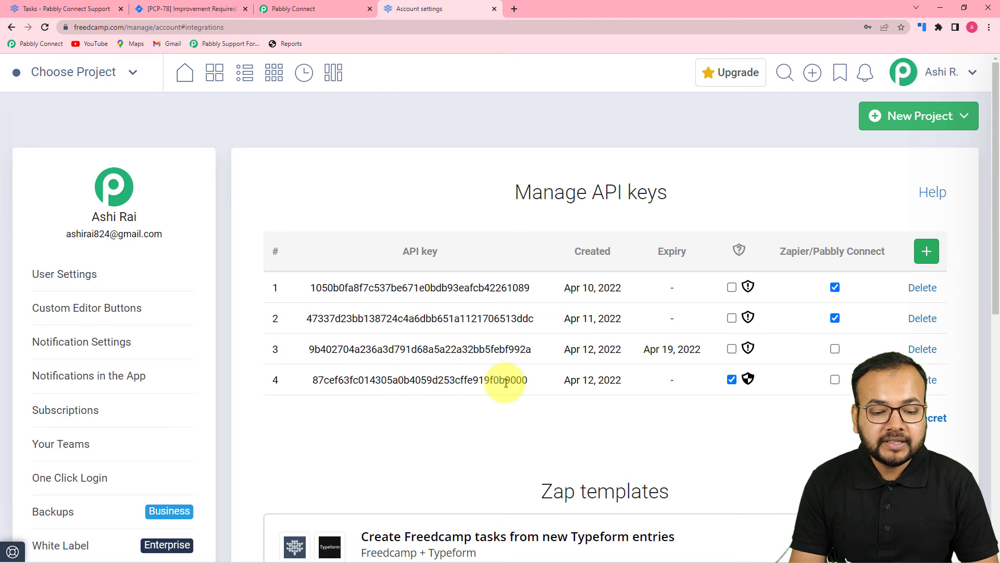
pyautogui.click(732, 380)
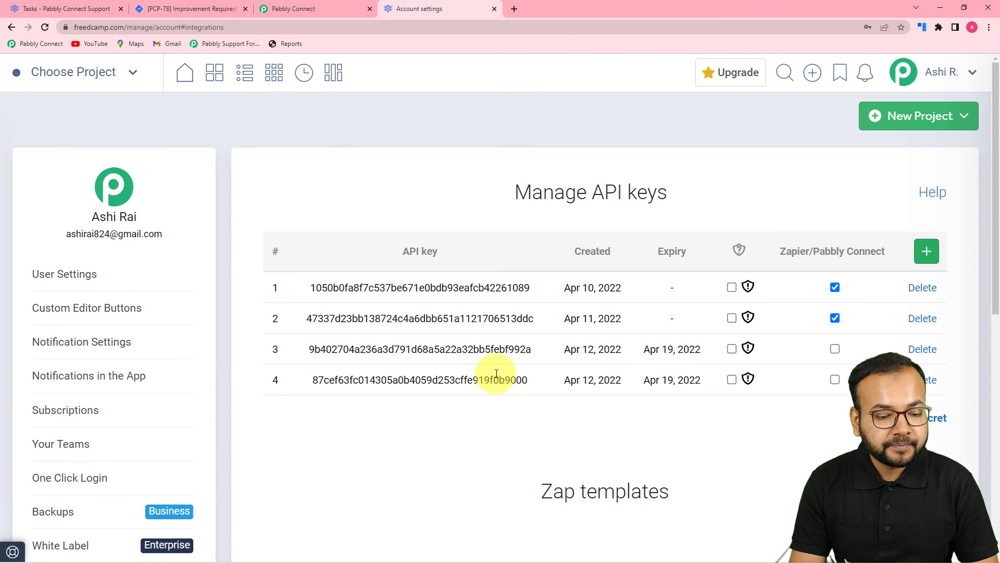
# Copy the new Freedcamp API key into the Pabbly Connect connection's API Key field and save the connection.
pyautogui.doubleClick(500, 380)
pyautogui.click(518, 390)
pyautogui.click(312, 9)
pyautogui.rightClick(509, 356)
pyautogui.click(523, 449)
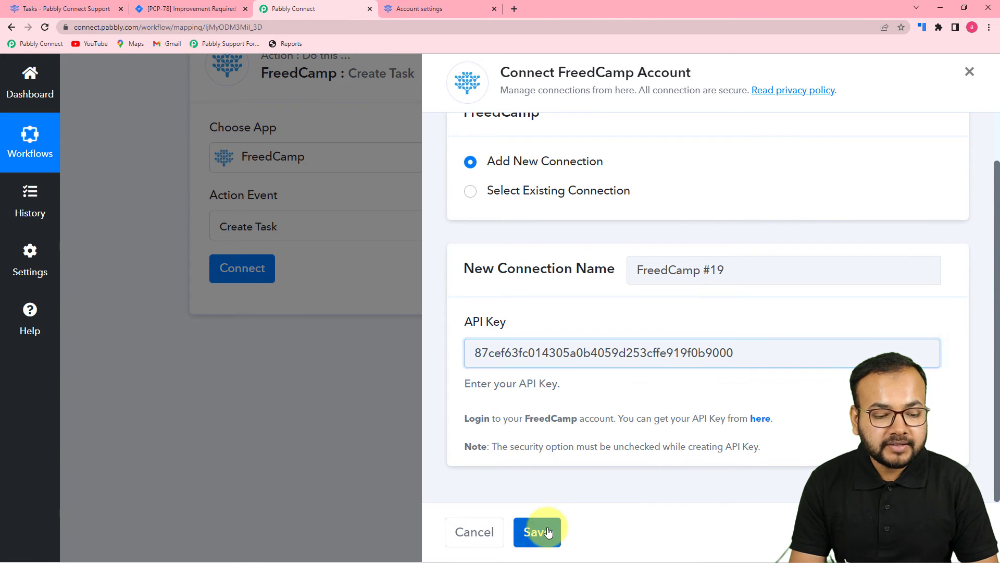
pyautogui.click(547, 531)
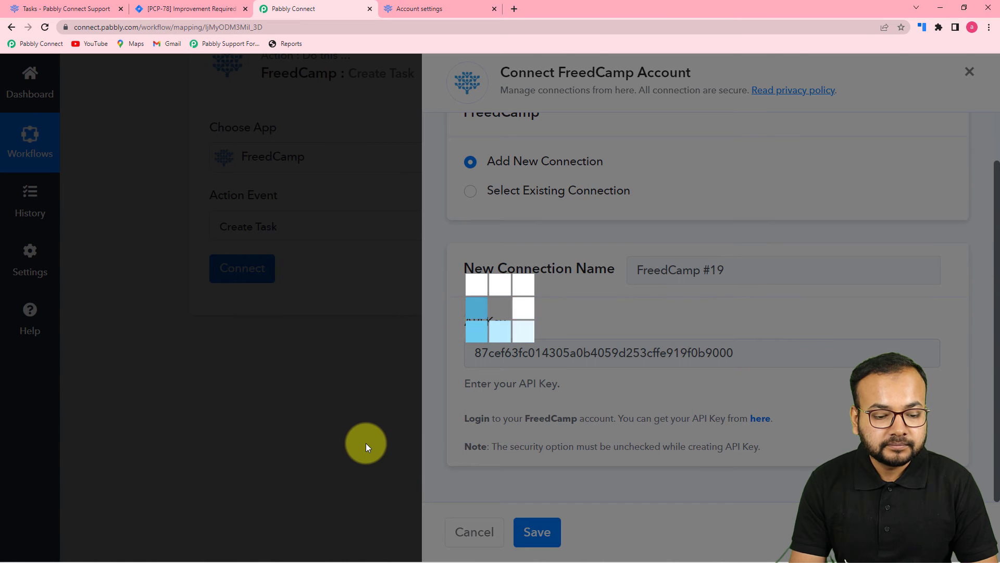
# Set the Create Task action's Project Name to Pabbly Connect Support, checking the project's name in Freedcamp.
pyautogui.scroll(-2, 366, 446)
pyautogui.scroll(-2, 367, 446)
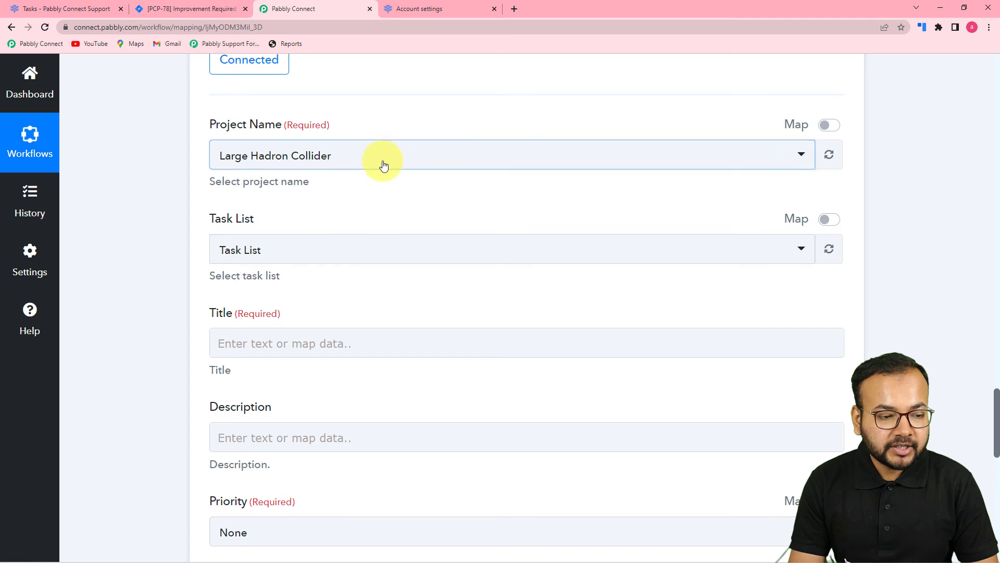
pyautogui.click(383, 165)
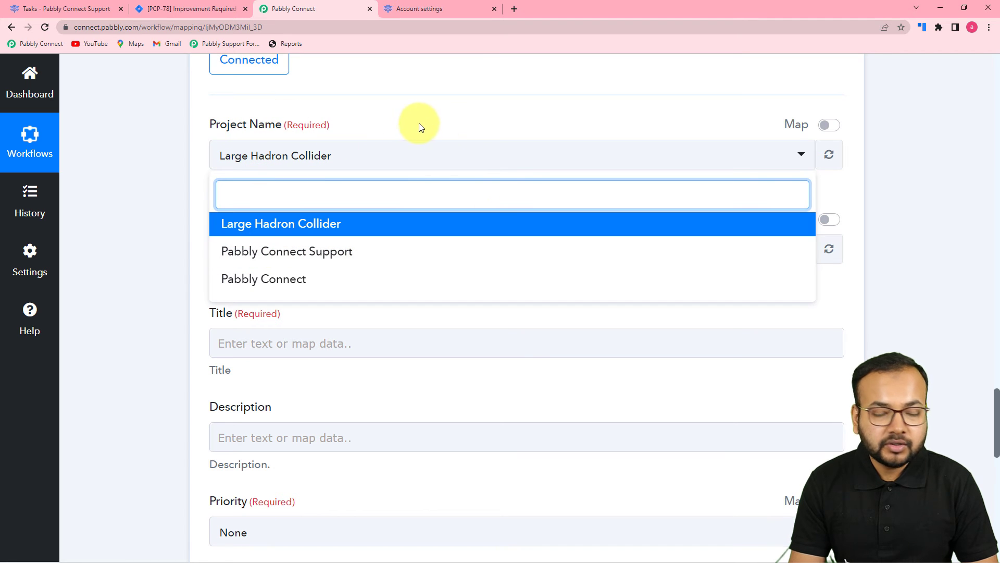
pyautogui.click(49, 8)
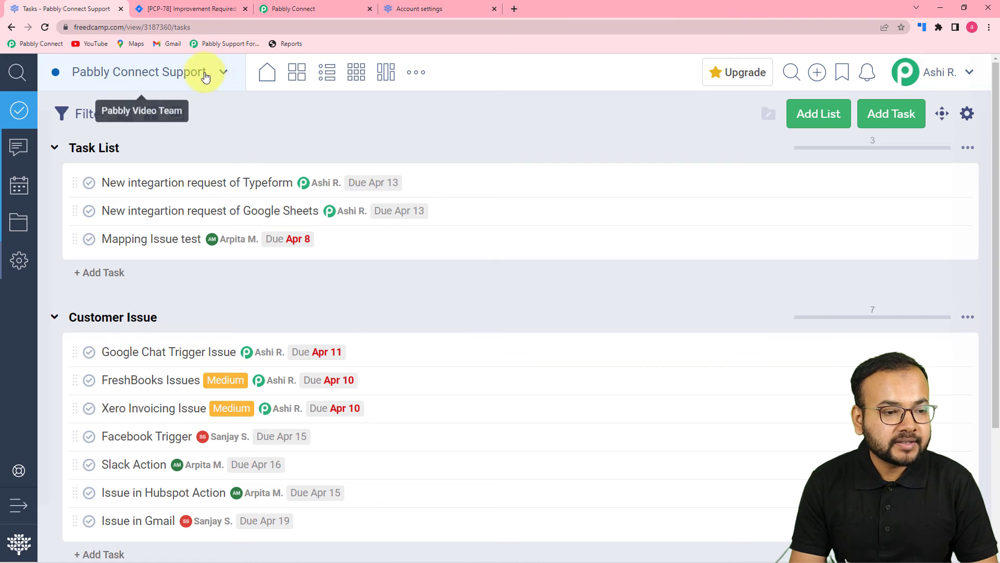
pyautogui.click(317, 6)
pyautogui.click(314, 253)
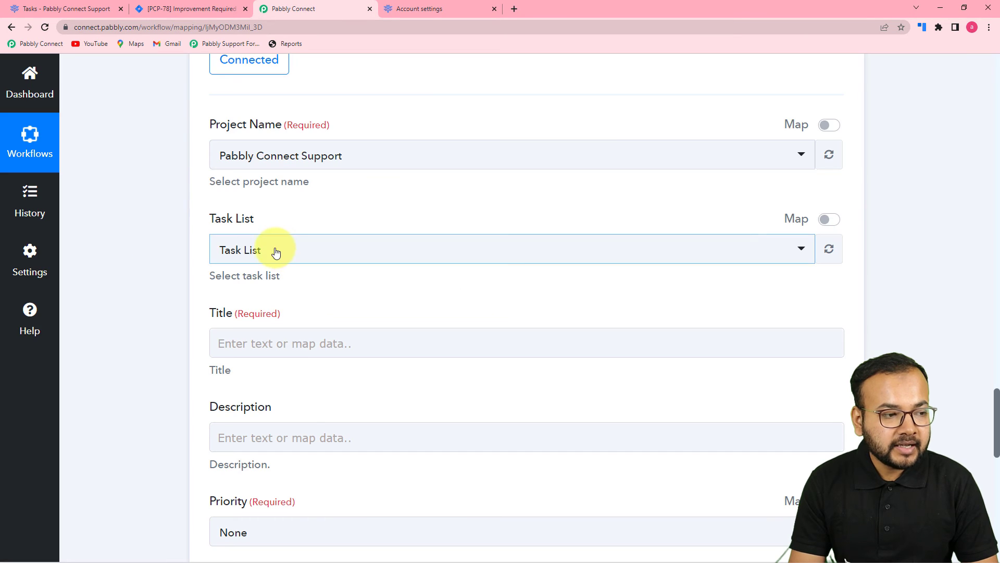
# Check the project's lists in Freedcamp and choose Task List as the action's task list.
pyautogui.click(75, 9)
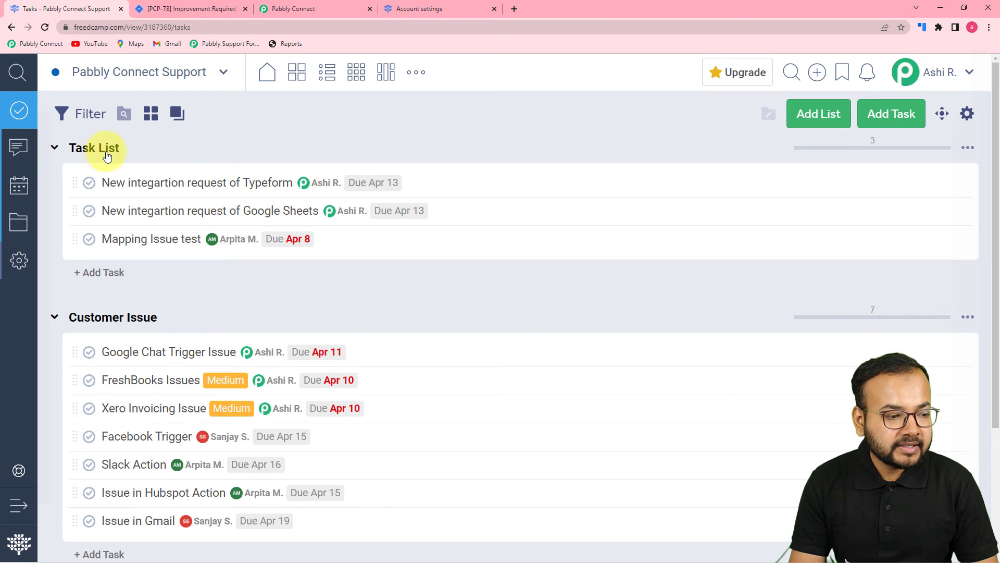
pyautogui.click(301, 4)
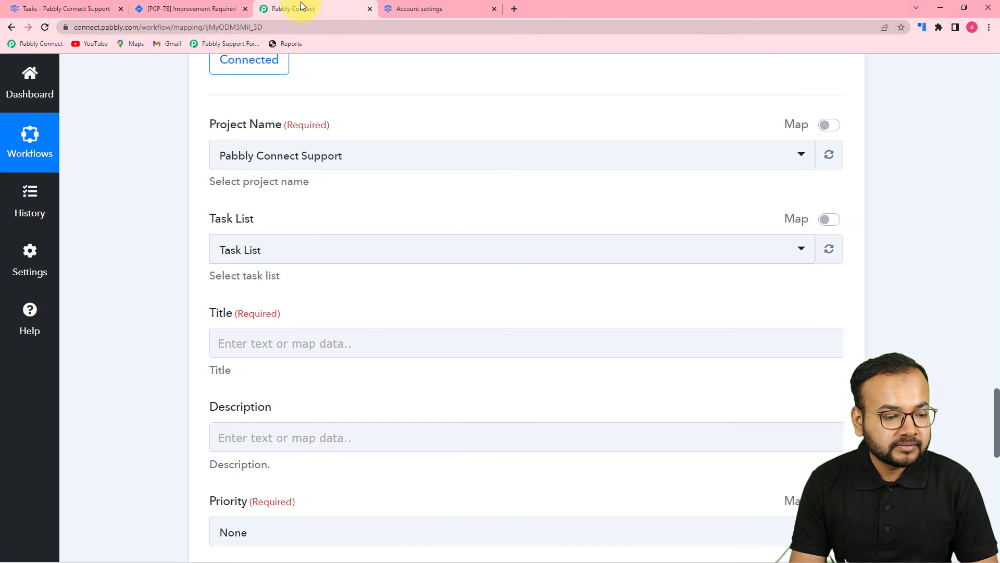
pyautogui.click(325, 252)
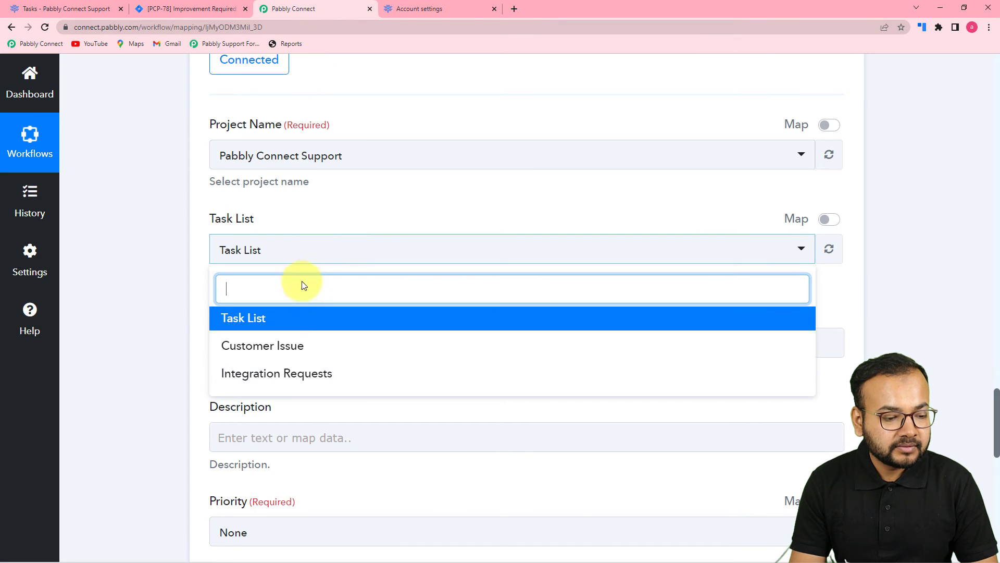
pyautogui.click(259, 321)
# Map the task's Title to the Issue Fields Summary value from the Jira Software trigger.
pyautogui.scroll(-3, 162, 281)
pyautogui.click(253, 282)
pyautogui.click(298, 215)
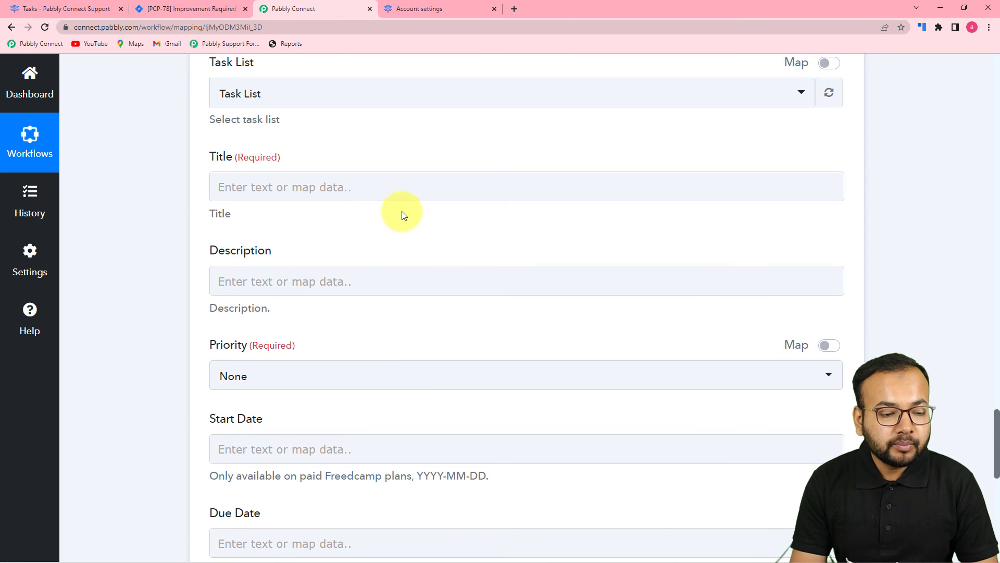
pyautogui.scroll(1, 402, 214)
pyautogui.scroll(1, 401, 212)
pyautogui.click(367, 239)
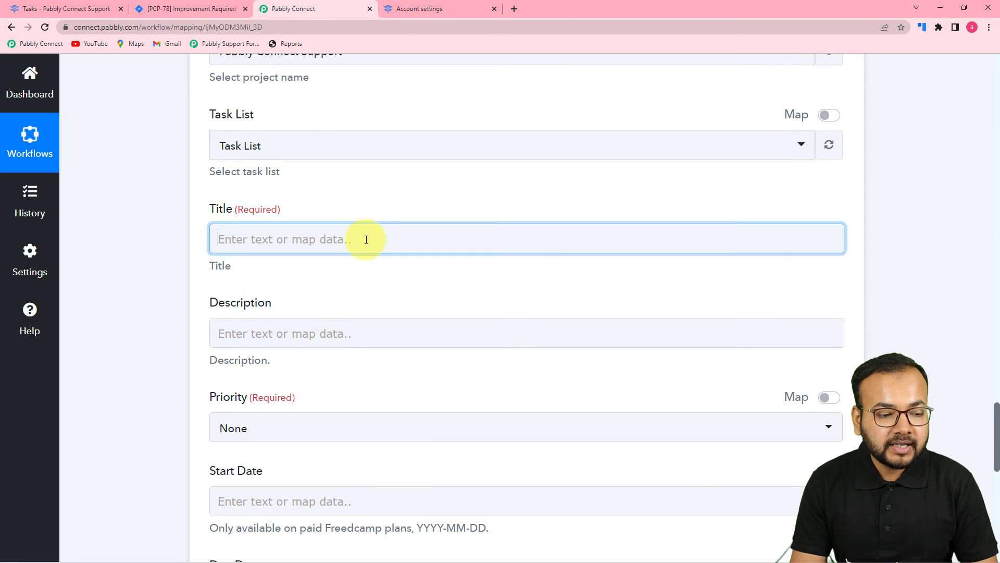
pyautogui.click(366, 240)
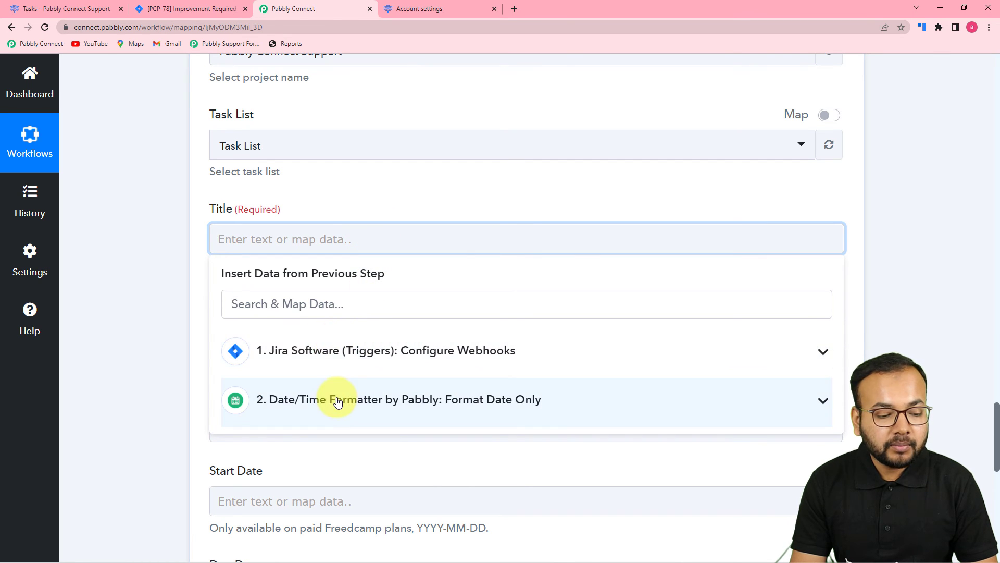
pyautogui.click(295, 359)
pyautogui.scroll(-3, 315, 442)
pyautogui.scroll(-5, 318, 443)
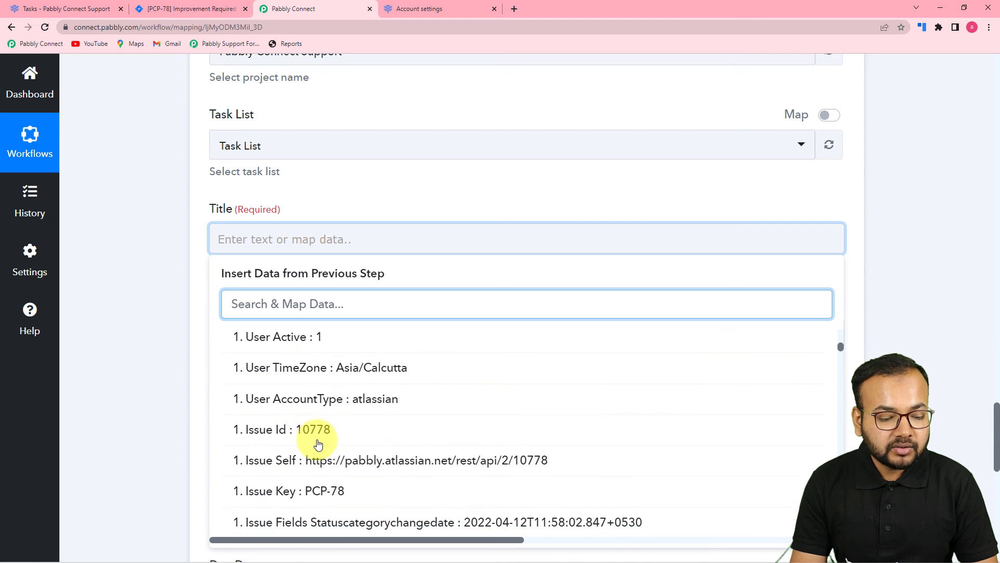
pyautogui.scroll(-4, 319, 445)
pyautogui.scroll(-5, 322, 453)
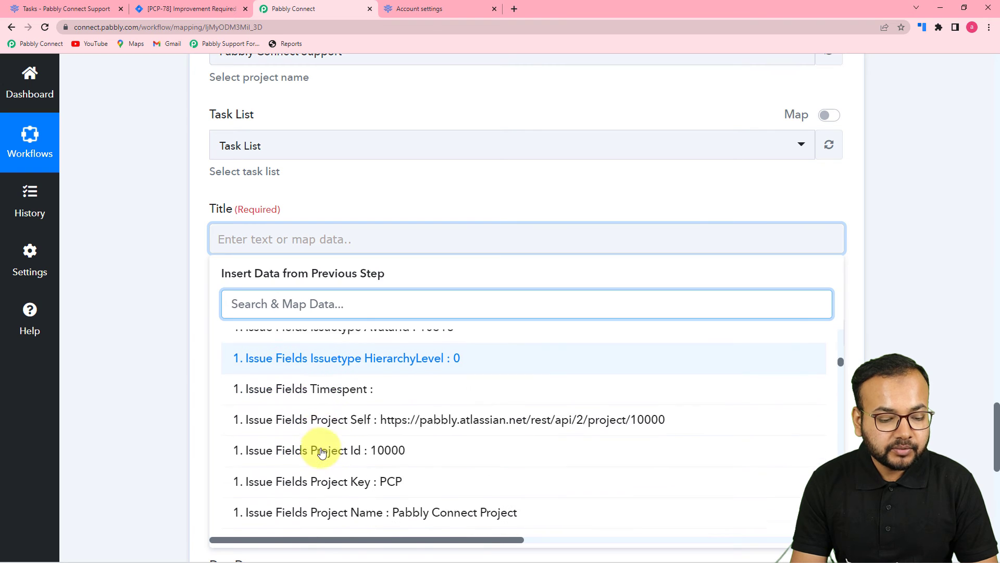
pyautogui.scroll(-6, 364, 381)
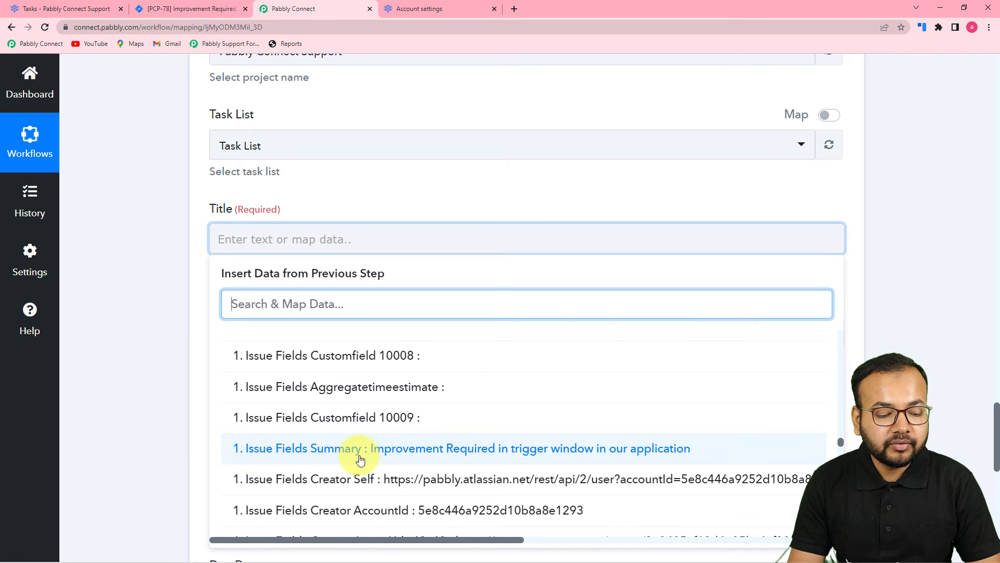
pyautogui.click(399, 459)
pyautogui.click(171, 326)
# Map the task's Description to the Issue Fields Description value from the Jira Software trigger.
pyautogui.scroll(-3, 171, 326)
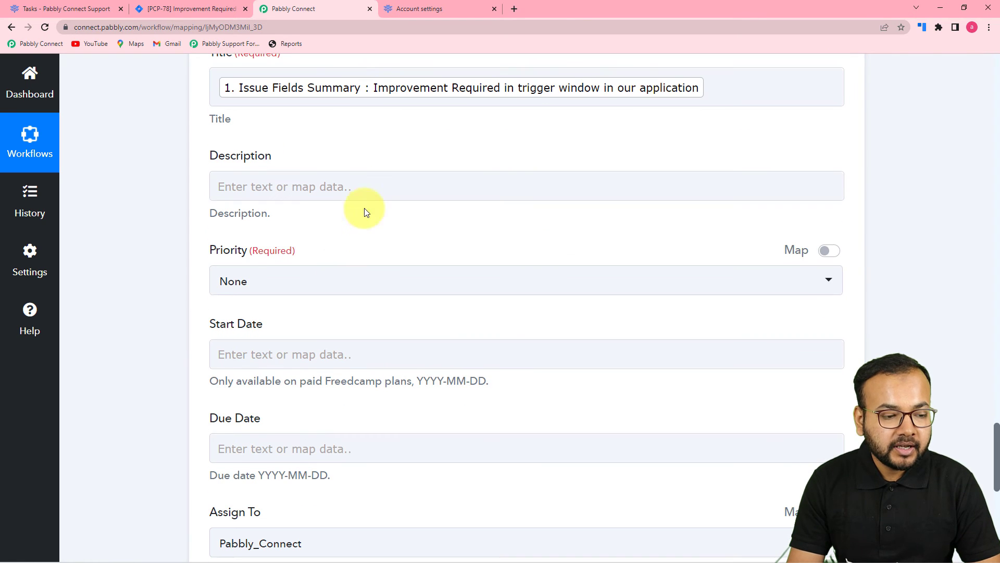
pyautogui.click(367, 184)
pyautogui.click(358, 298)
pyautogui.scroll(-5, 360, 438)
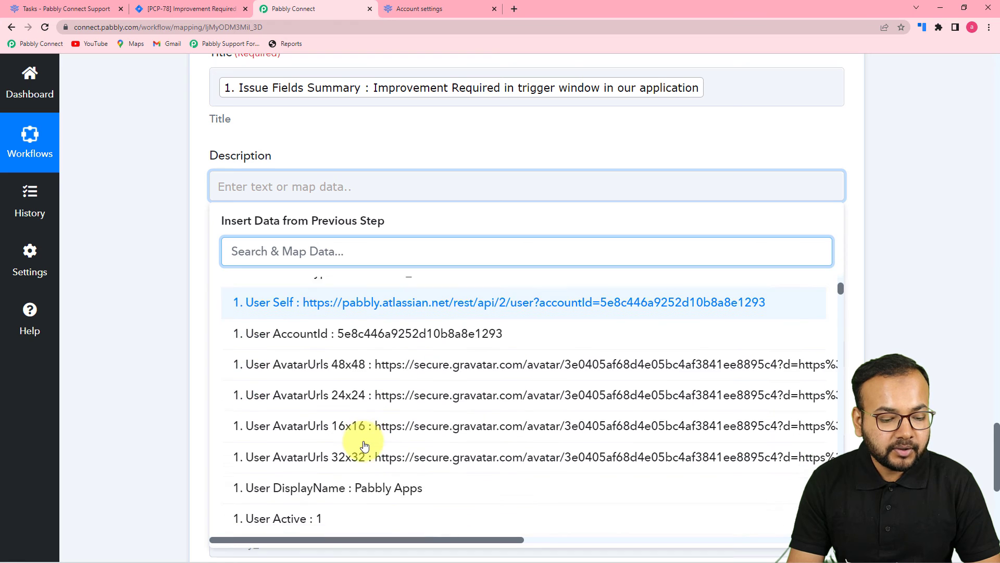
pyautogui.scroll(-20, 364, 446)
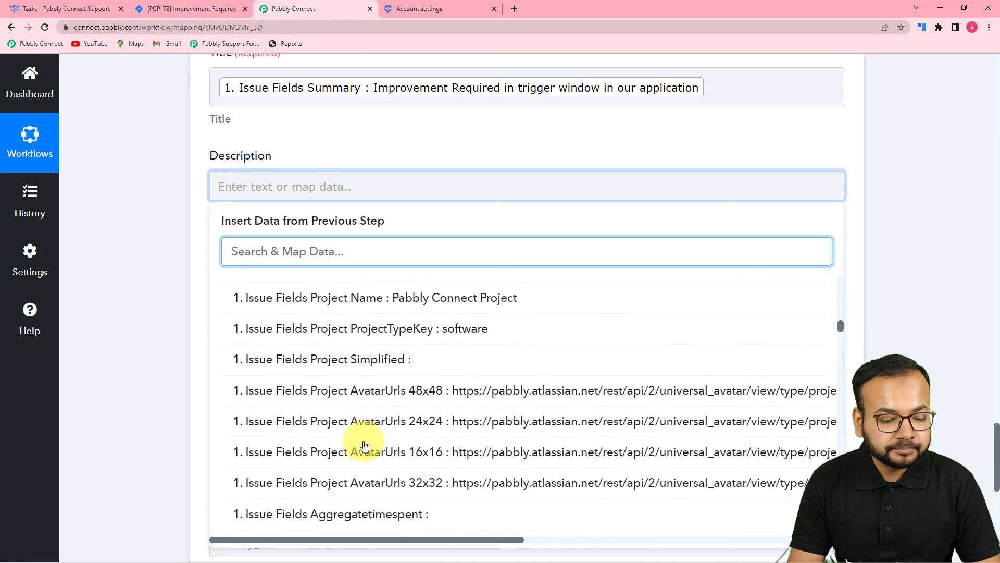
pyautogui.scroll(-20, 364, 445)
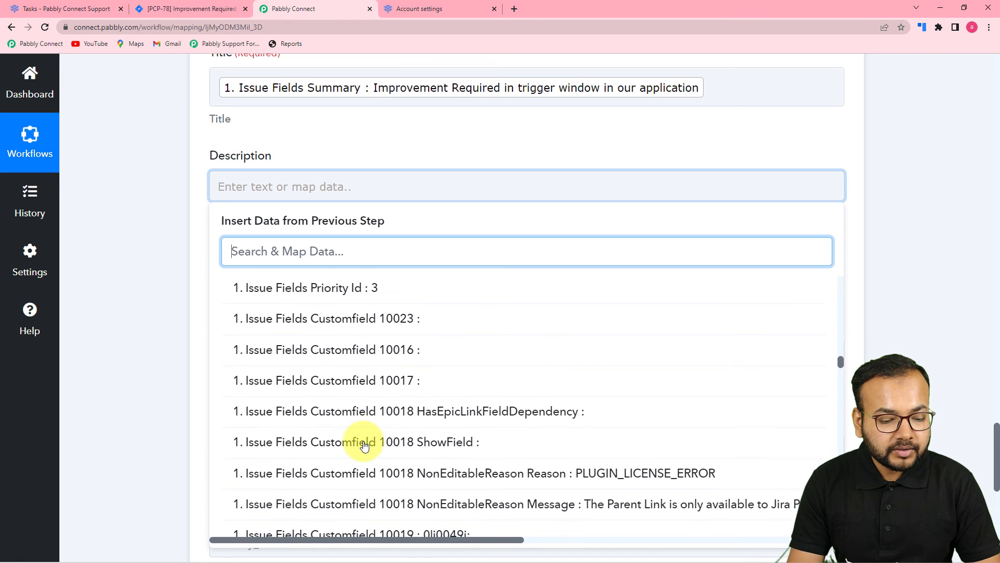
pyautogui.scroll(-10, 364, 445)
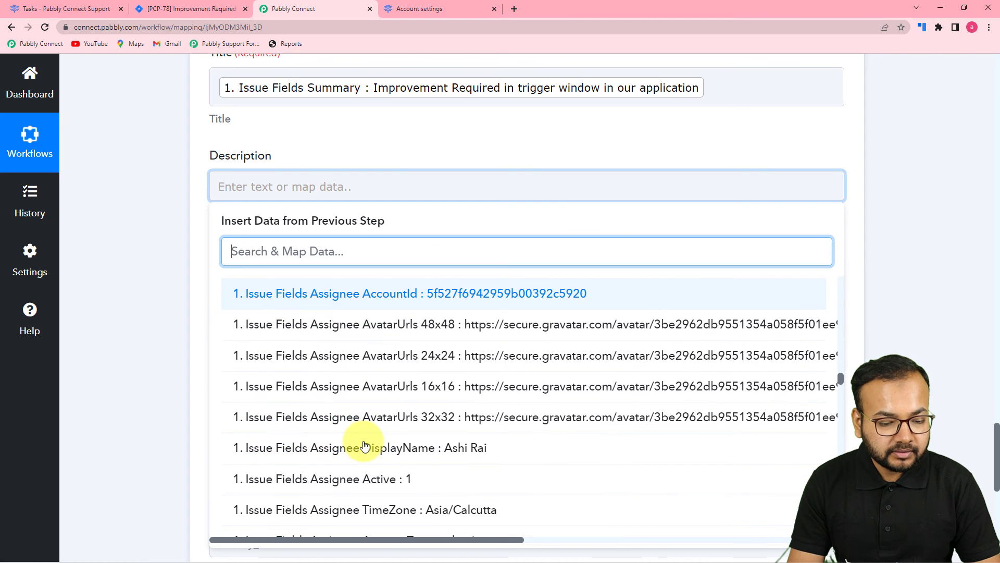
pyautogui.scroll(-5, 364, 445)
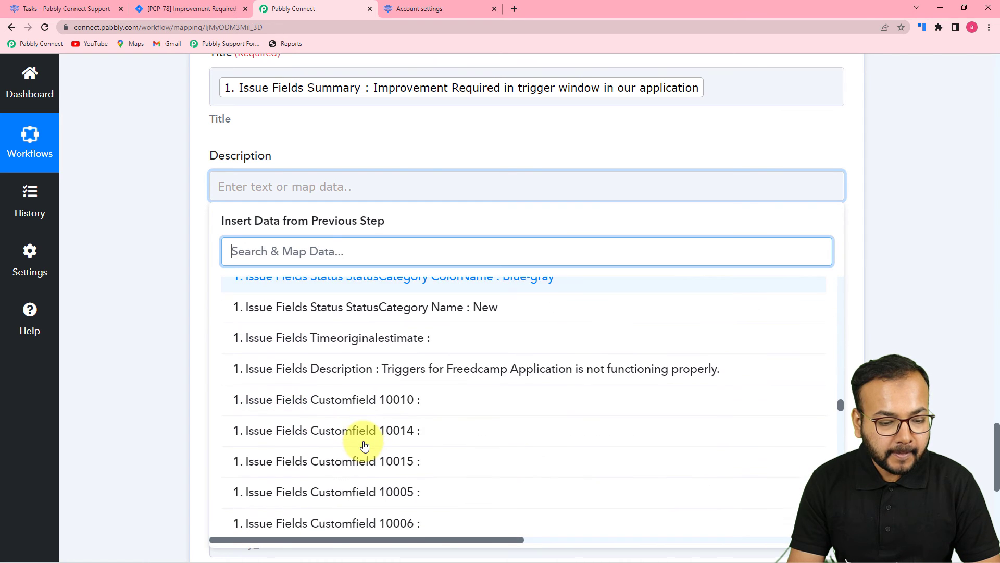
pyautogui.click(448, 376)
pyautogui.click(172, 288)
# Set the task's Priority to Medium and select the Start Date field.
pyautogui.scroll(-3, 177, 286)
pyautogui.click(387, 146)
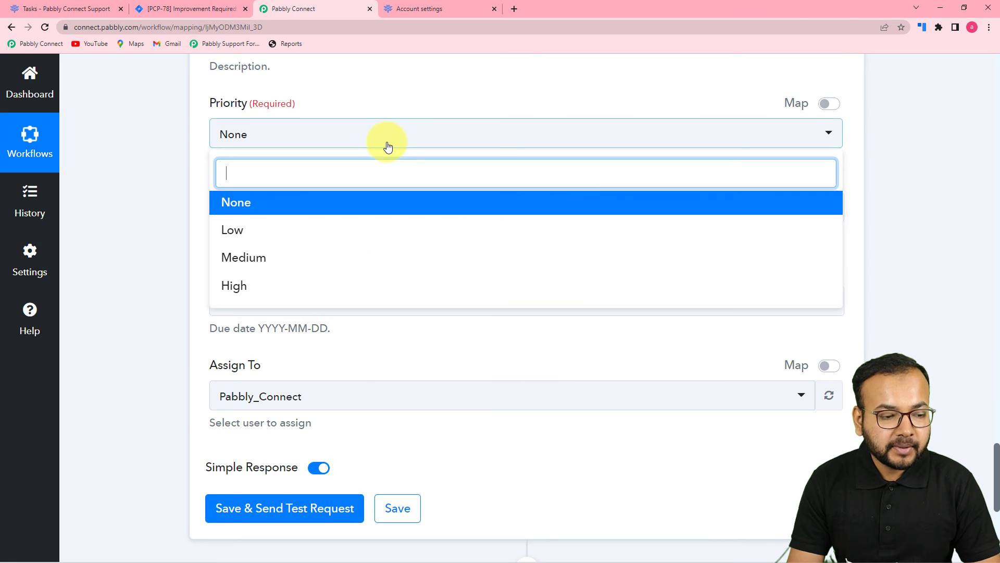
pyautogui.click(281, 257)
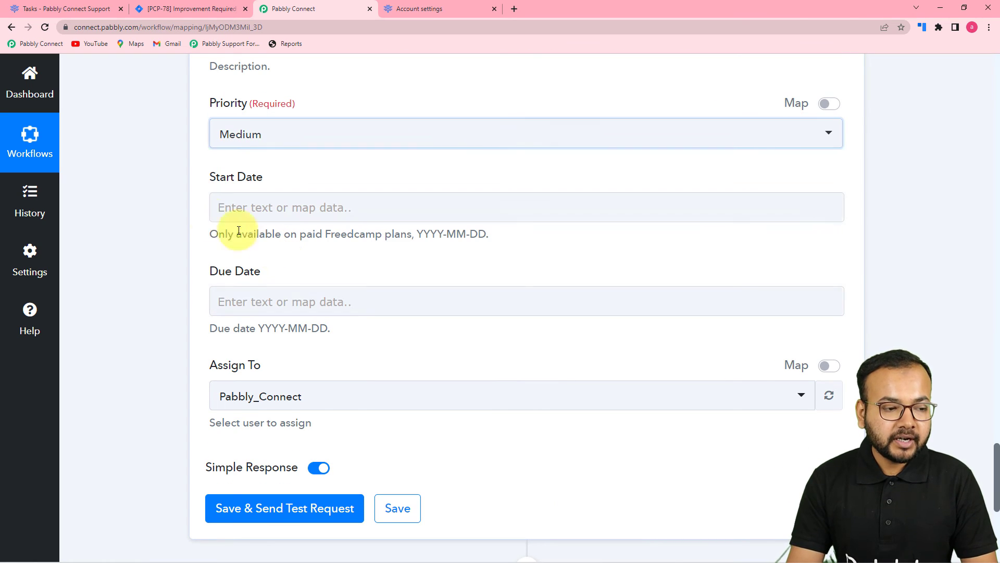
pyautogui.click(288, 201)
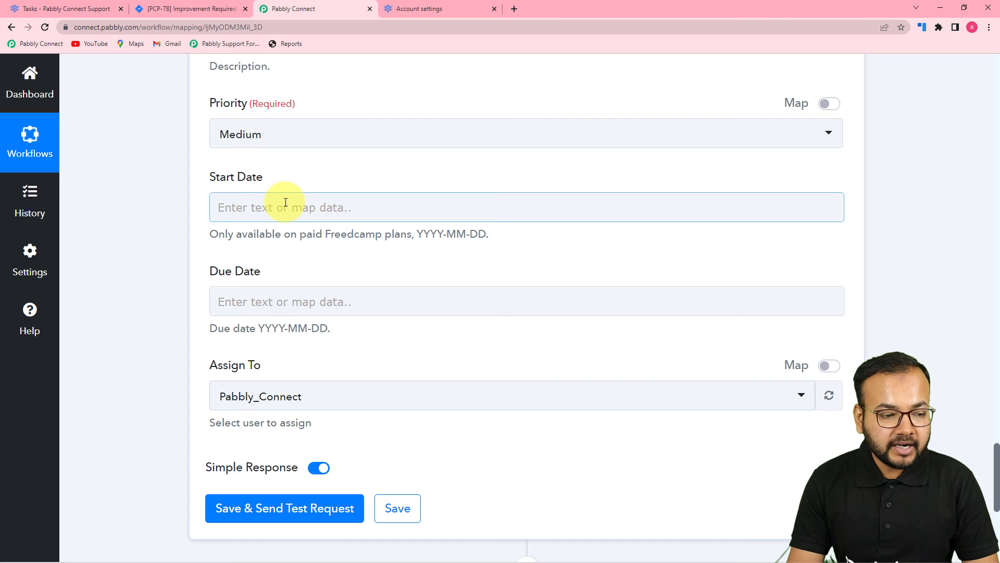
# Map the task's Start Date to the Result value from the Date/Time Formatter step.
pyautogui.click(285, 202)
pyautogui.scroll(-2, 286, 203)
pyautogui.click(354, 267)
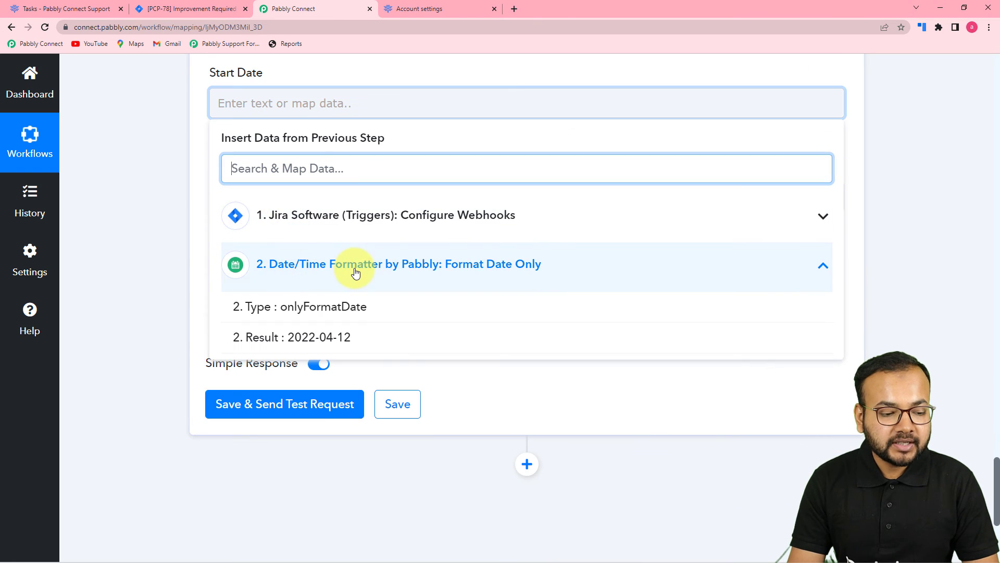
pyautogui.click(351, 337)
pyautogui.click(163, 220)
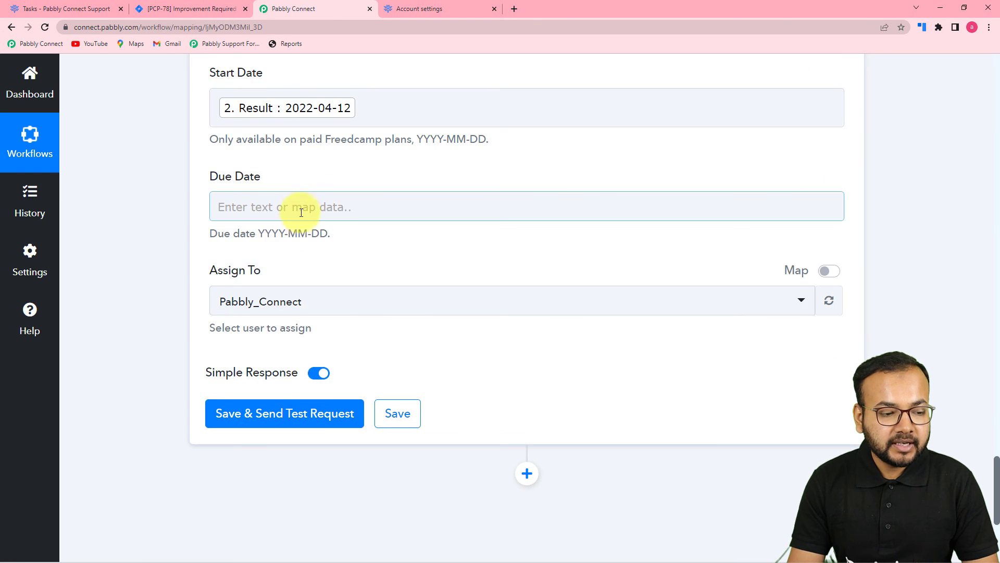
# Map the task's Due Date to the Result value from the Date/Time Formatter step.
pyautogui.click(299, 214)
pyautogui.click(306, 368)
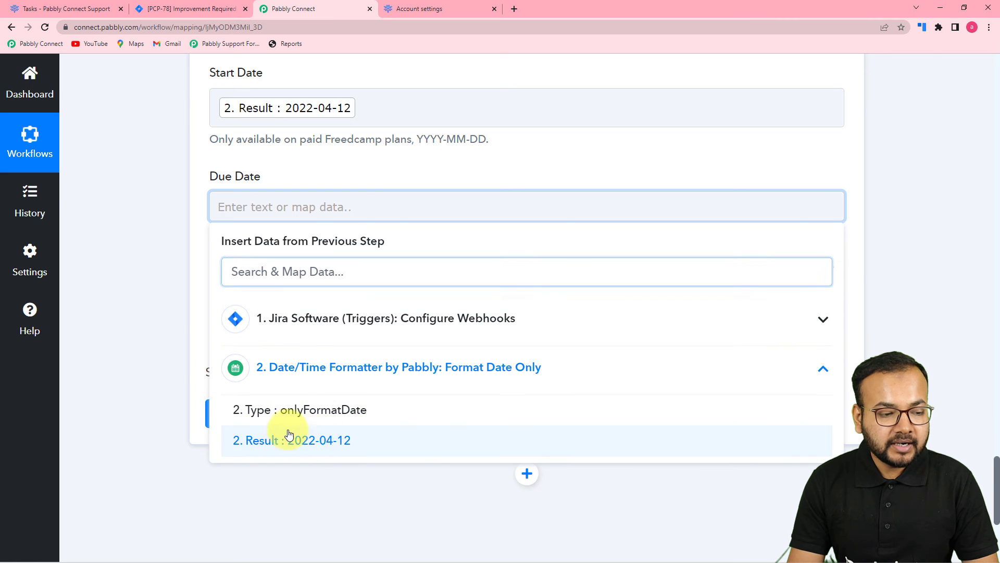
pyautogui.click(313, 442)
pyautogui.click(188, 297)
# Assign the task to the third user offered in the Assign To options.
pyautogui.scroll(-2, 189, 297)
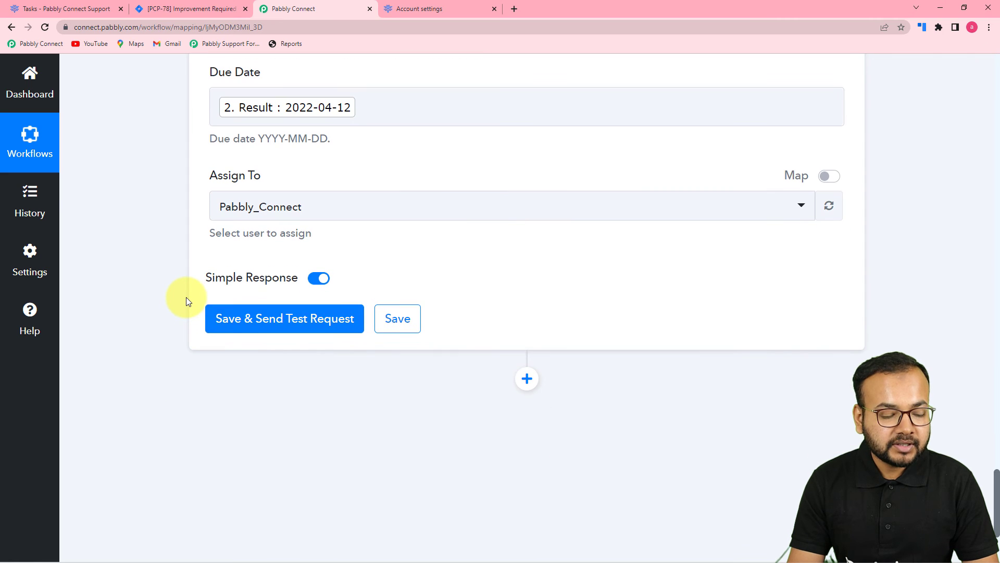
pyautogui.click(328, 215)
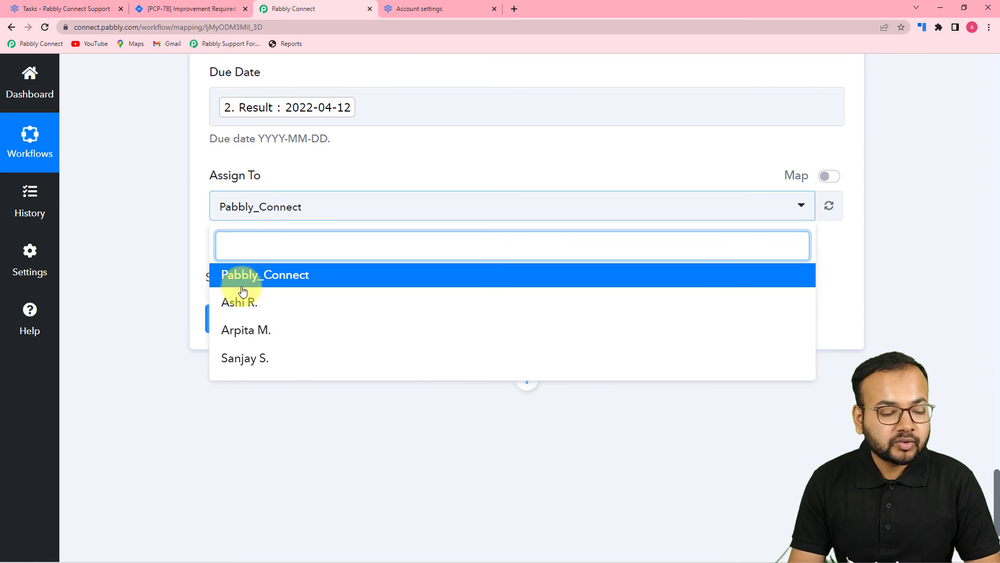
pyautogui.click(239, 330)
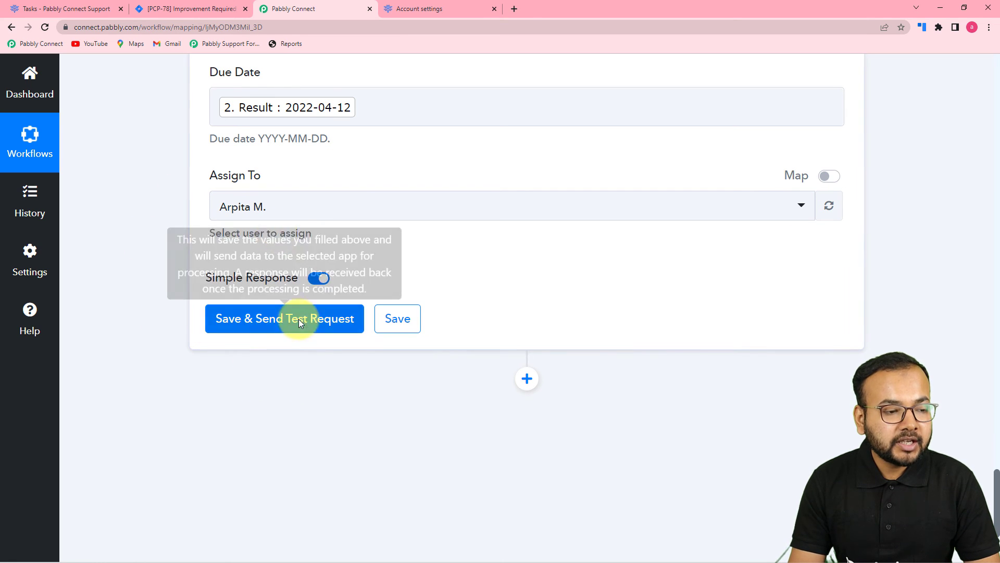
# Check the existing tasks in Freedcamp, then save the Create Task action in Pabbly Connect and send its test request.
pyautogui.click(85, 10)
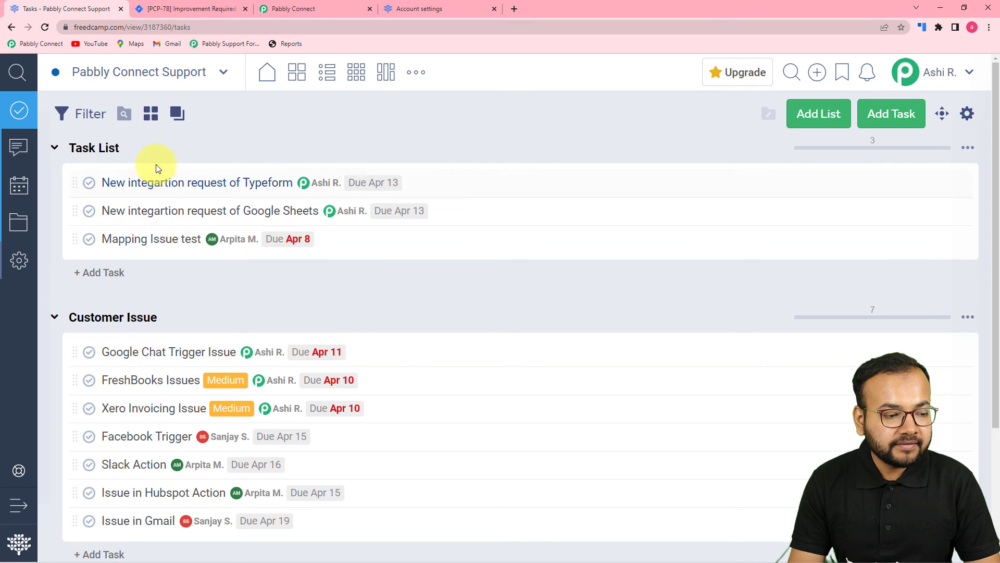
pyautogui.click(312, 8)
pyautogui.click(219, 320)
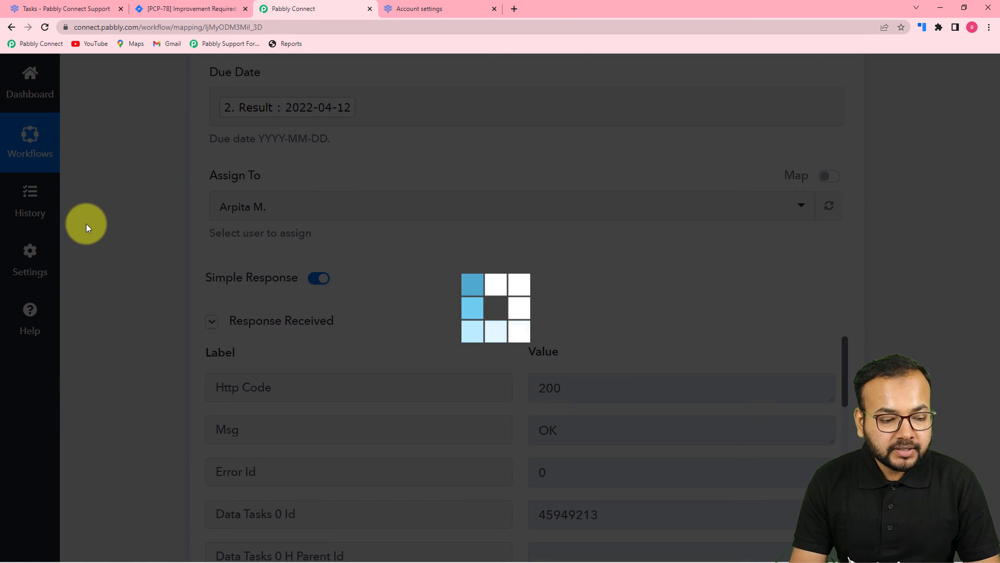
# Examine the response received from the test request and check Freedcamp's Task List for the new task.
pyautogui.scroll(-3, 86, 224)
pyautogui.scroll(-2, 86, 223)
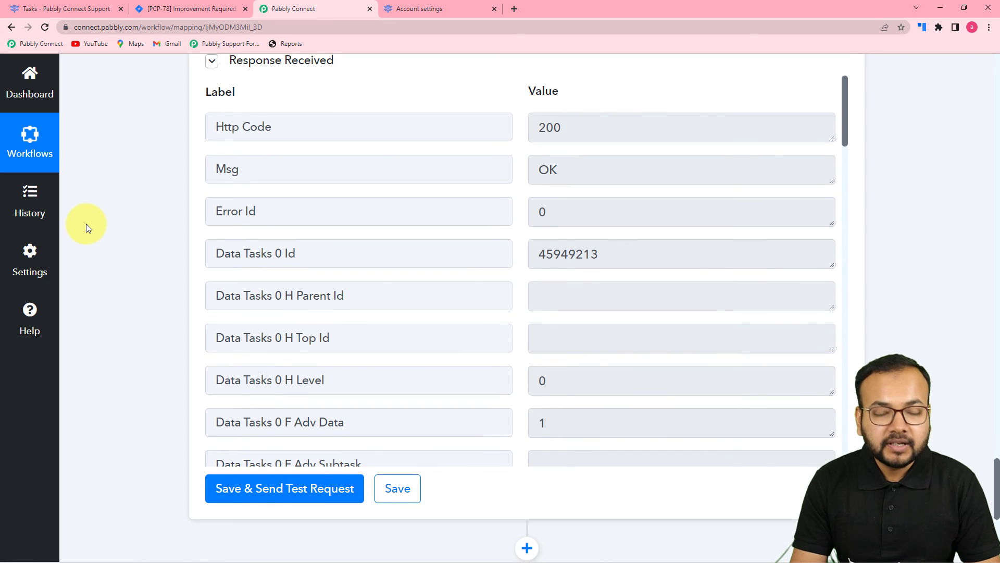
pyautogui.click(89, 7)
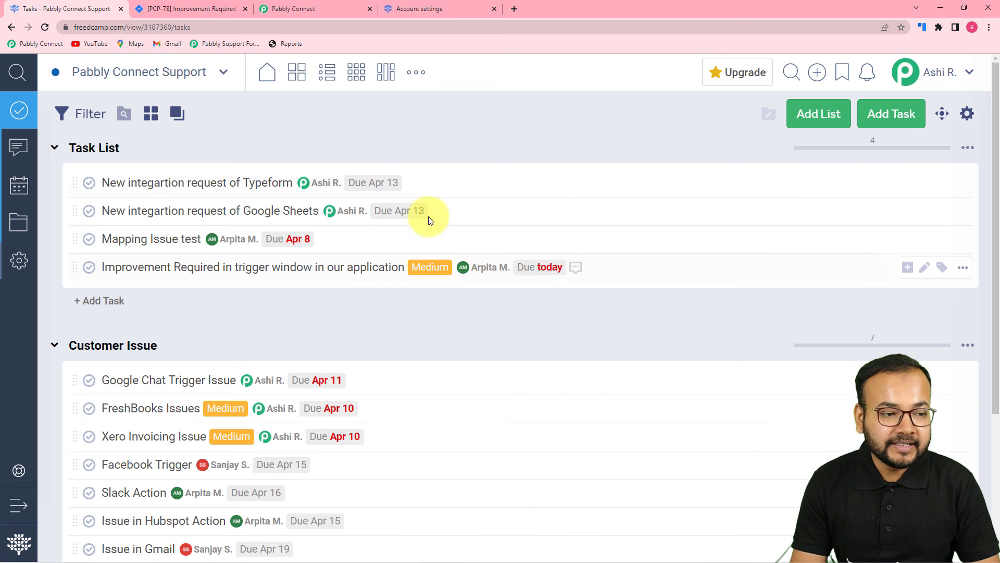
# Return to Pabbly Connect and review the workflow's Jira Software trigger, Date/Time Formatter settings and Freedcamp task mappings.
pyautogui.click(290, 9)
pyautogui.scroll(15, 217, 335)
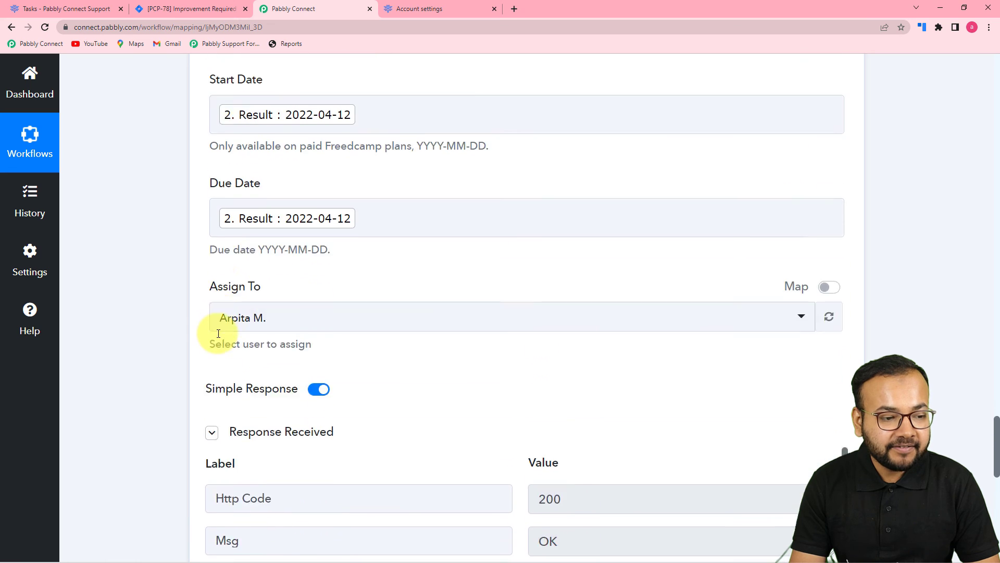
pyautogui.scroll(3, 358, 391)
pyautogui.scroll(-3, 305, 409)
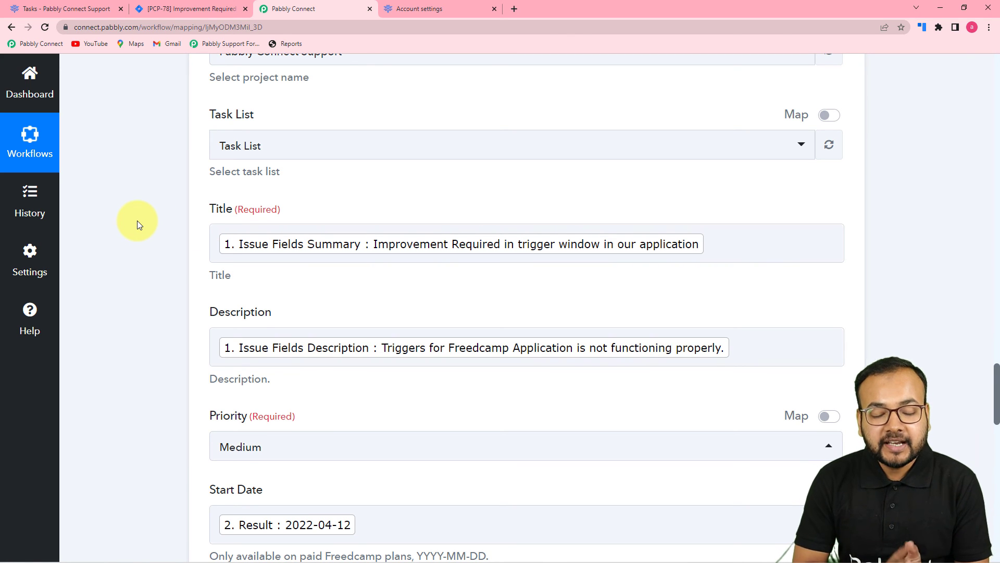
pyautogui.scroll(20, 136, 221)
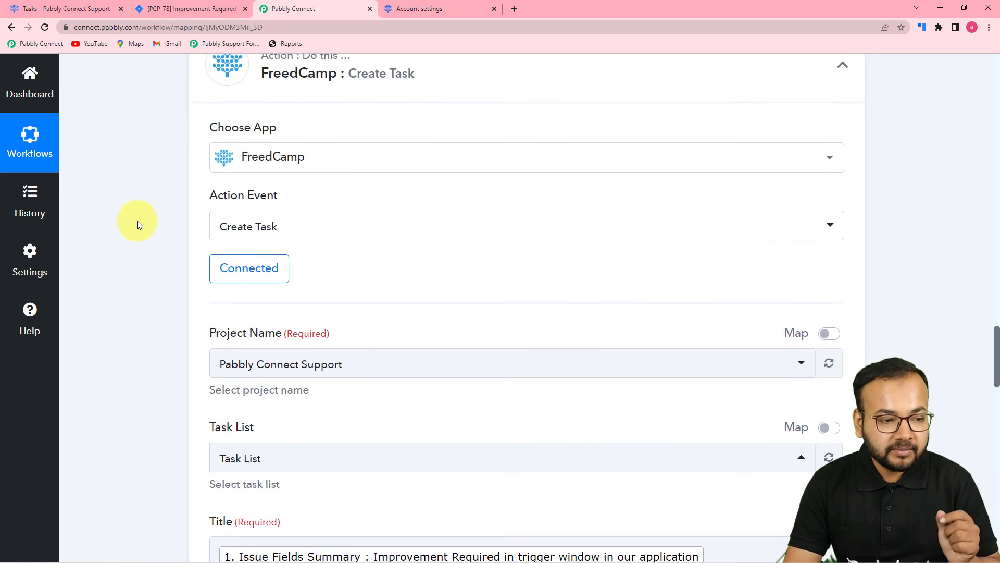
pyautogui.scroll(20, 137, 221)
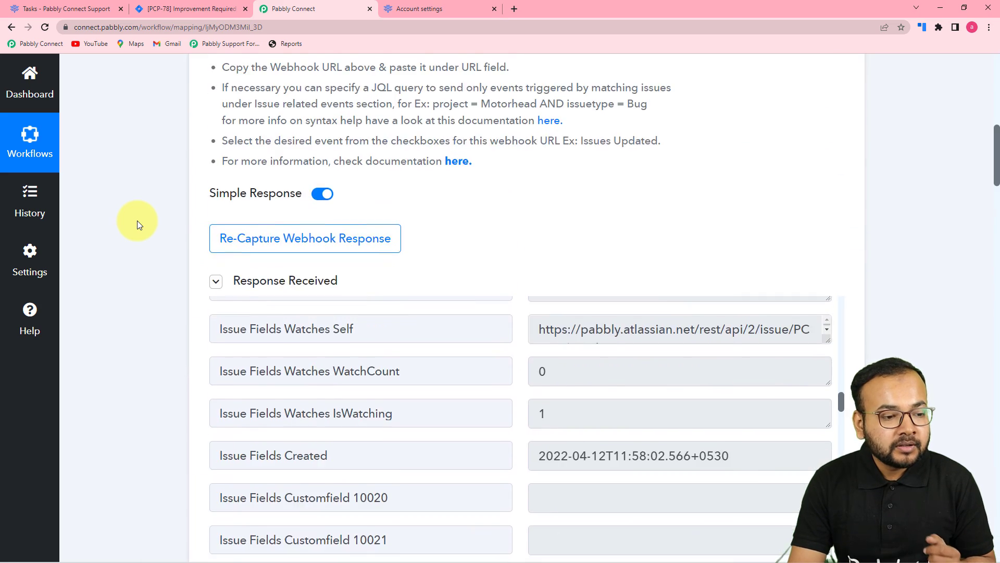
pyautogui.scroll(-6, 136, 221)
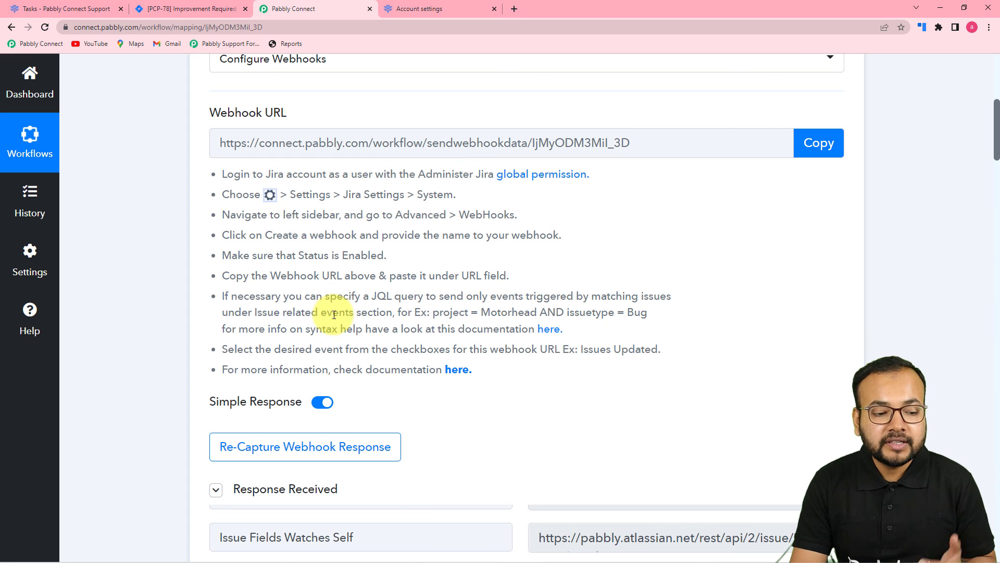
pyautogui.scroll(-4, 197, 341)
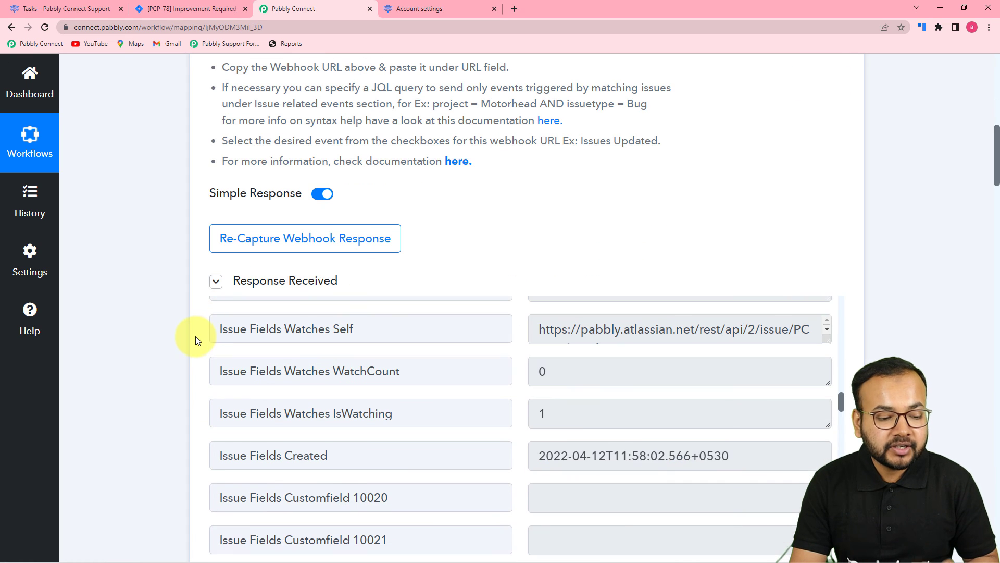
pyautogui.scroll(-2, 195, 336)
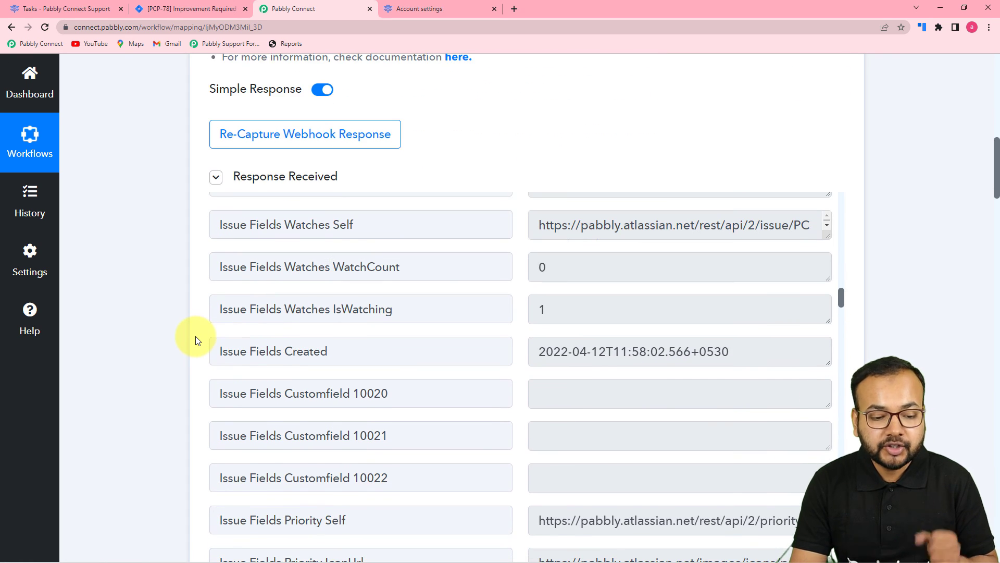
pyautogui.scroll(-3, 195, 336)
pyautogui.scroll(-7, 195, 337)
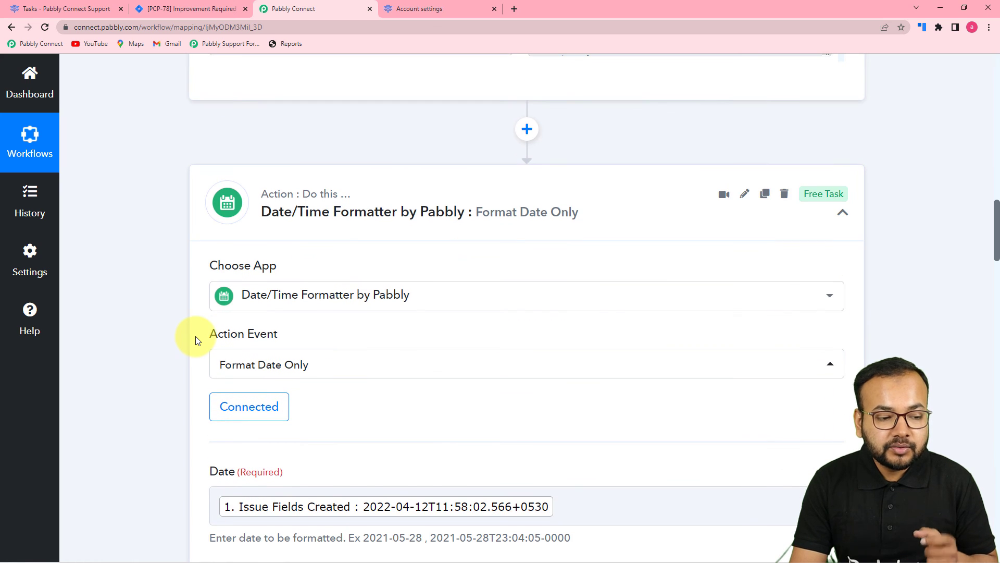
pyautogui.scroll(-3, 198, 340)
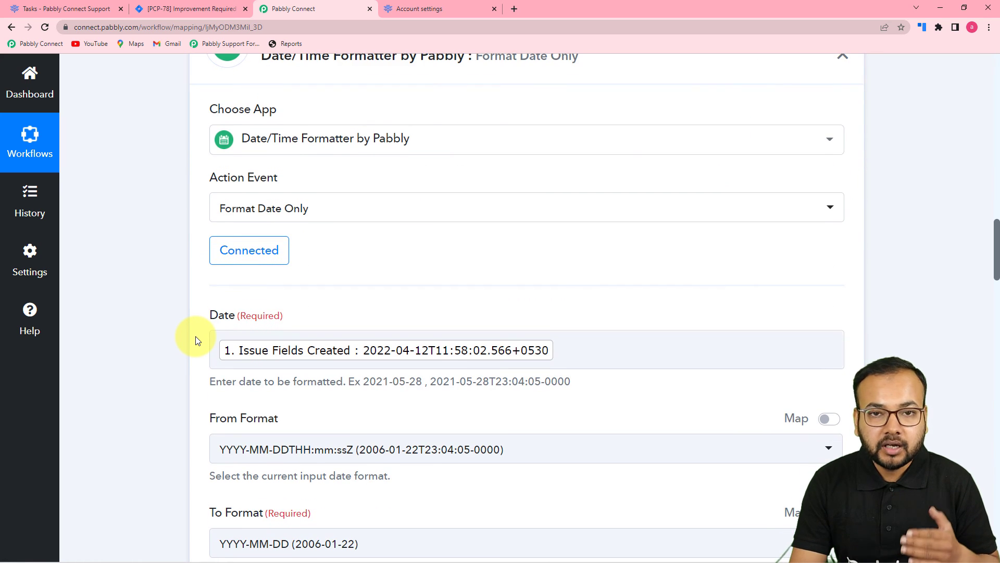
pyautogui.scroll(-2, 197, 339)
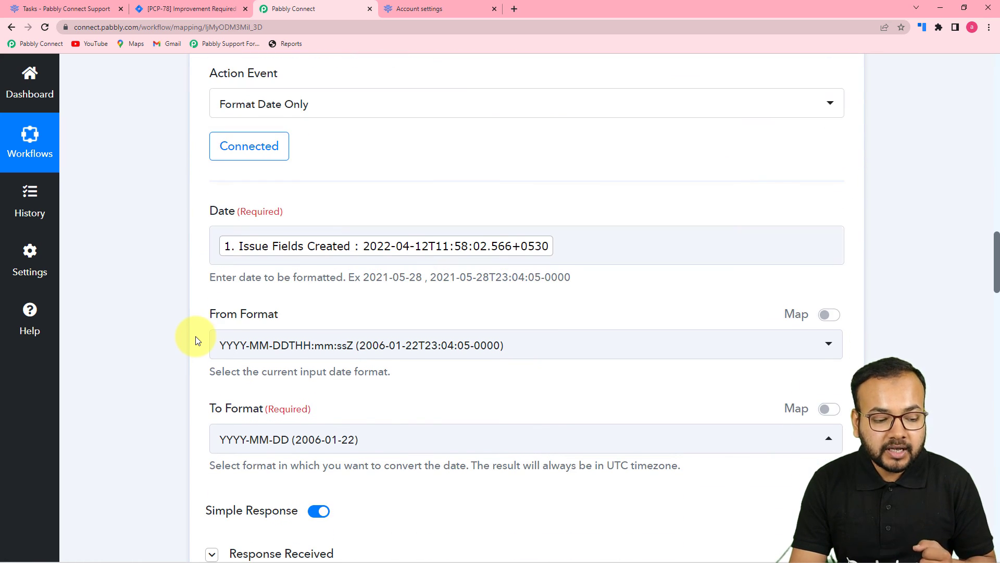
pyautogui.scroll(-12, 197, 340)
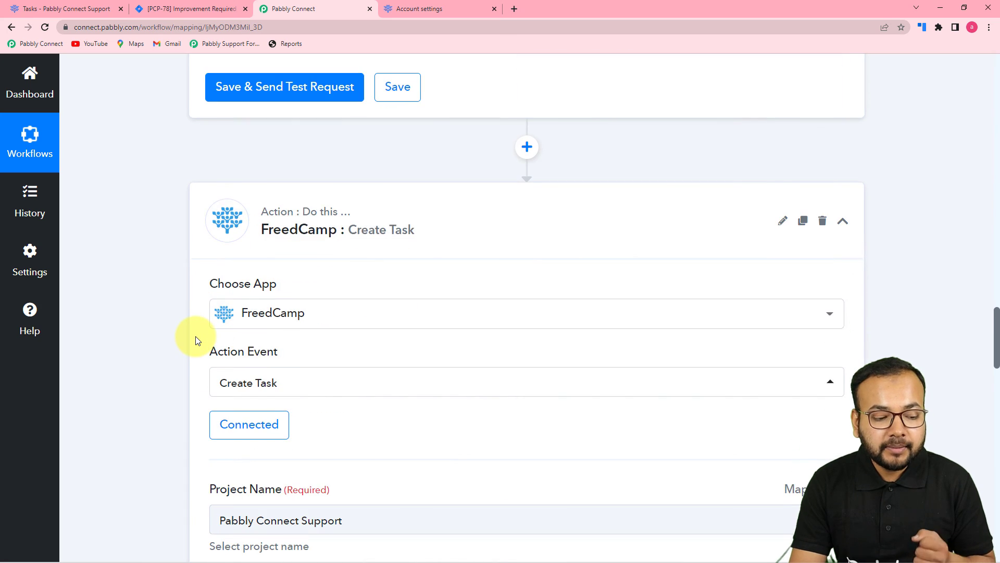
pyautogui.scroll(-3, 196, 337)
pyautogui.scroll(-3, 195, 337)
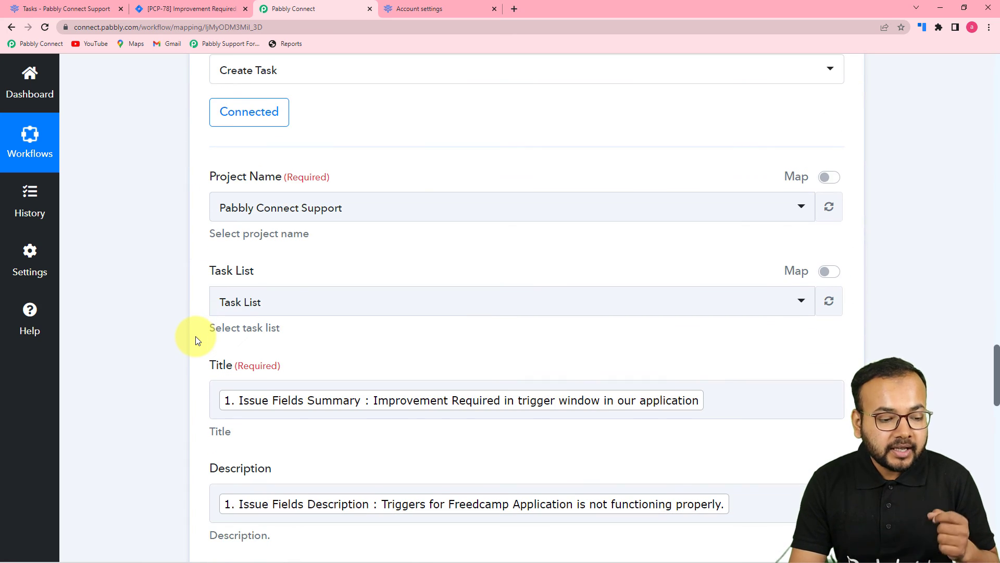
pyautogui.scroll(-3, 195, 336)
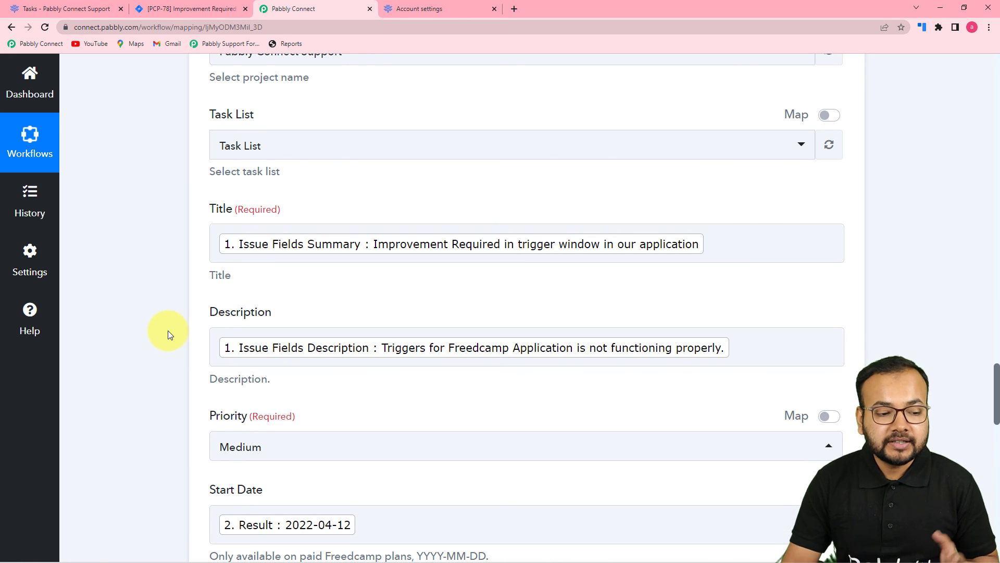
pyautogui.click(259, 251)
pyautogui.click(286, 286)
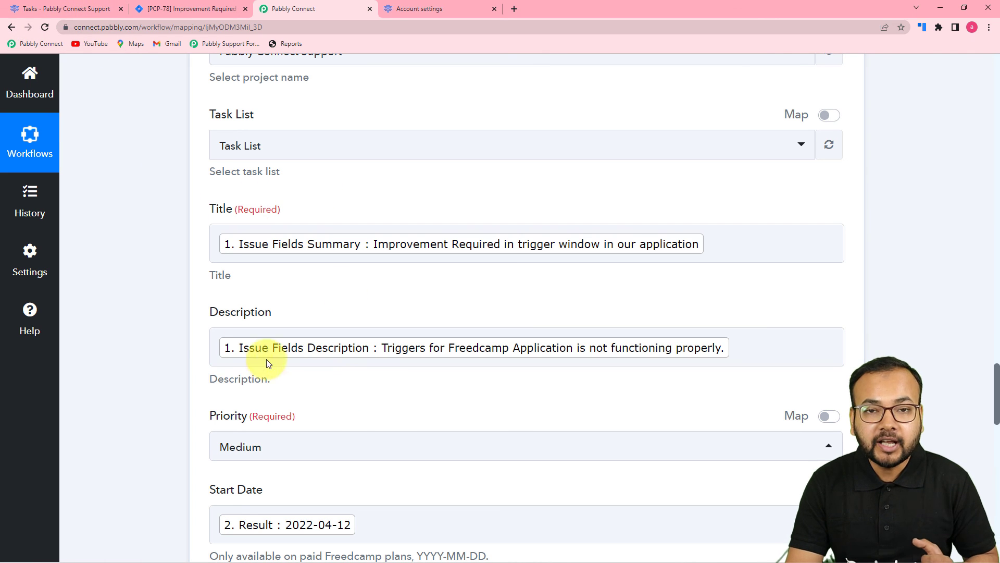
pyautogui.scroll(15, 161, 324)
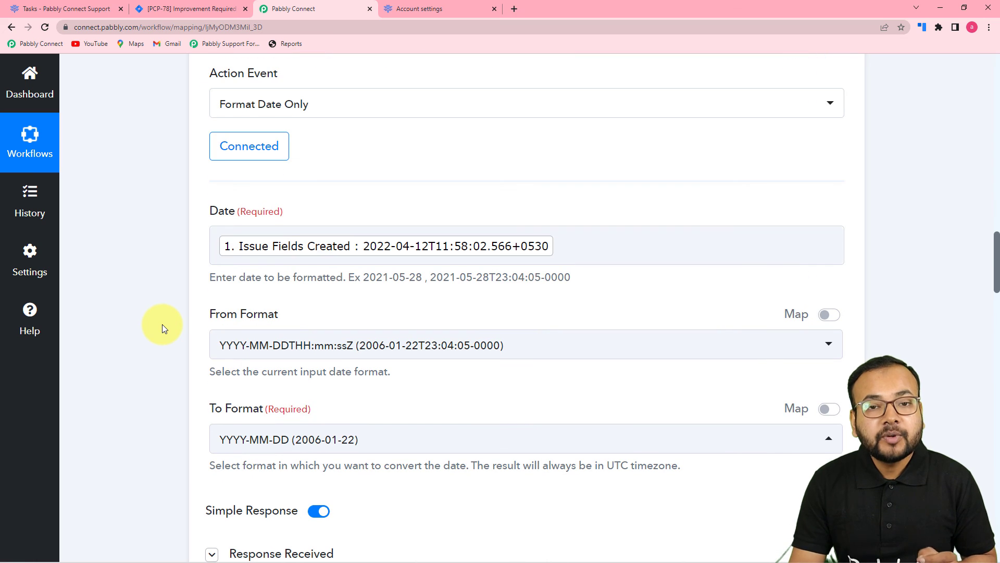